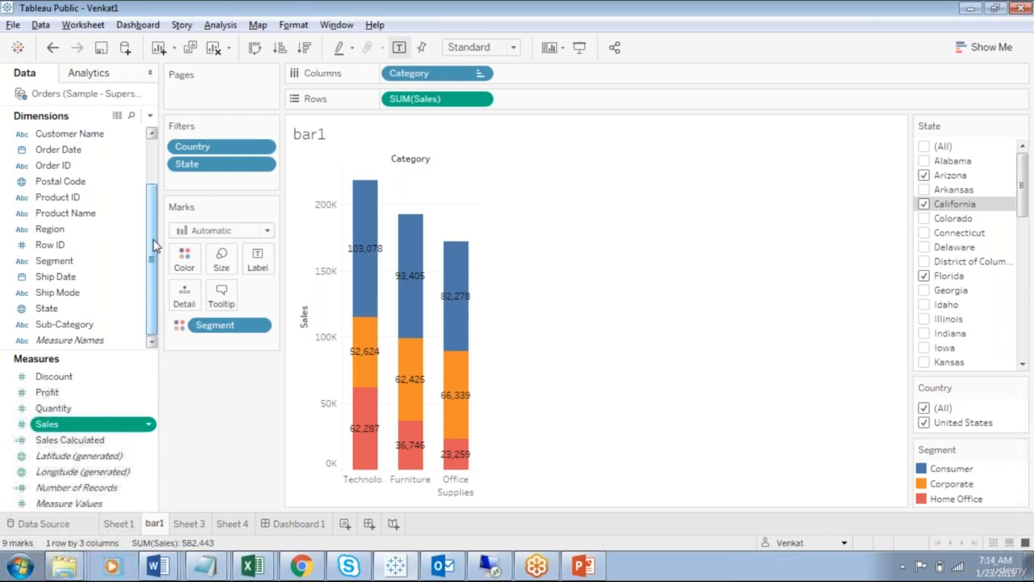
# Step: Scroll the Superstore Dimensions and search 'emp' to confirm there are no employee fields, then open the Data menu
pyautogui.moveTo(154, 243); pyautogui.dragTo(154, 159)
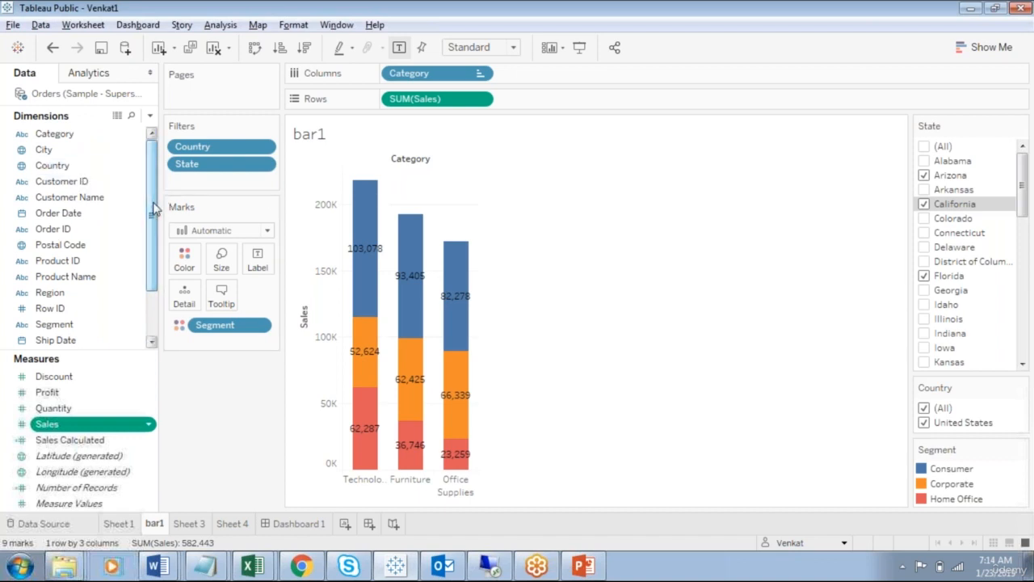
pyautogui.moveTo(154, 208); pyautogui.dragTo(154, 266)
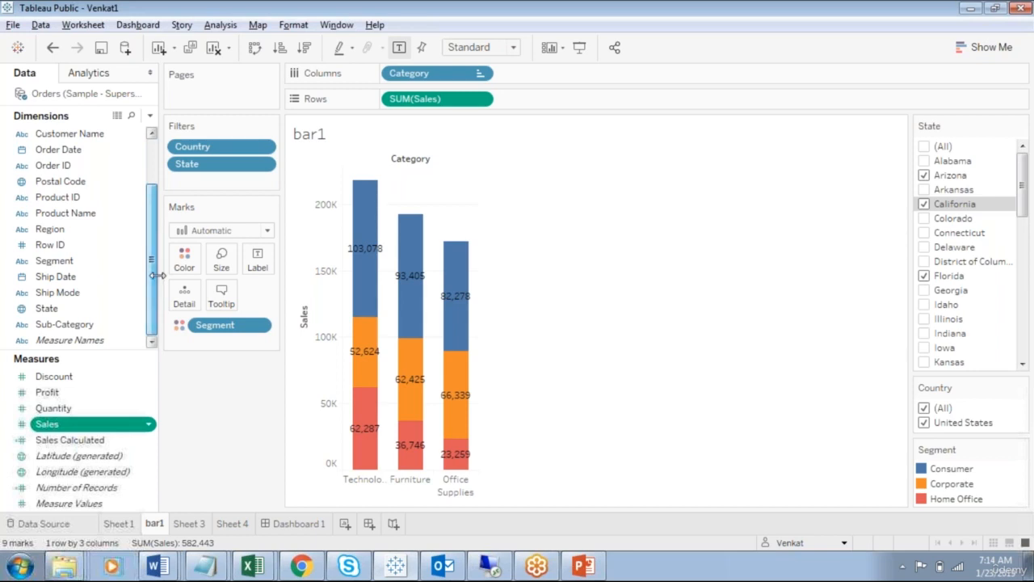
pyautogui.moveTo(156, 275); pyautogui.dragTo(149, 206)
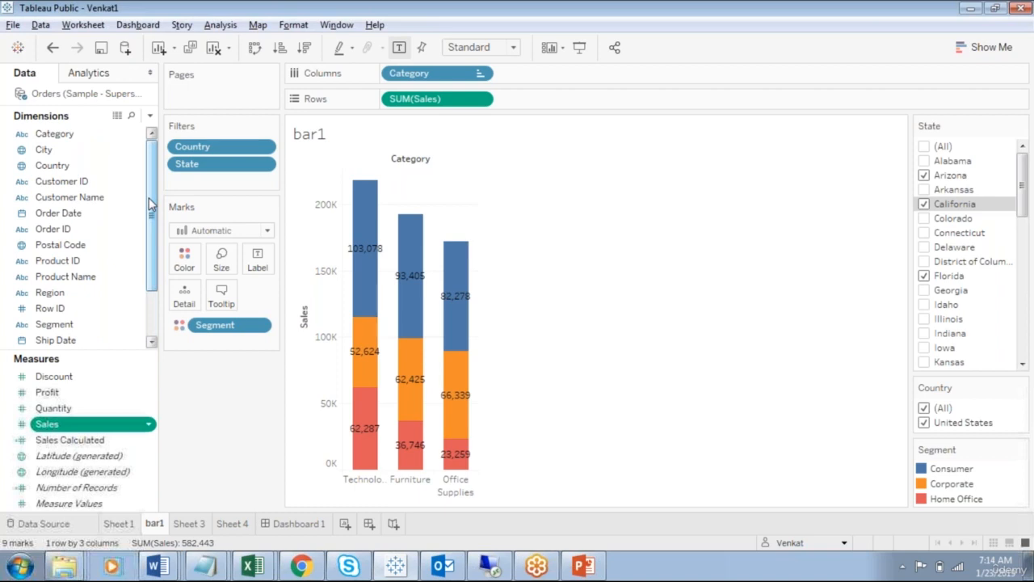
pyautogui.moveTo(151, 207); pyautogui.dragTo(153, 245)
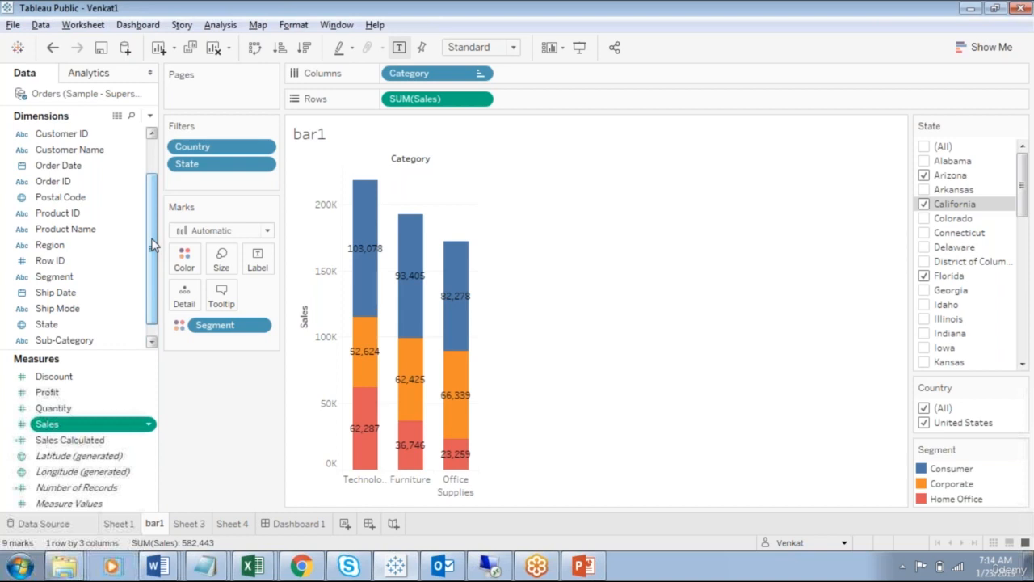
pyautogui.moveTo(152, 245); pyautogui.dragTo(152, 166)
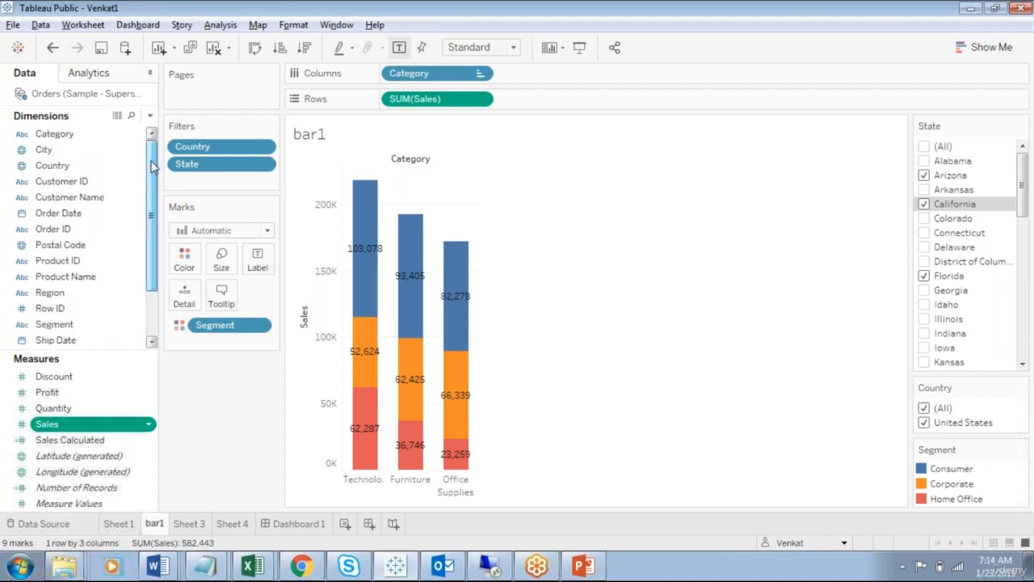
pyautogui.click(132, 116)
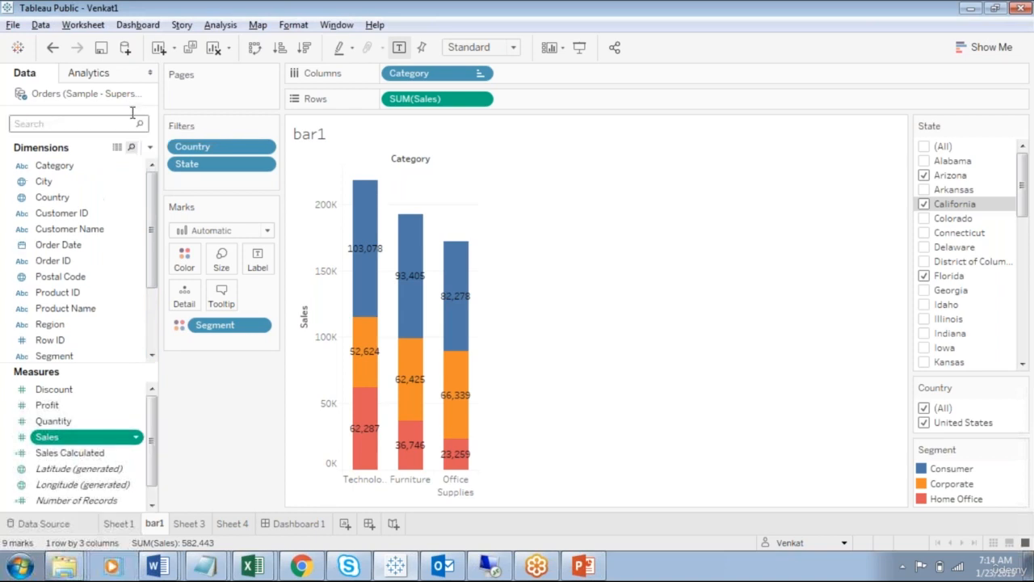
pyautogui.write('emp')
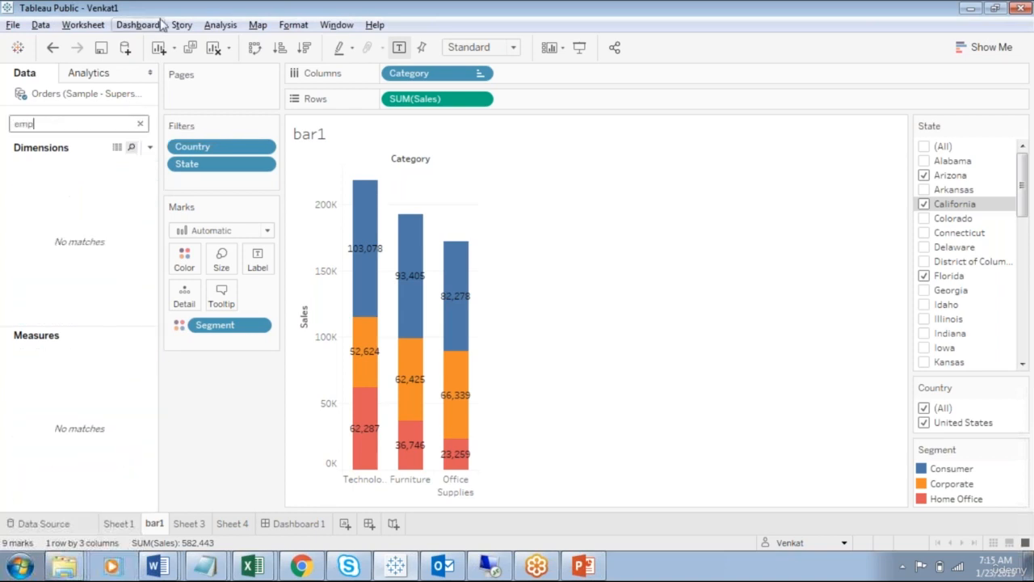
pyautogui.press('BackSpace')
pyautogui.press('BackSpace')
pyautogui.press('BackSpace')
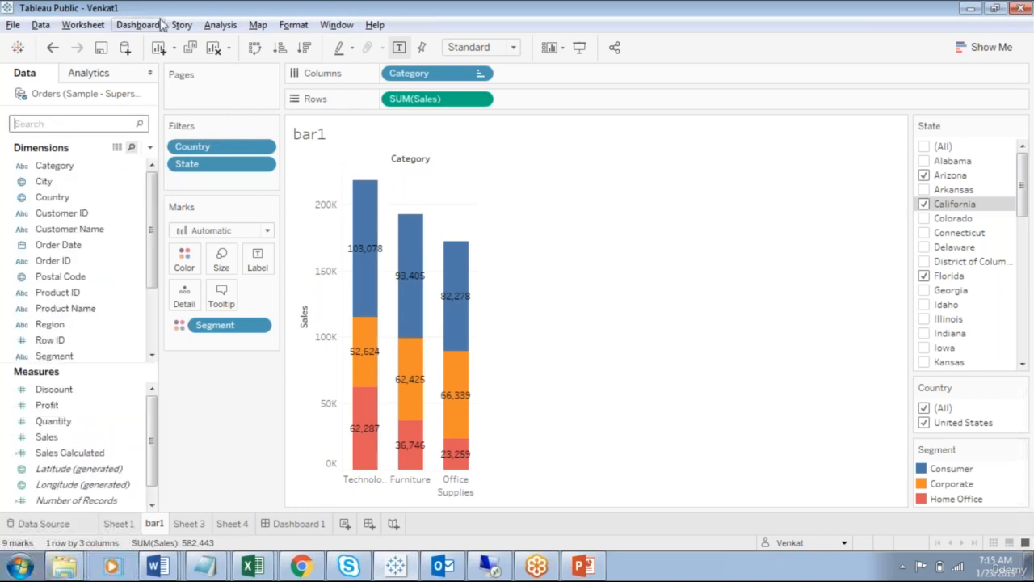
pyautogui.click(42, 25)
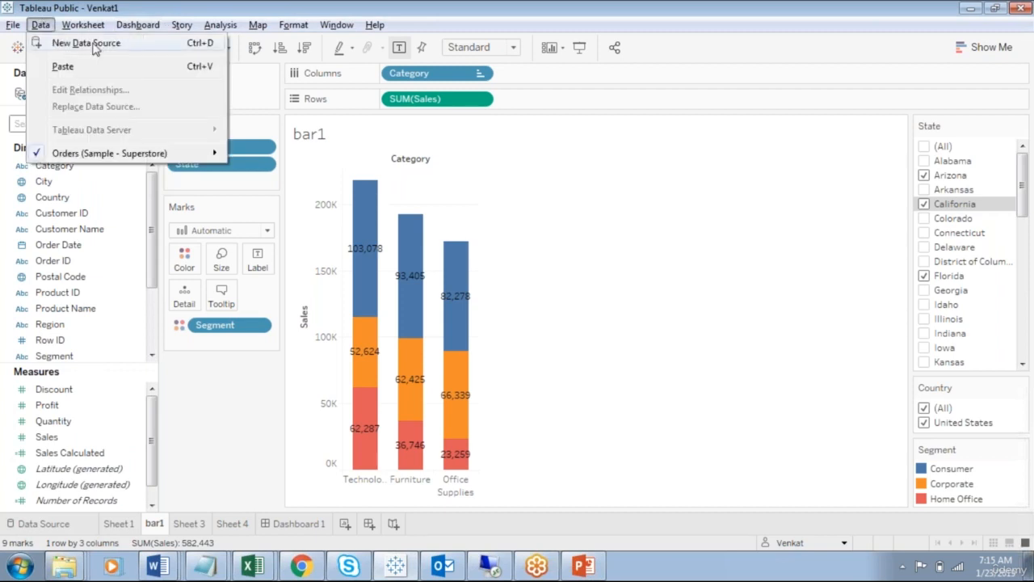
# Step: Add Sales_data.xlsx as a new Microsoft Excel data source, loading its DIY_SALES_BDCS sheet
pyautogui.click(94, 49)
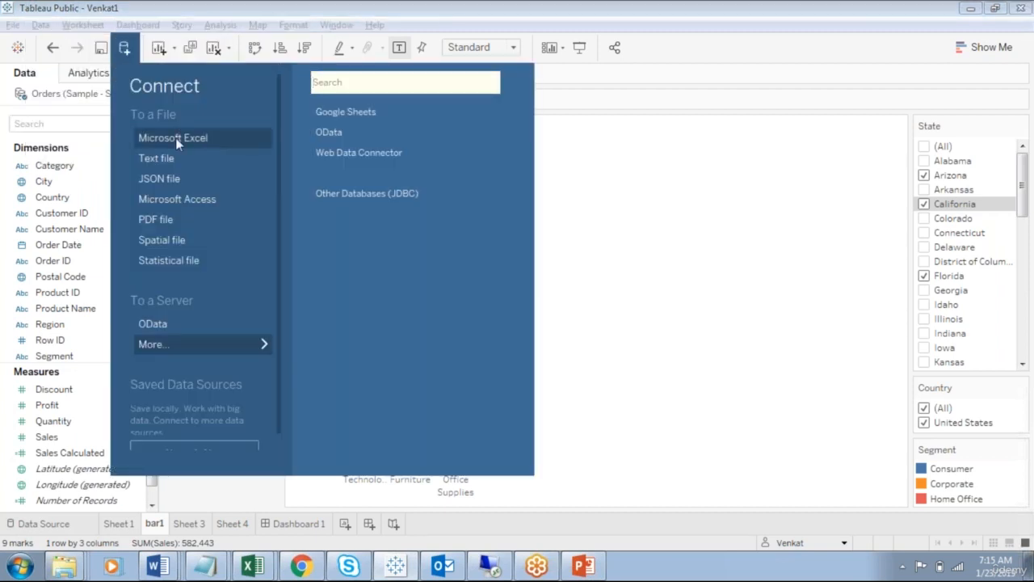
pyautogui.click(175, 137)
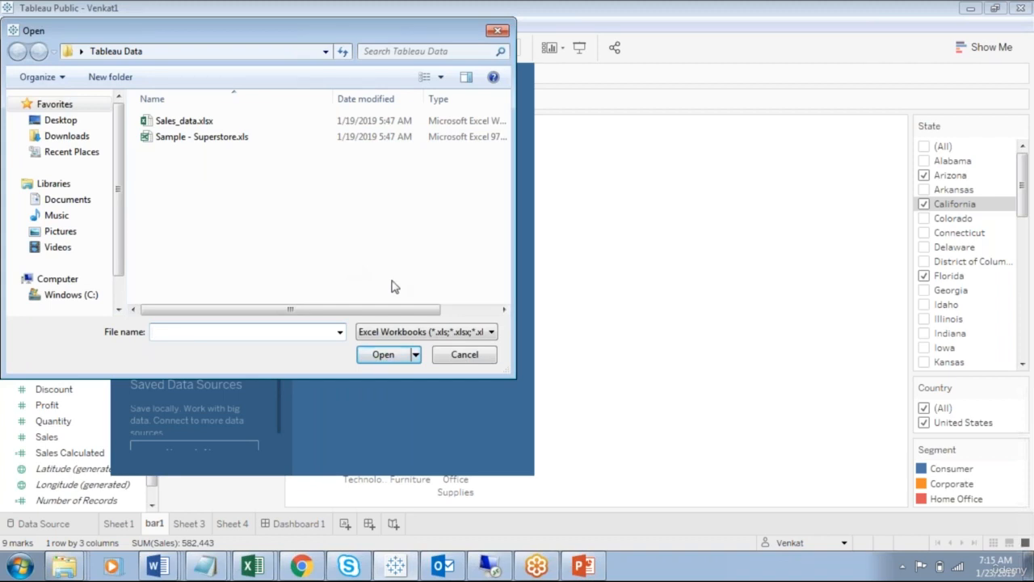
pyautogui.click(465, 356)
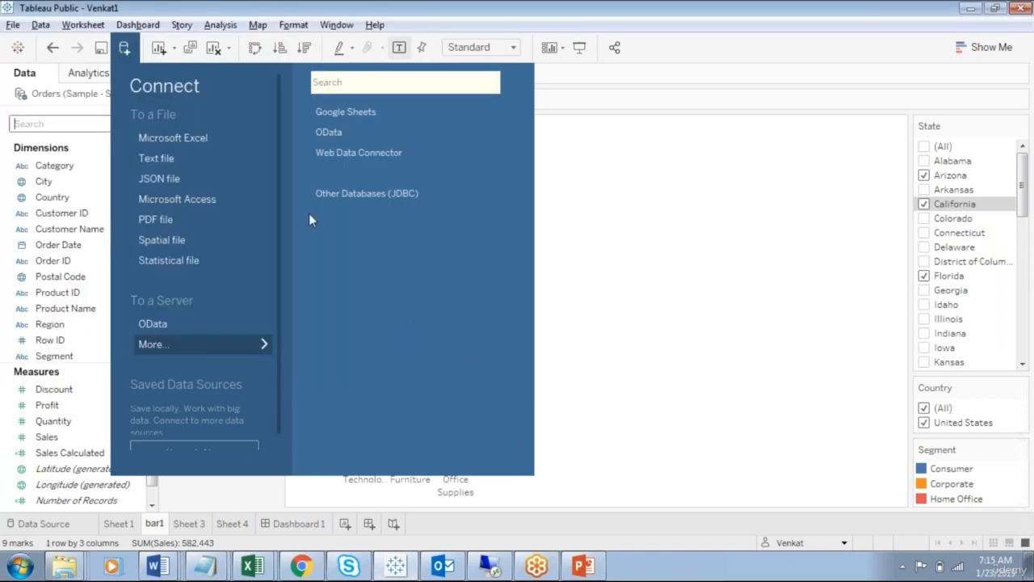
pyautogui.click(215, 139)
pyautogui.click(186, 121)
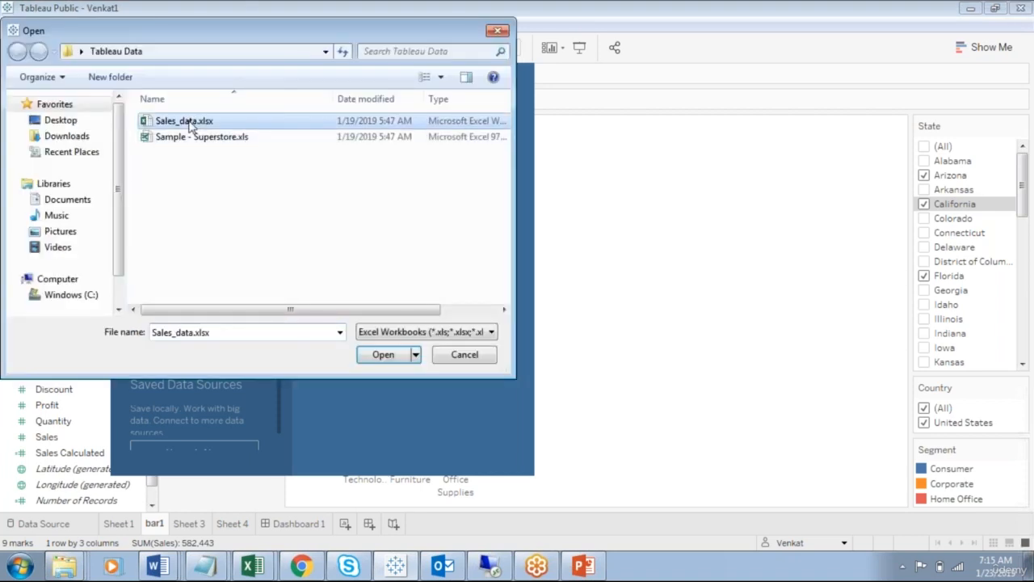
pyautogui.click(376, 357)
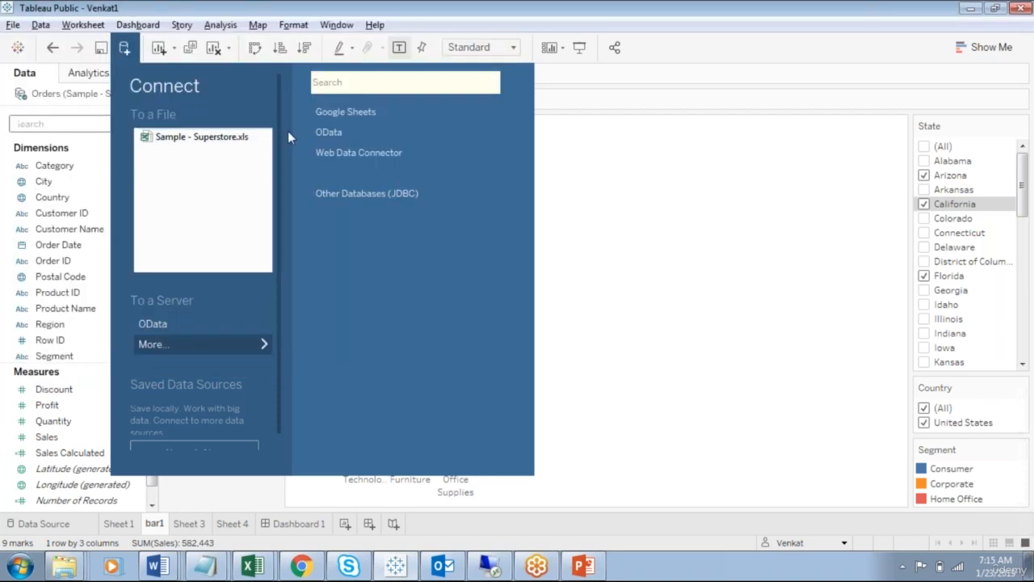
pyautogui.click(226, 143)
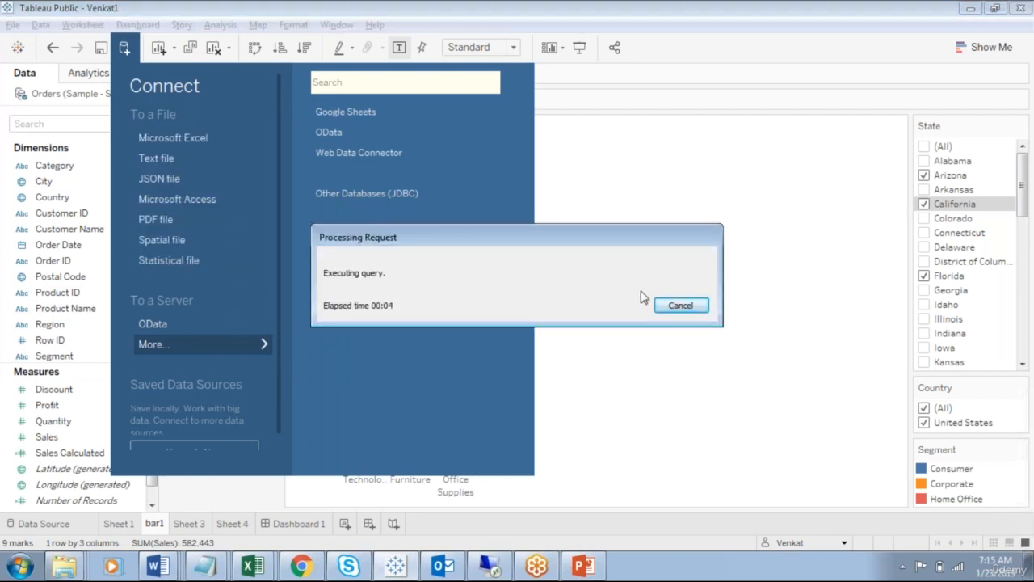
pyautogui.click(681, 305)
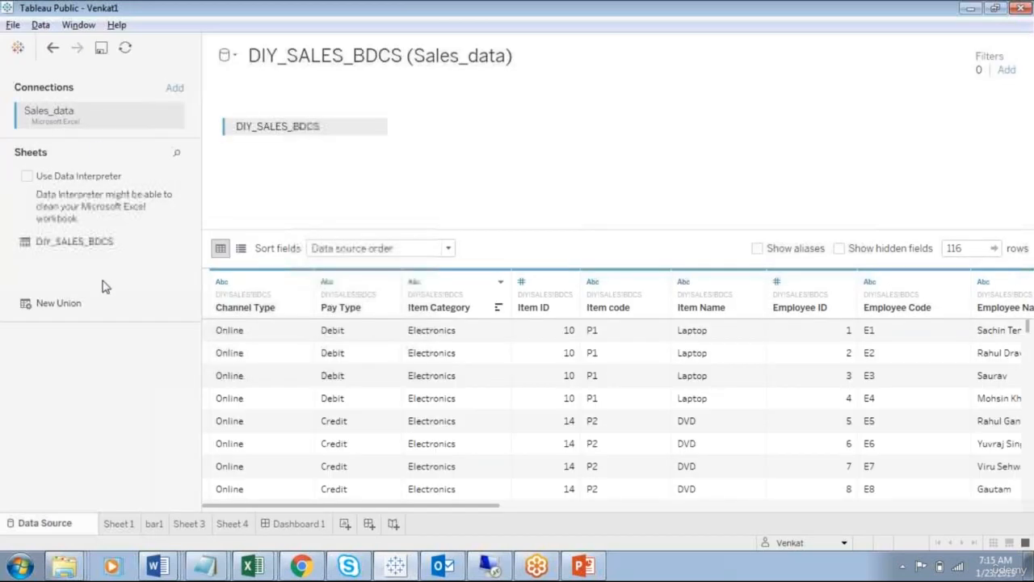
# Step: Add new worksheet Sheet 5 from Sheet 1's tab and move it after Sheet 4
pyautogui.click(122, 525)
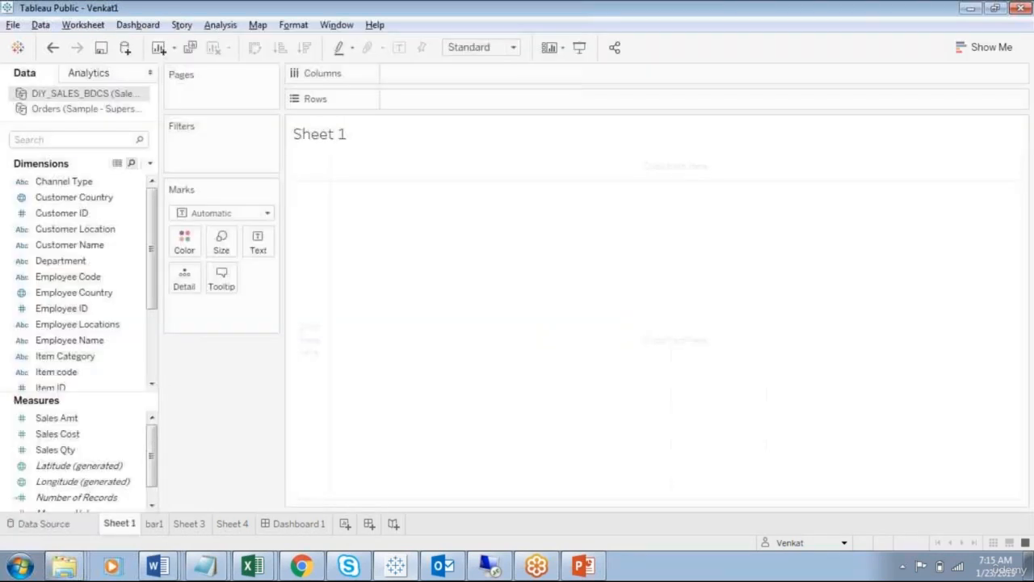
pyautogui.rightClick(121, 524)
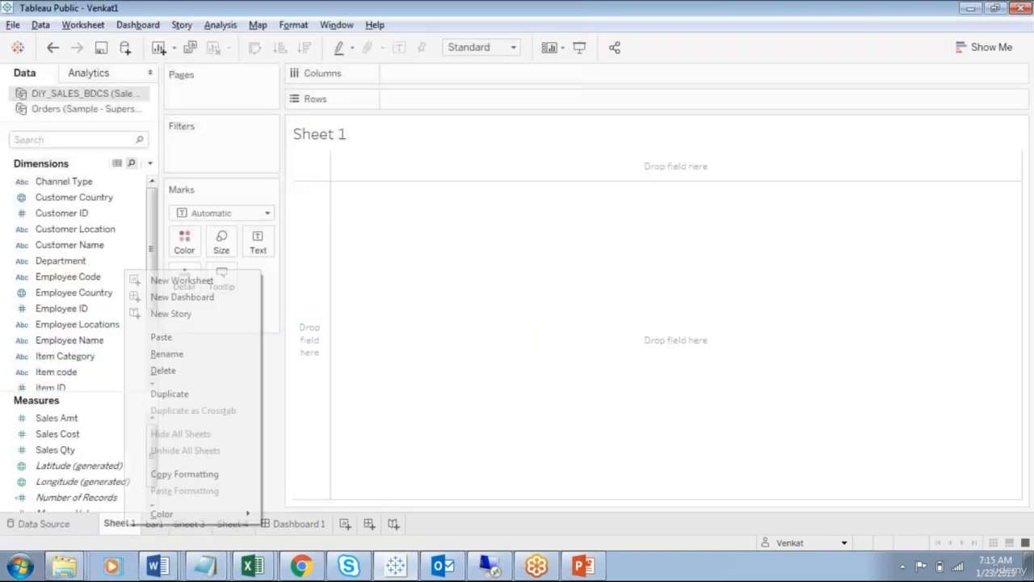
pyautogui.click(208, 283)
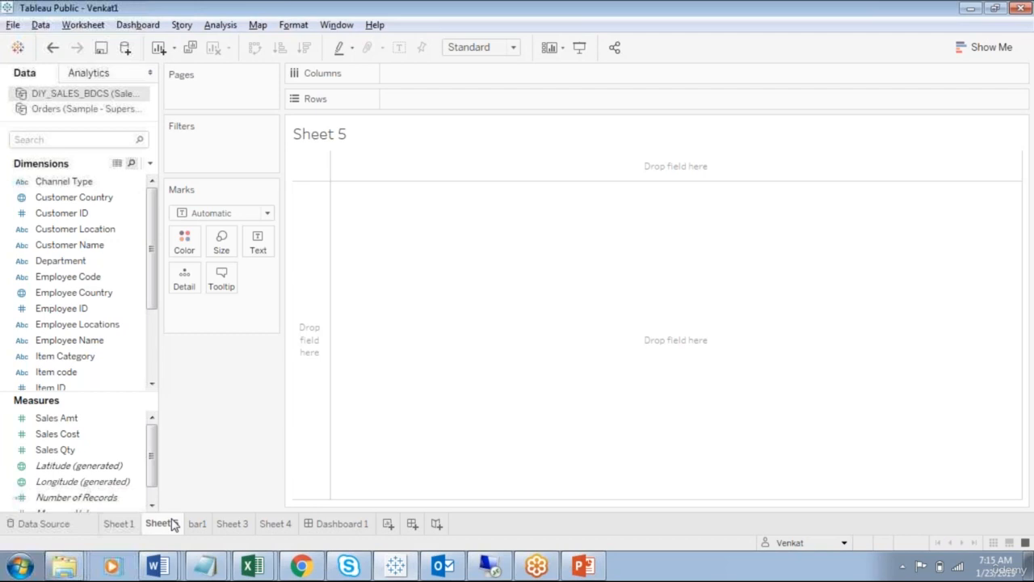
pyautogui.moveTo(169, 524); pyautogui.dragTo(273, 523)
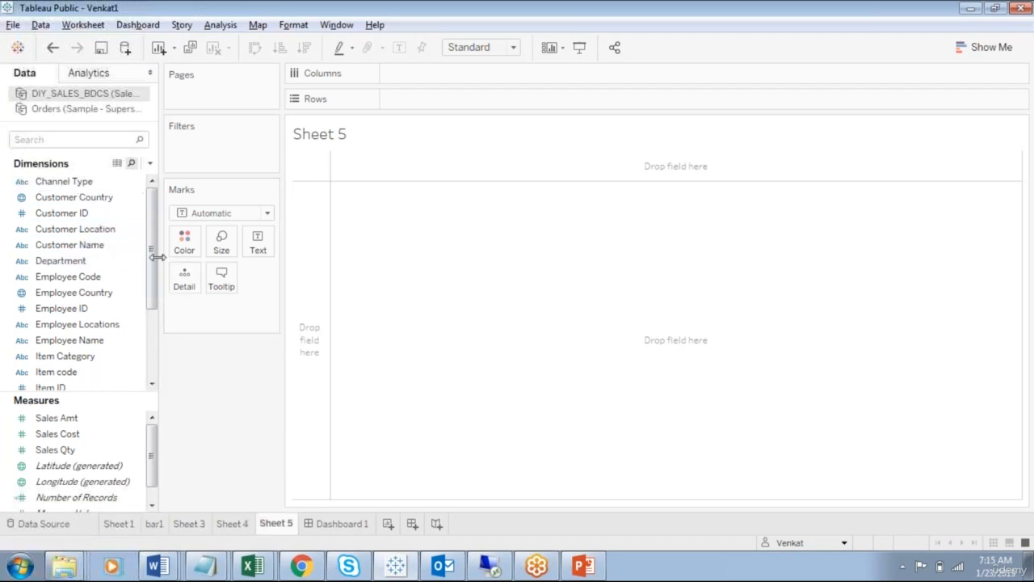
# Step: Discard an accidental calculated field, then open Create Set for Employee Name listing 29 employees
pyautogui.click(87, 343)
pyautogui.rightClick(87, 343)
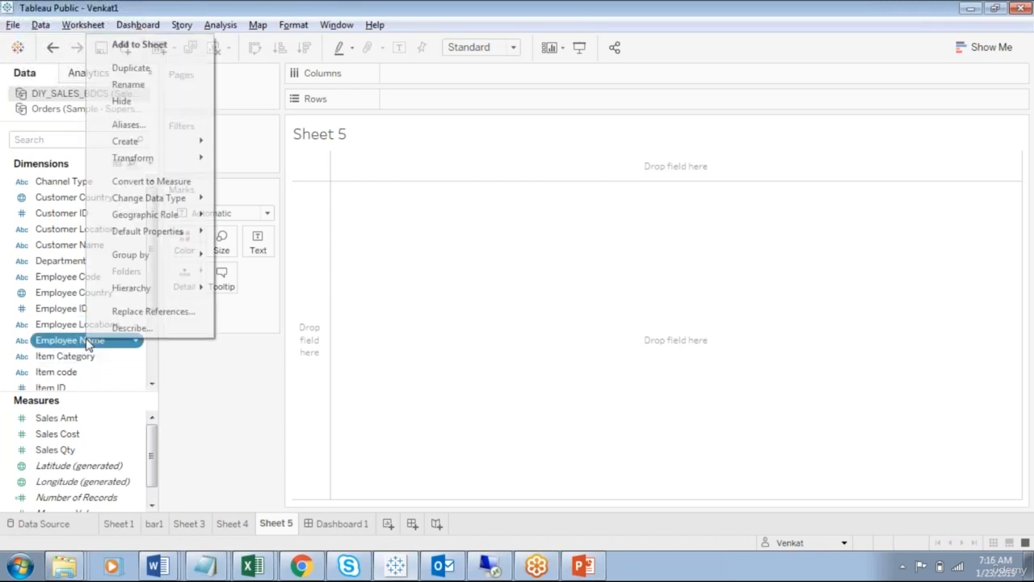
pyautogui.moveTo(162, 150)
pyautogui.click(255, 142)
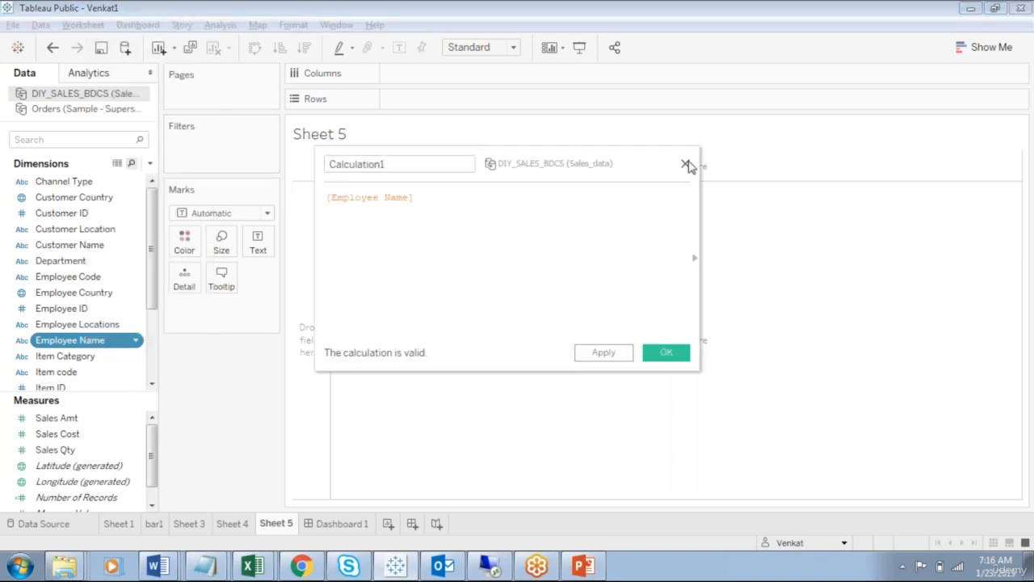
pyautogui.click(685, 163)
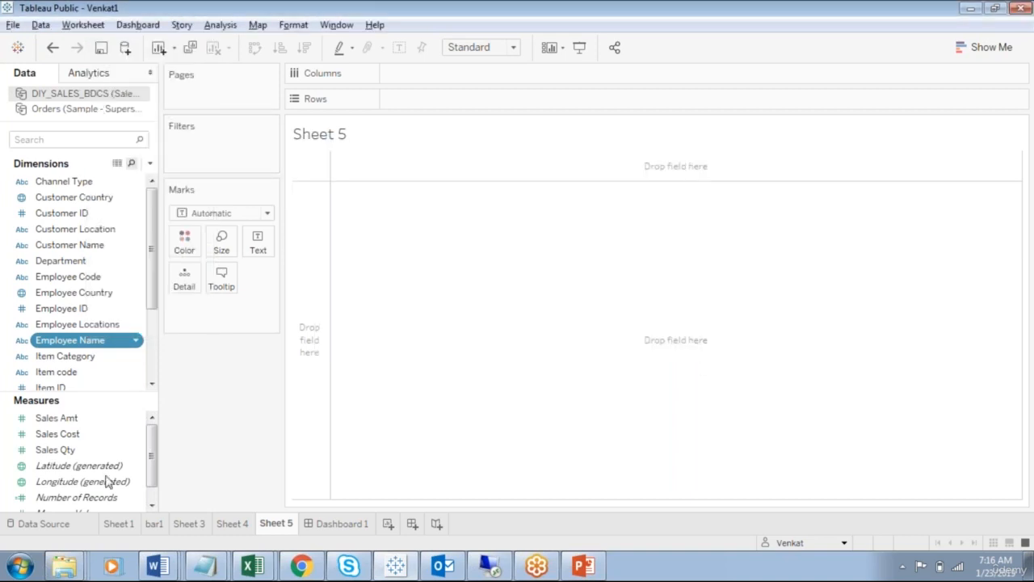
pyautogui.rightClick(65, 346)
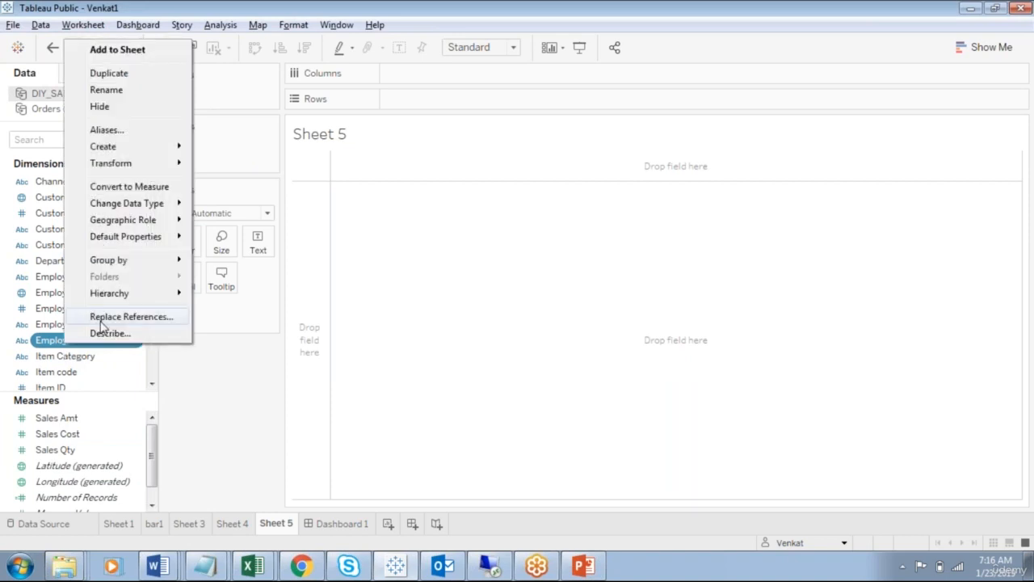
pyautogui.moveTo(135, 153)
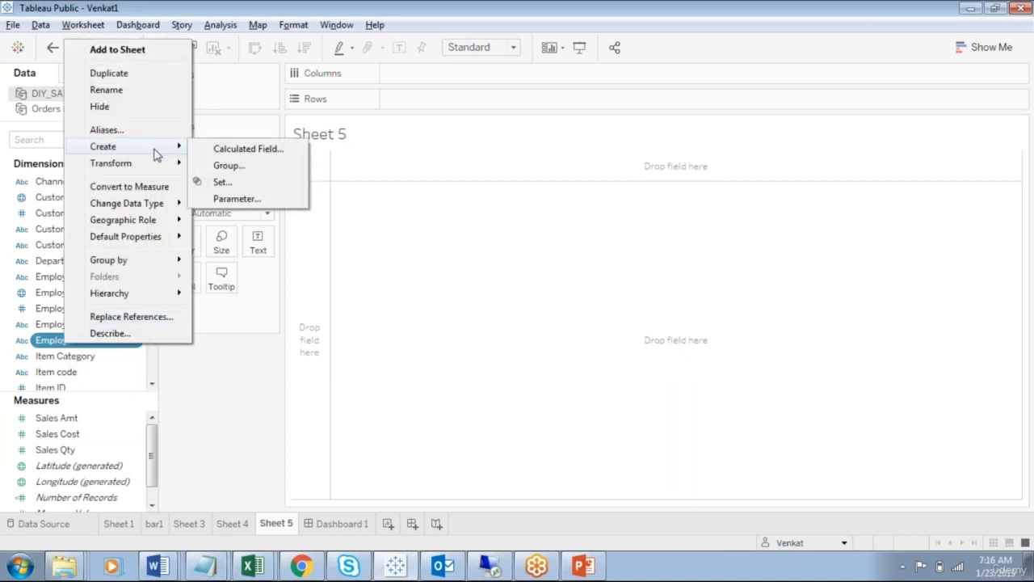
pyautogui.click(223, 182)
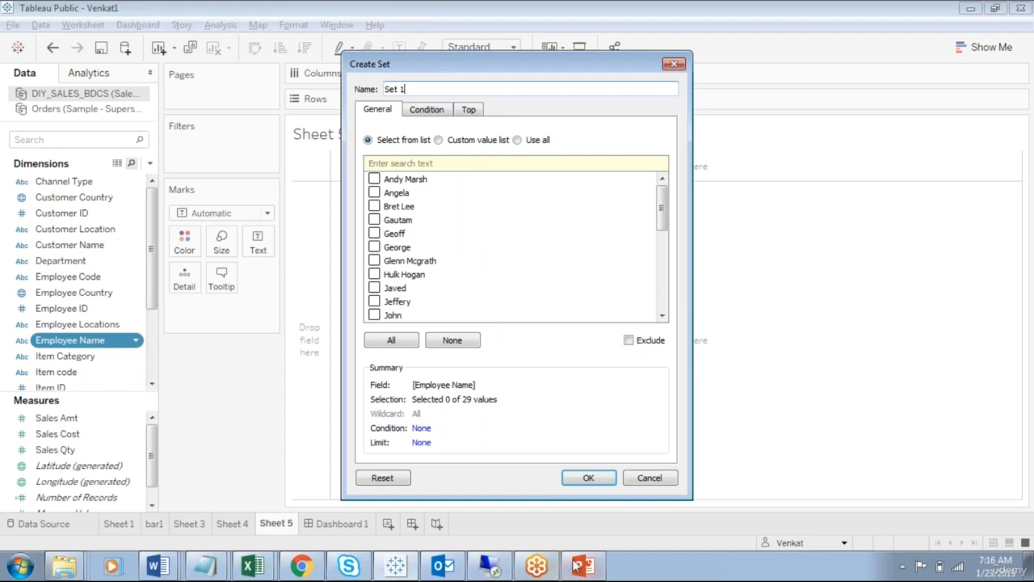
# Step: Rename the new set from Set 1 to 'Employee Name<2000'
pyautogui.moveTo(586, 567)
pyautogui.moveTo(474, 87); pyautogui.dragTo(371, 96)
pyautogui.click(441, 113)
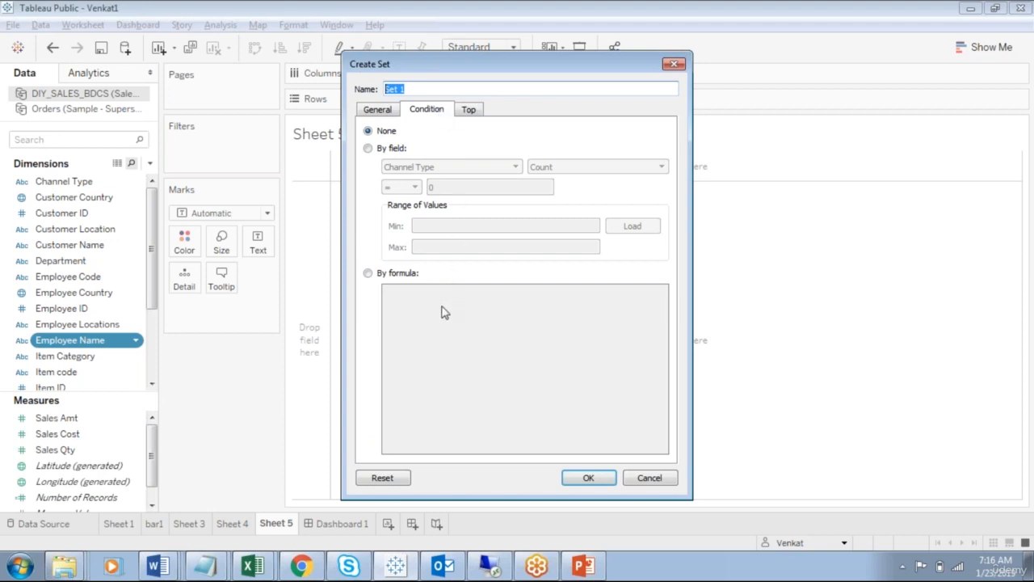
pyautogui.click(410, 90)
pyautogui.press('BackSpace')
pyautogui.press('BackSpace')
pyautogui.press('BackSpace')
pyautogui.press('BackSpace')
pyautogui.press('BackSpace')
pyautogui.write('Employee Name')
pyautogui.write('<2000')
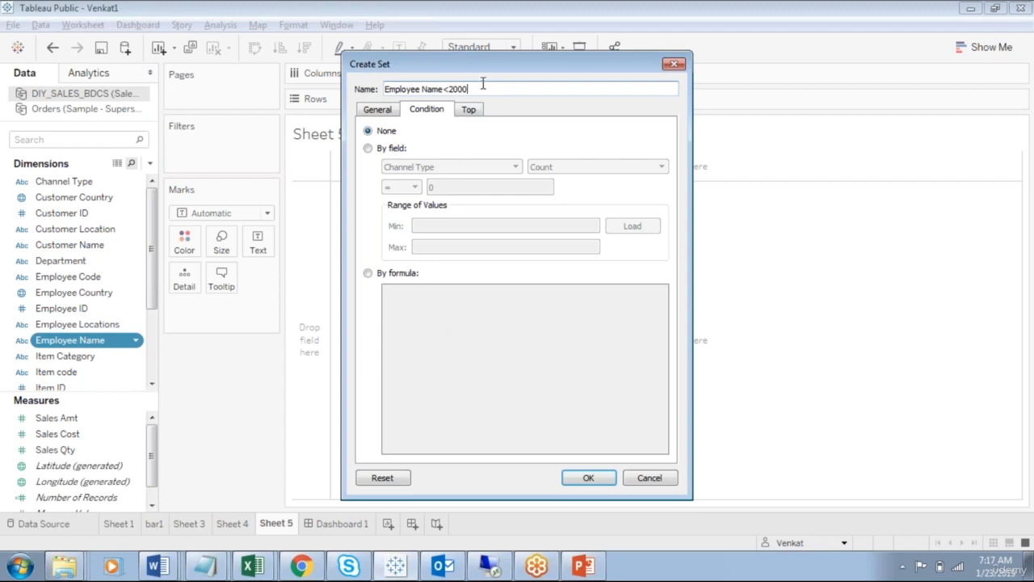
# Step: Set the condition by field: Sales Amt, Sum, less than 2000, and create the set
pyautogui.click(369, 274)
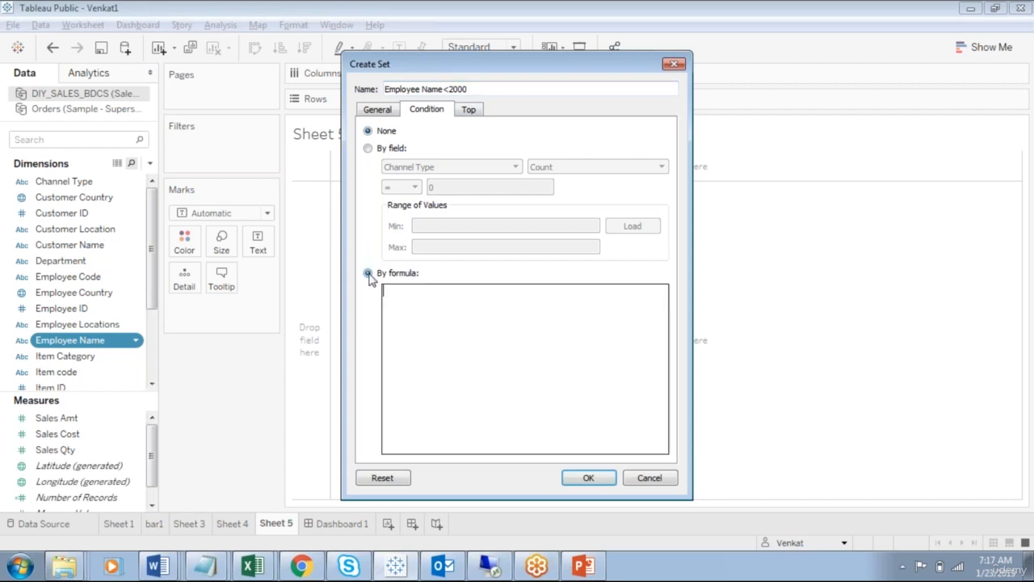
pyautogui.click(420, 318)
pyautogui.click(369, 149)
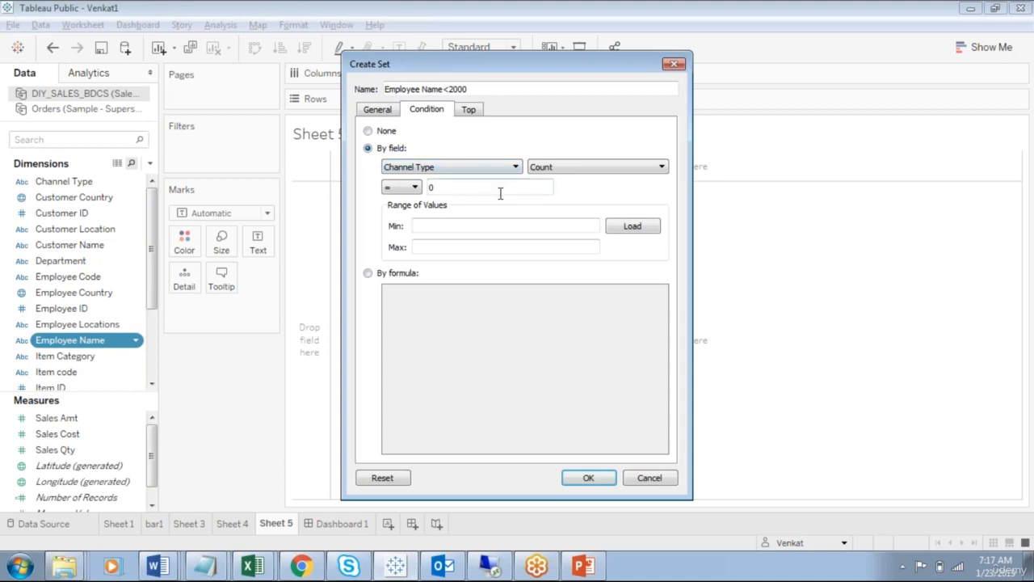
pyautogui.click(517, 167)
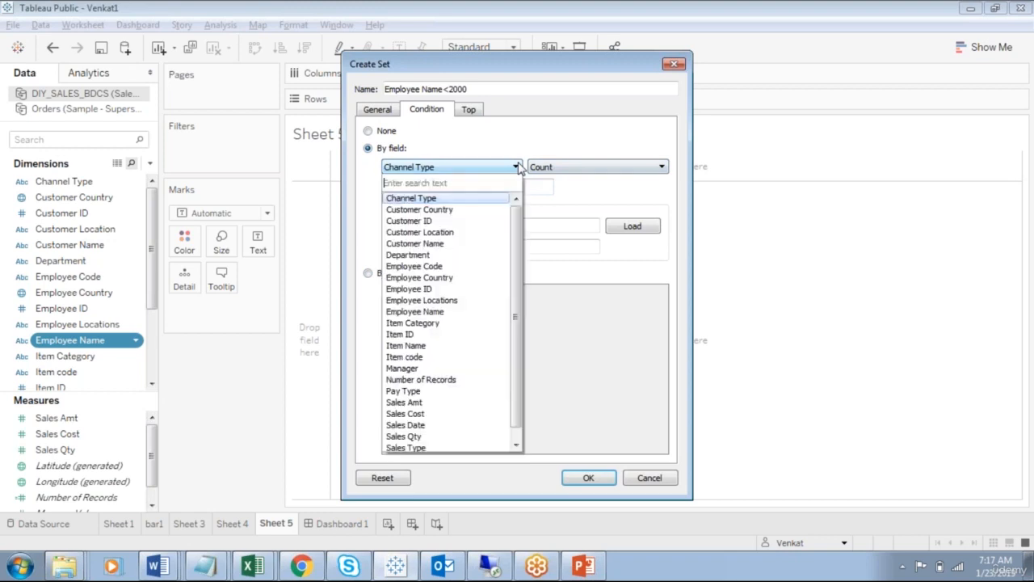
pyautogui.moveTo(521, 280); pyautogui.dragTo(517, 299)
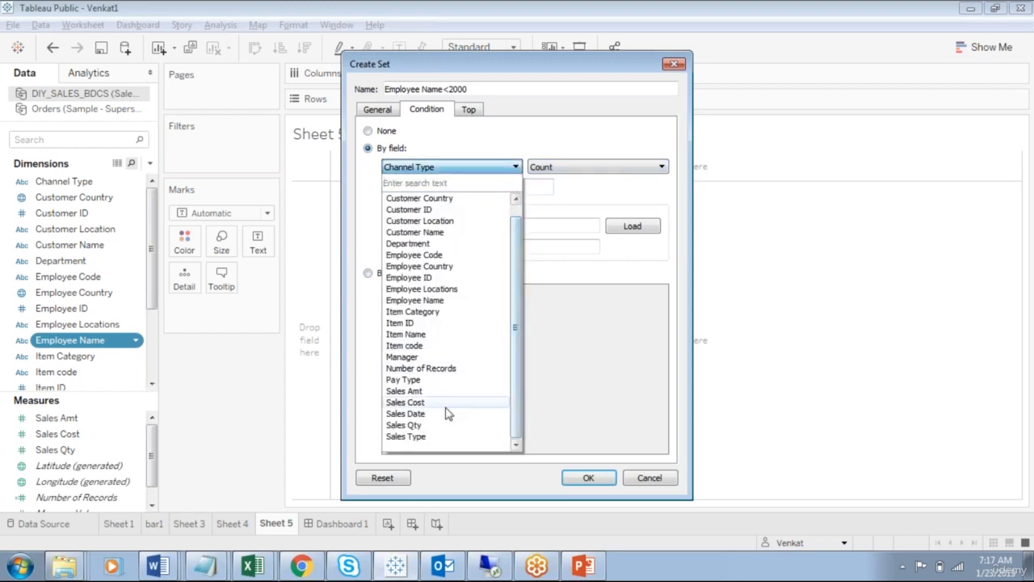
pyautogui.click(404, 391)
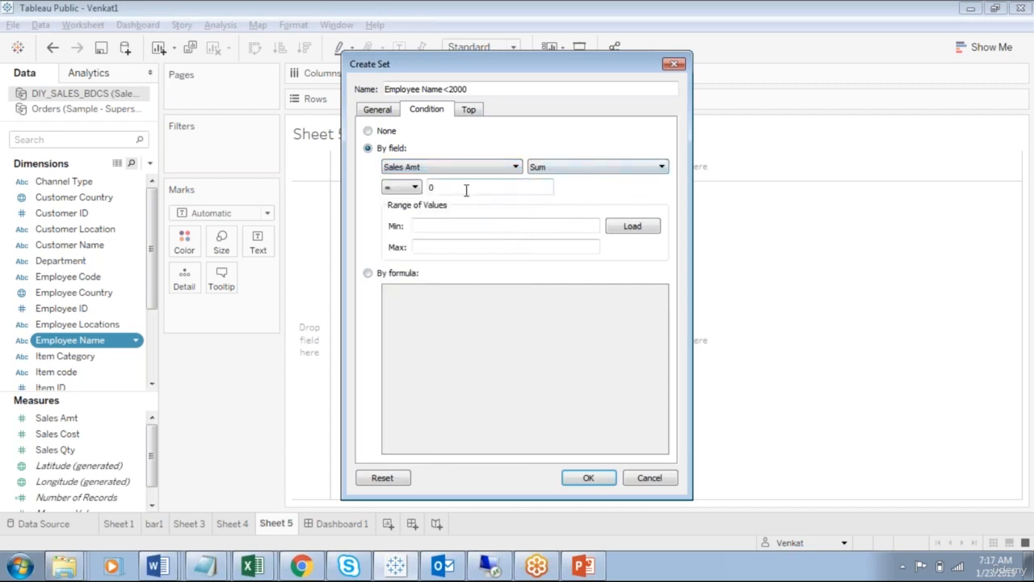
pyautogui.click(415, 189)
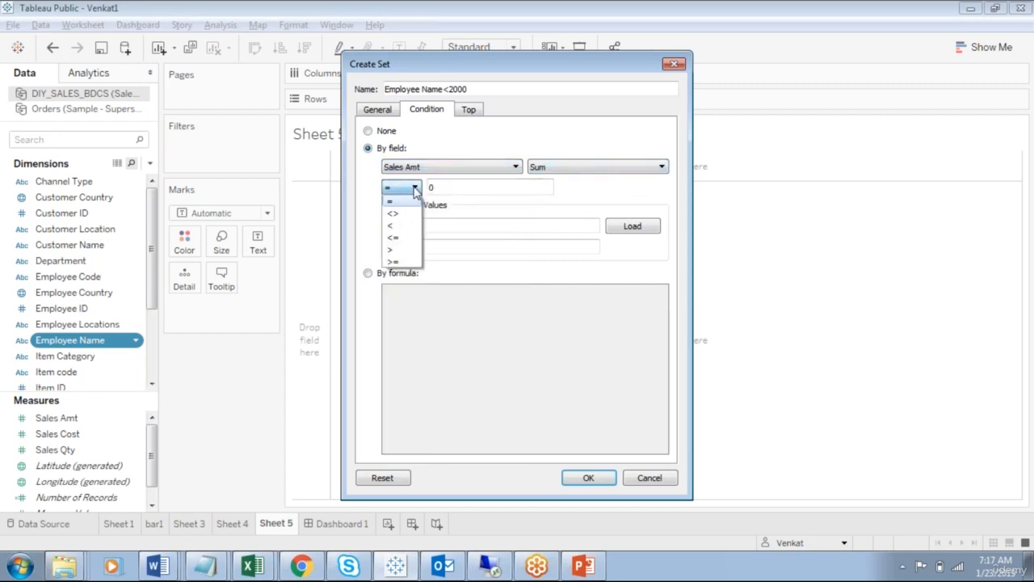
pyautogui.click(392, 226)
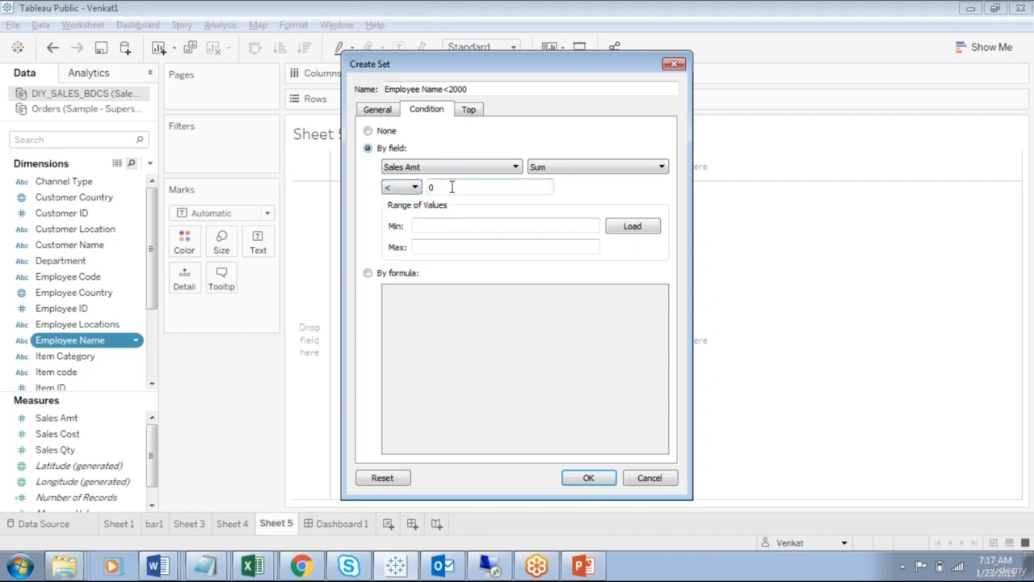
pyautogui.press('BackSpace')
pyautogui.write('2000')
pyautogui.click(488, 228)
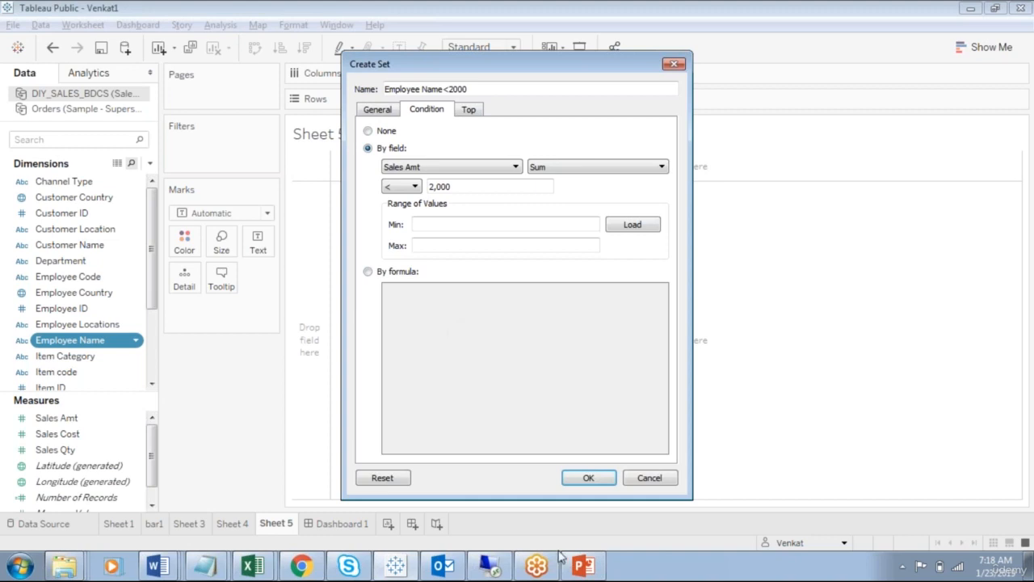
pyautogui.click(590, 478)
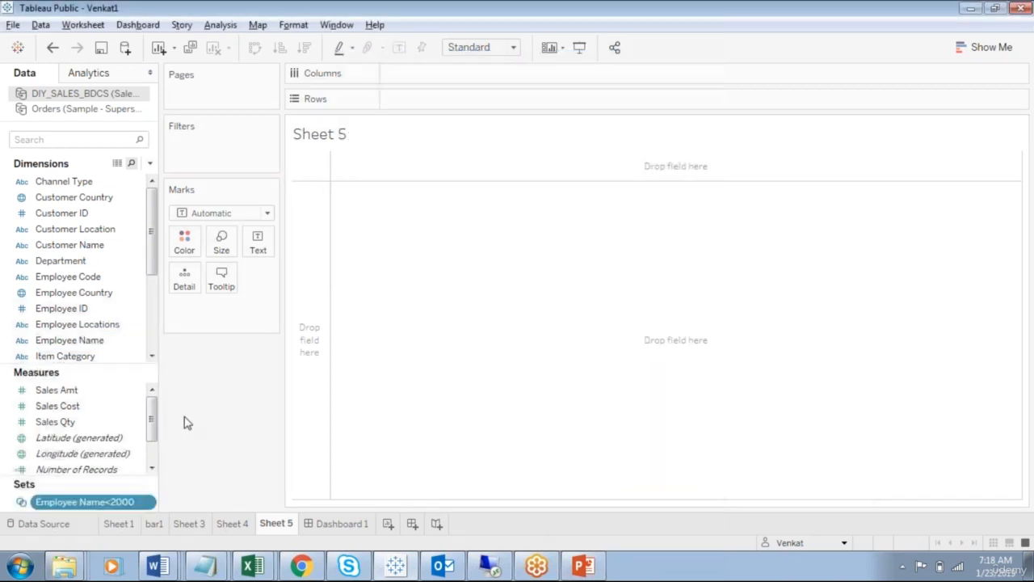
# Step: Duplicate the Employee Name<2000 set to make Employee Name<2000 (copy)
pyautogui.moveTo(154, 427); pyautogui.dragTo(154, 453)
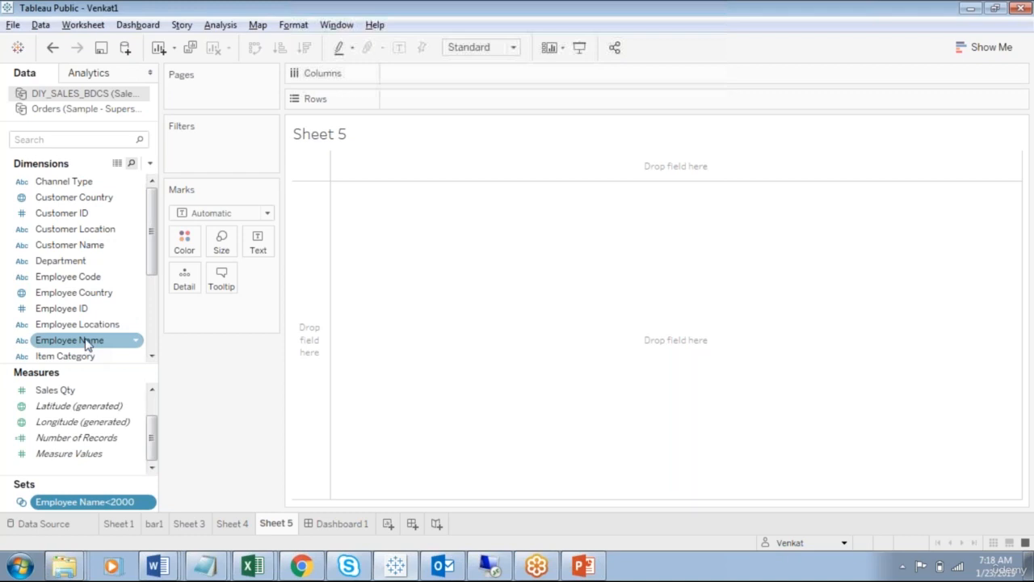
pyautogui.rightClick(81, 501)
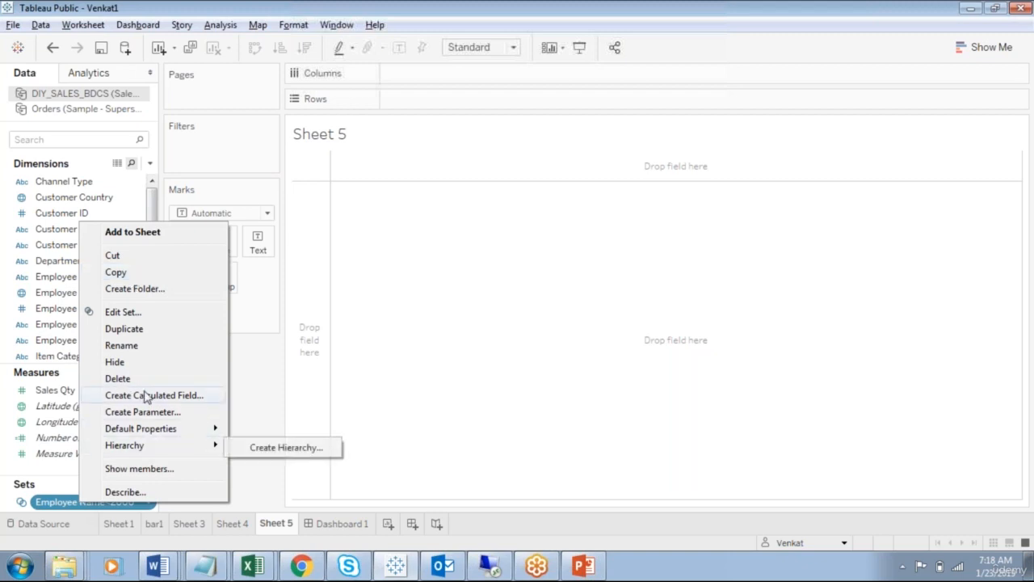
pyautogui.moveTo(149, 430)
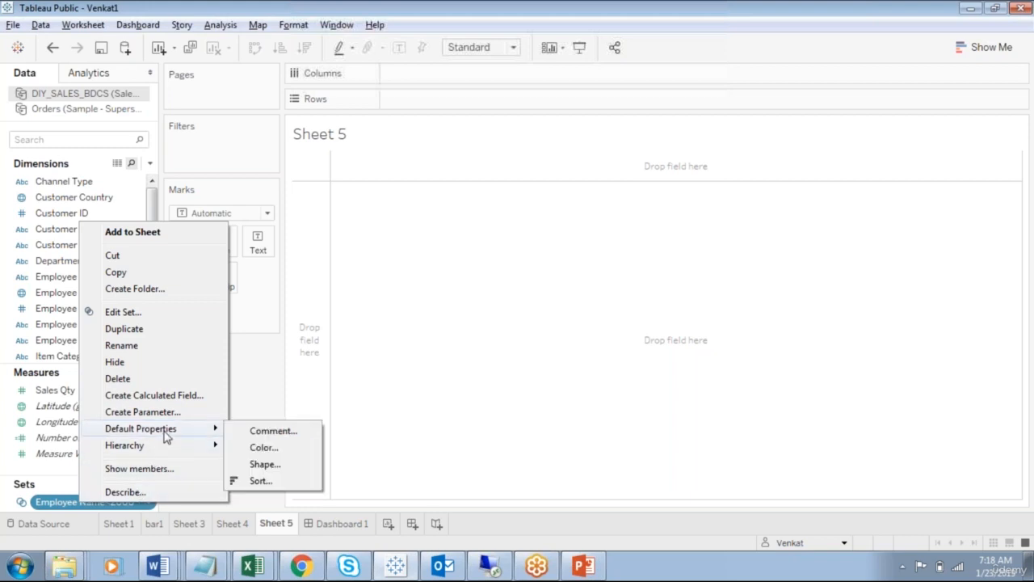
pyautogui.click(124, 329)
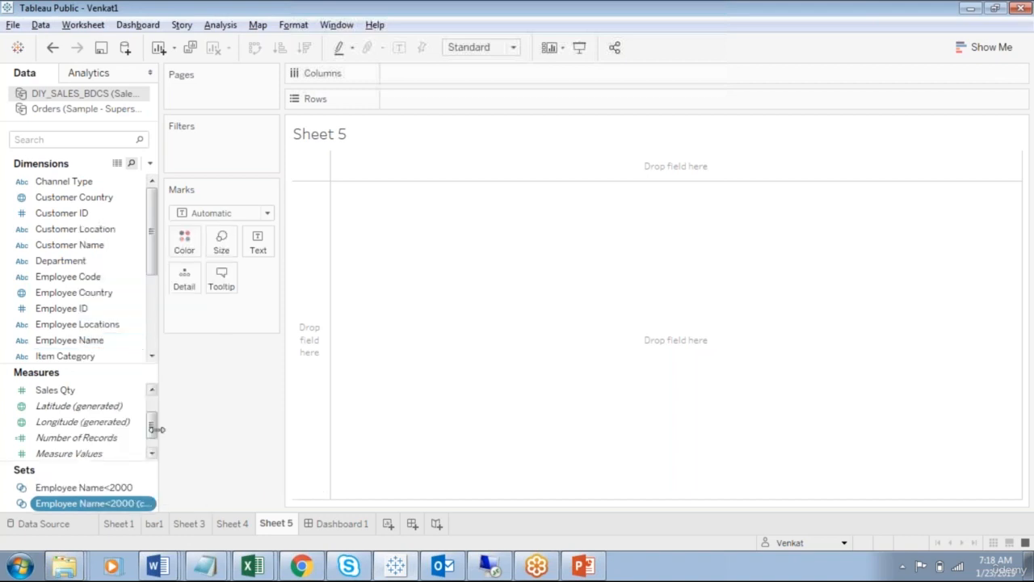
# Step: Widen the Data pane and bring up the options for the copied set
pyautogui.scroll(-1, 151, 431)
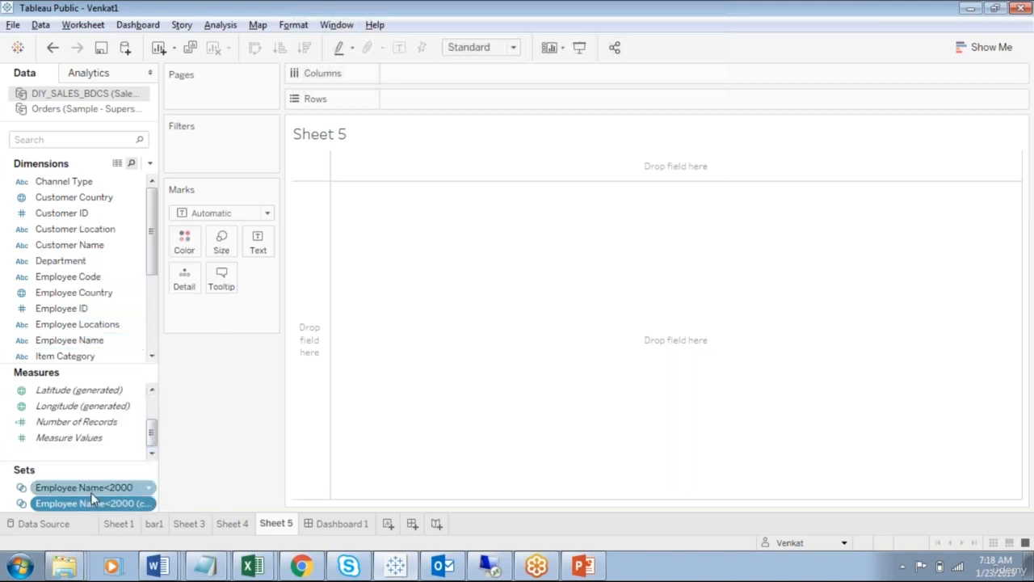
pyautogui.rightClick(95, 511)
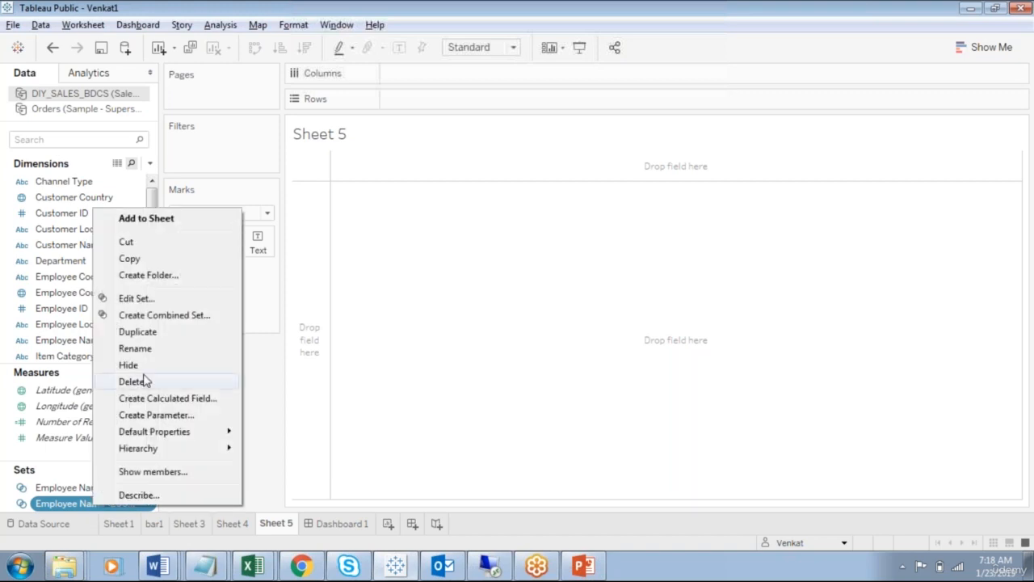
pyautogui.click(504, 300)
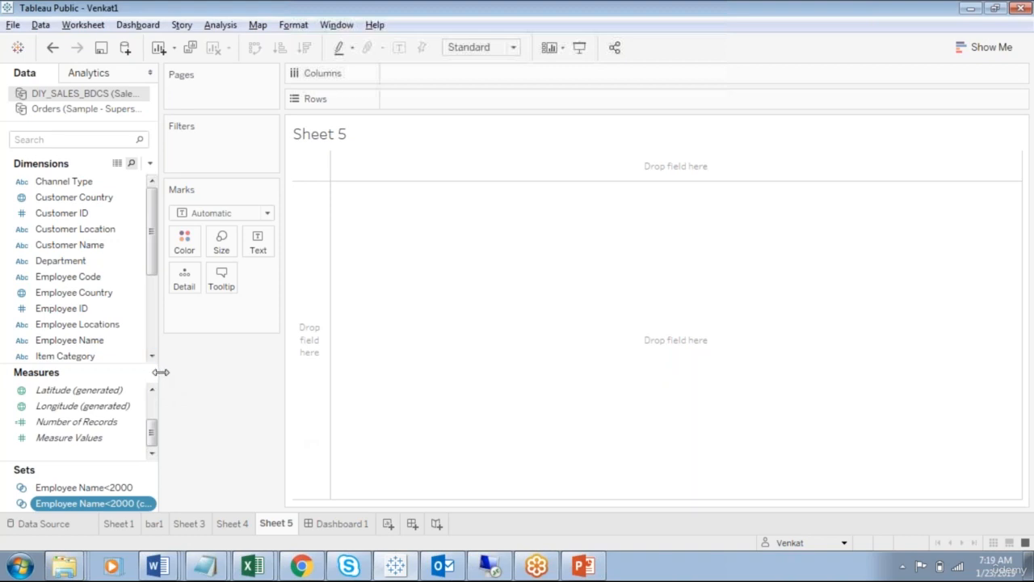
pyautogui.moveTo(159, 369); pyautogui.dragTo(277, 361)
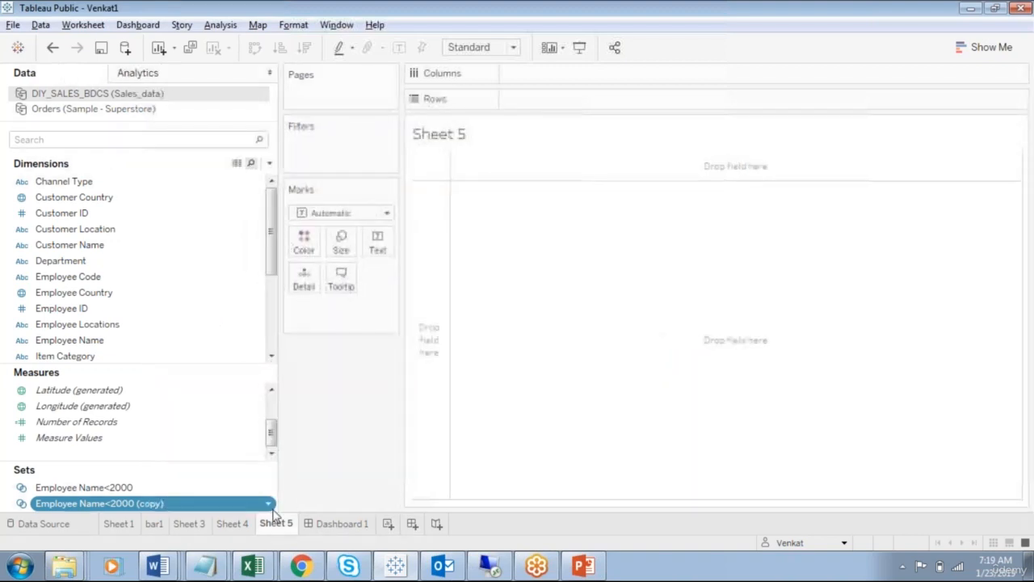
pyautogui.rightClick(166, 506)
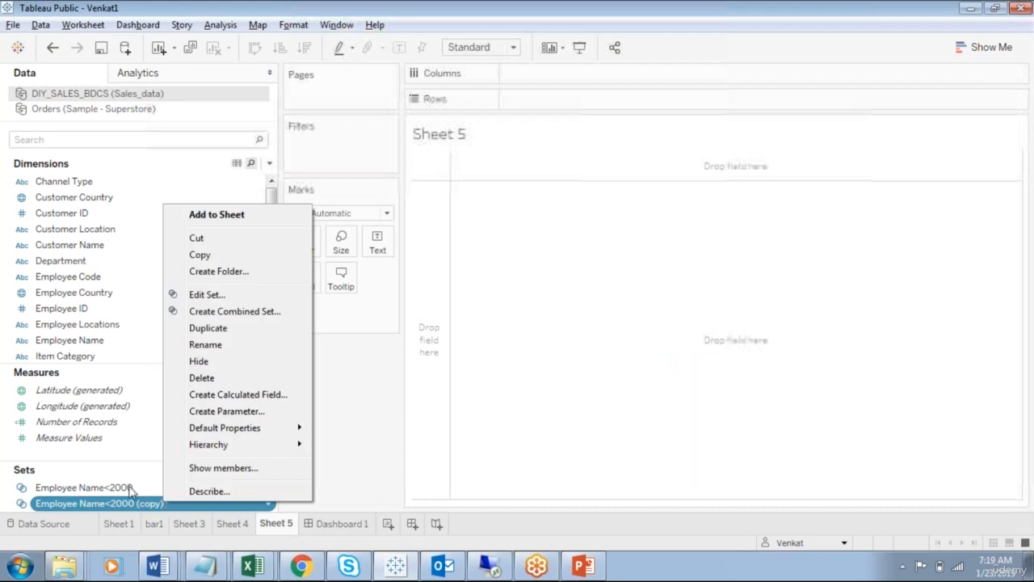
# Step: Open the copied set for editing and rename it 'Employee Name>4000'
pyautogui.click(217, 296)
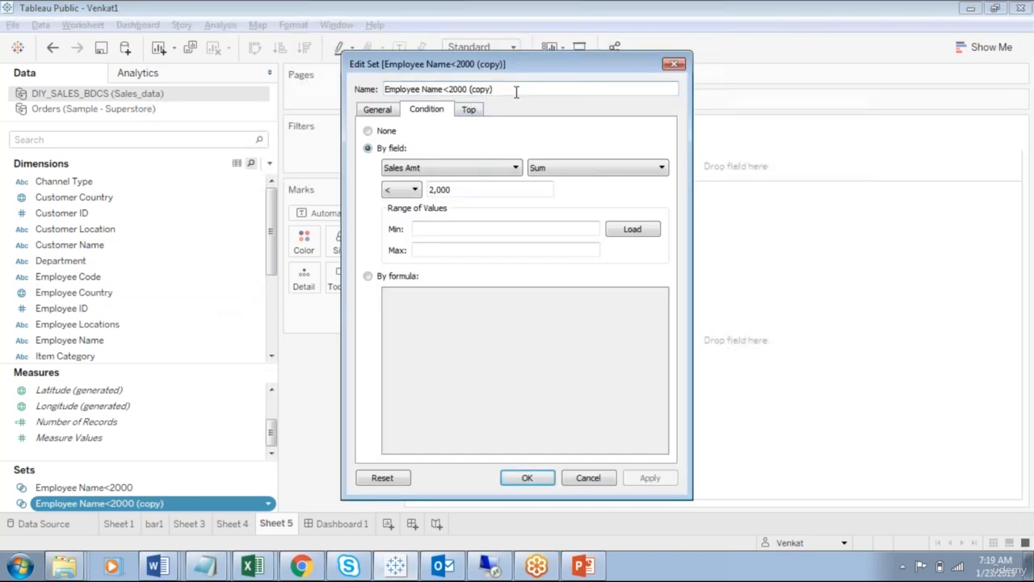
pyautogui.press('BackSpace')
pyautogui.press('BackSpace')
pyautogui.press('BackSpace')
pyautogui.press('BackSpace')
pyautogui.press('BackSpace')
pyautogui.press('BackSpace')
pyautogui.press('BackSpace')
pyautogui.press('BackSpace')
pyautogui.press('BackSpace')
pyautogui.press('BackSpace')
pyautogui.press('BackSpace')
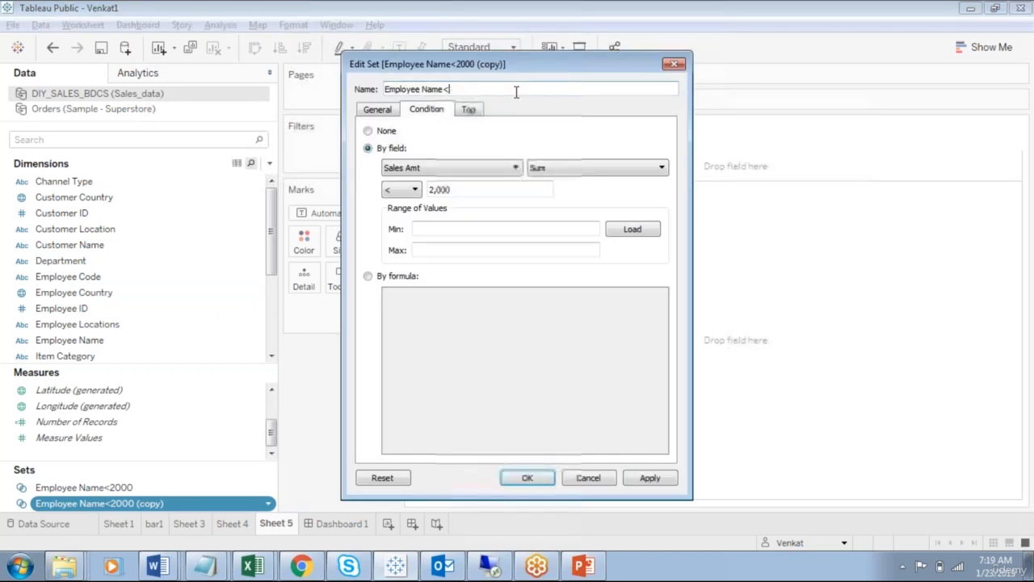
pyautogui.write('4000')
pyautogui.click(446, 89)
pyautogui.press('Delete')
pyautogui.press('BackSpace')
pyautogui.write('>4')
# Step: Change the condition to SUM of Sales Amt greater than 4000 and save the set
pyautogui.click(413, 194)
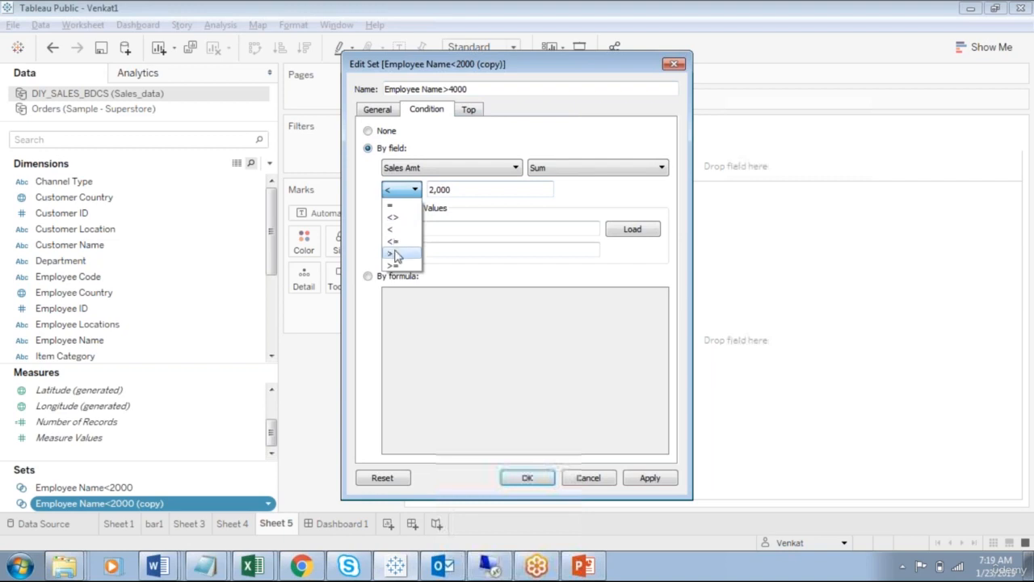
pyautogui.click(397, 251)
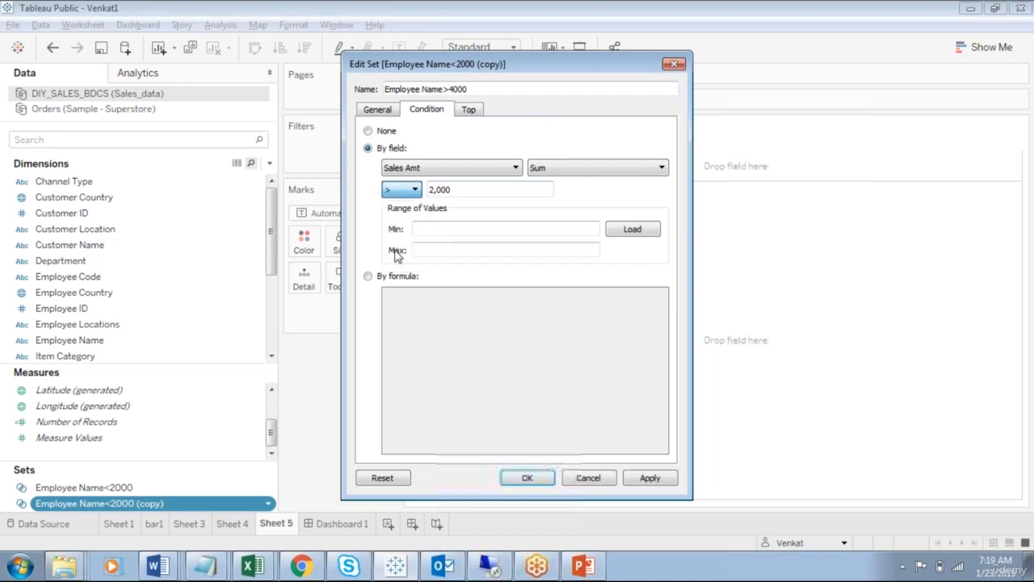
pyautogui.doubleClick(433, 189)
pyautogui.write('4')
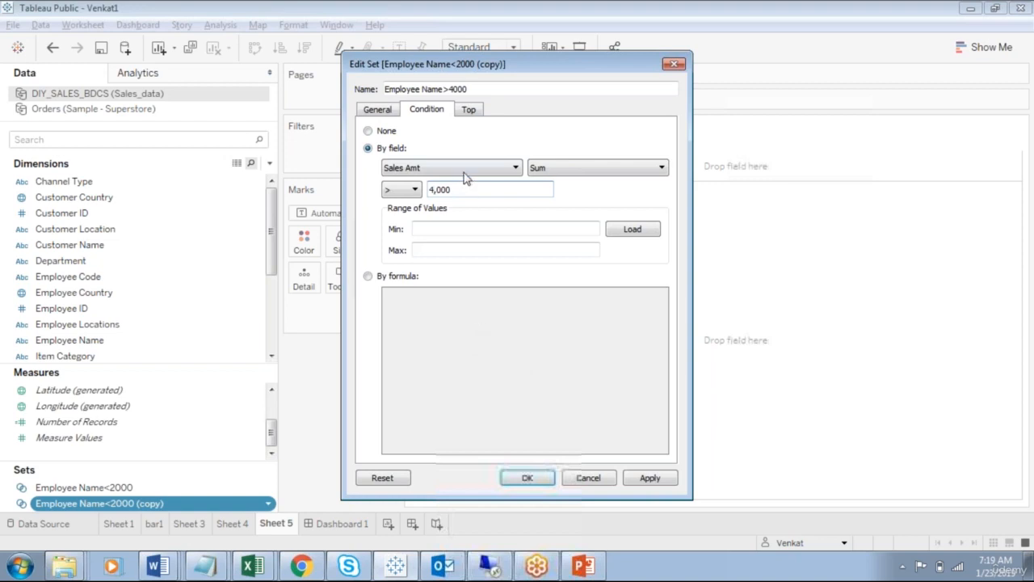
pyautogui.click(528, 479)
# Step: Try placing the Employee Name<2000 set on the view and narrow the Data pane
pyautogui.click(215, 489)
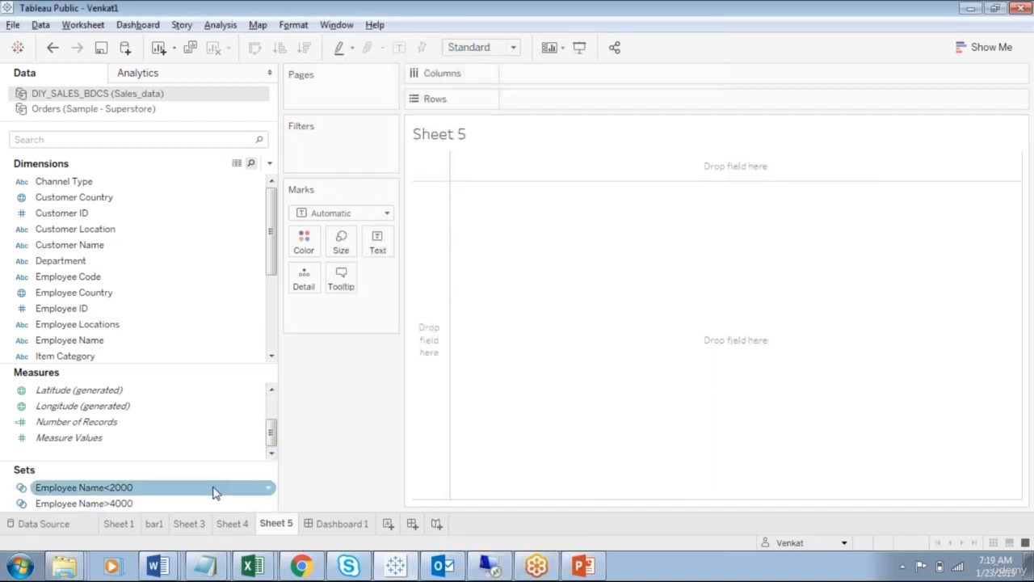
pyautogui.moveTo(215, 491); pyautogui.dragTo(524, 439)
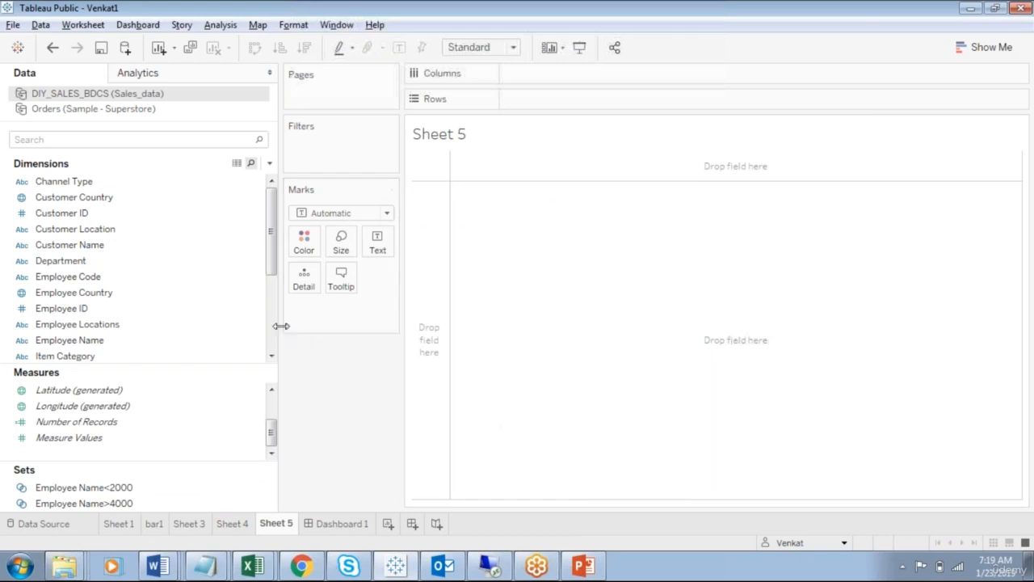
pyautogui.moveTo(278, 326); pyautogui.dragTo(243, 325)
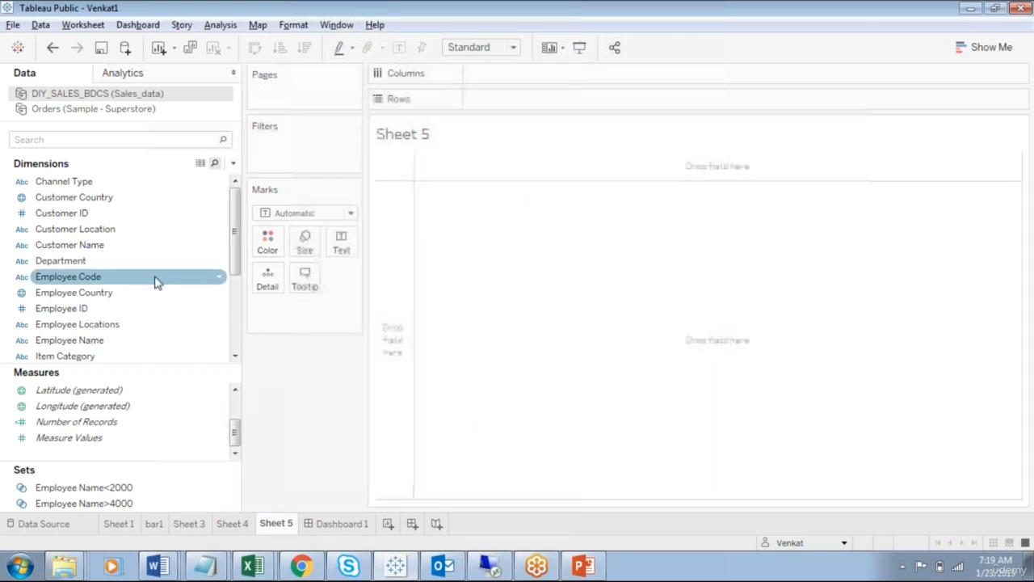
pyautogui.click(101, 199)
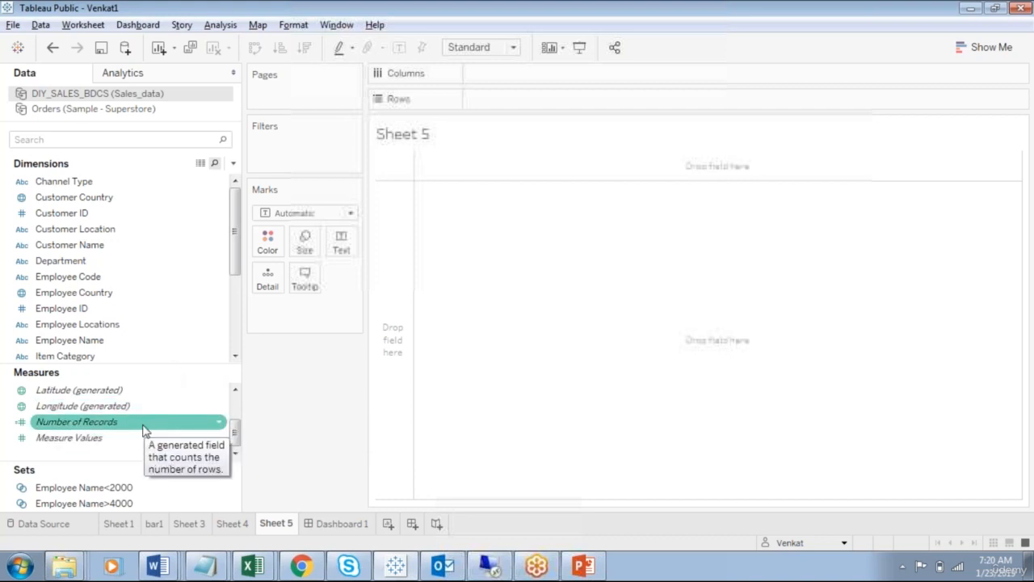
# Step: Switch between Orders (Sample - Superstore) and DIY_SALES_BDCS (Sales_data), ending on Sales_data
pyautogui.click(91, 113)
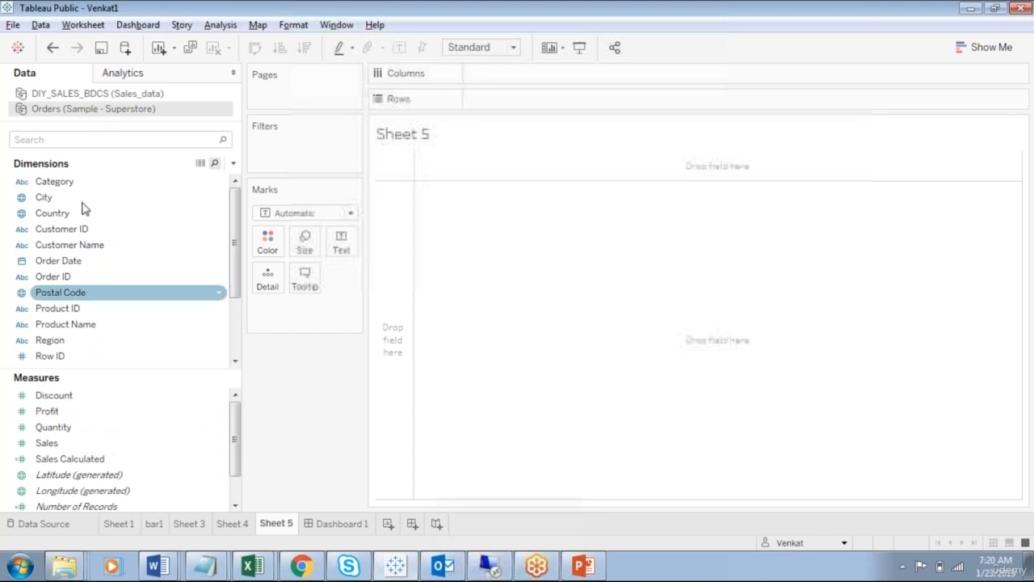
pyautogui.click(104, 94)
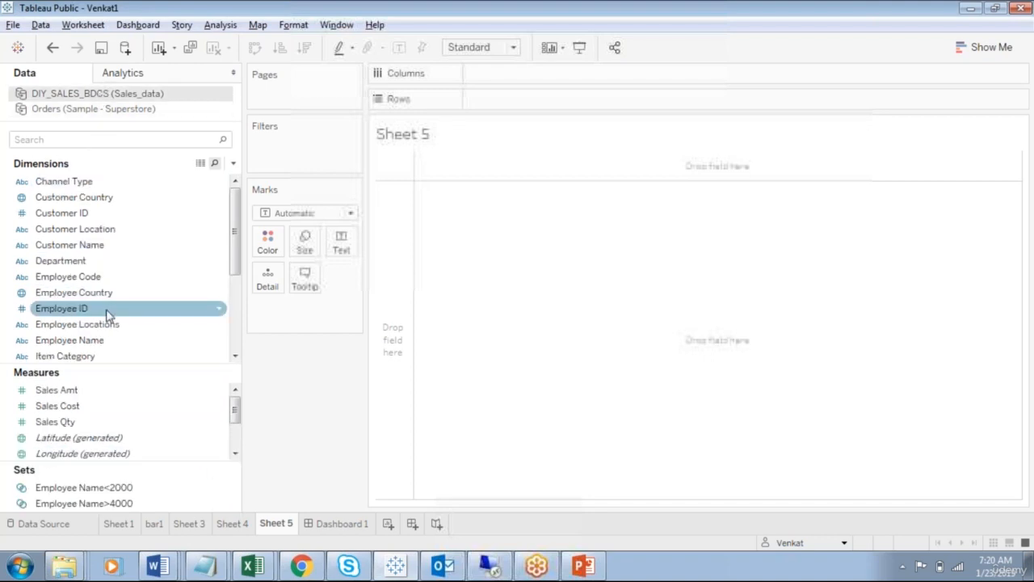
pyautogui.click(108, 108)
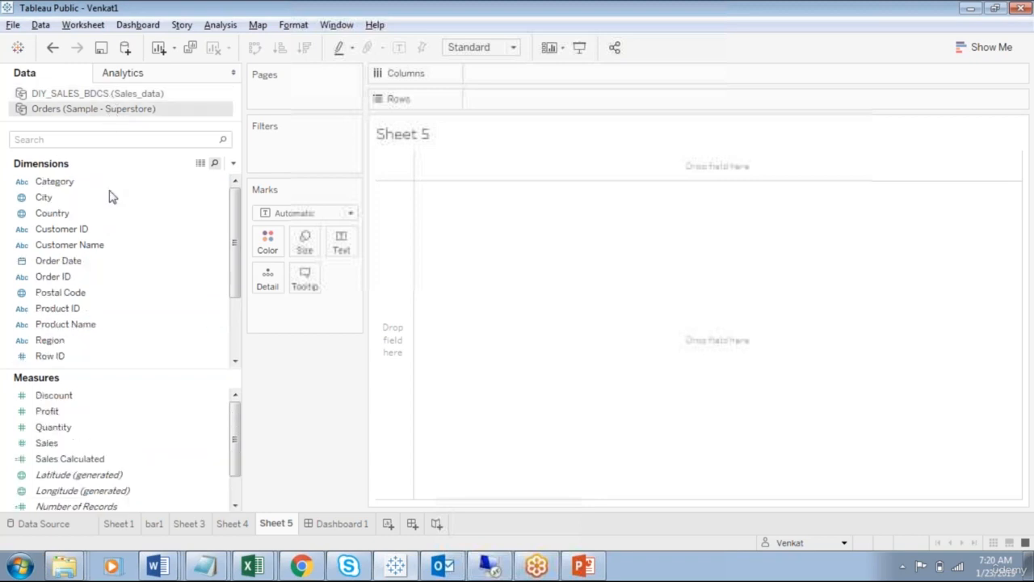
pyautogui.rightClick(62, 442)
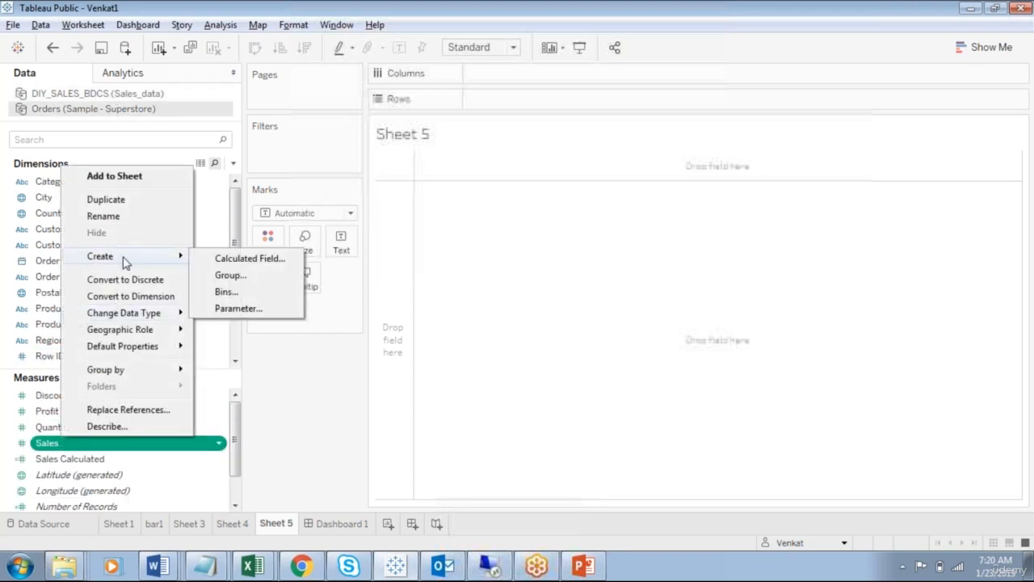
pyautogui.click(118, 93)
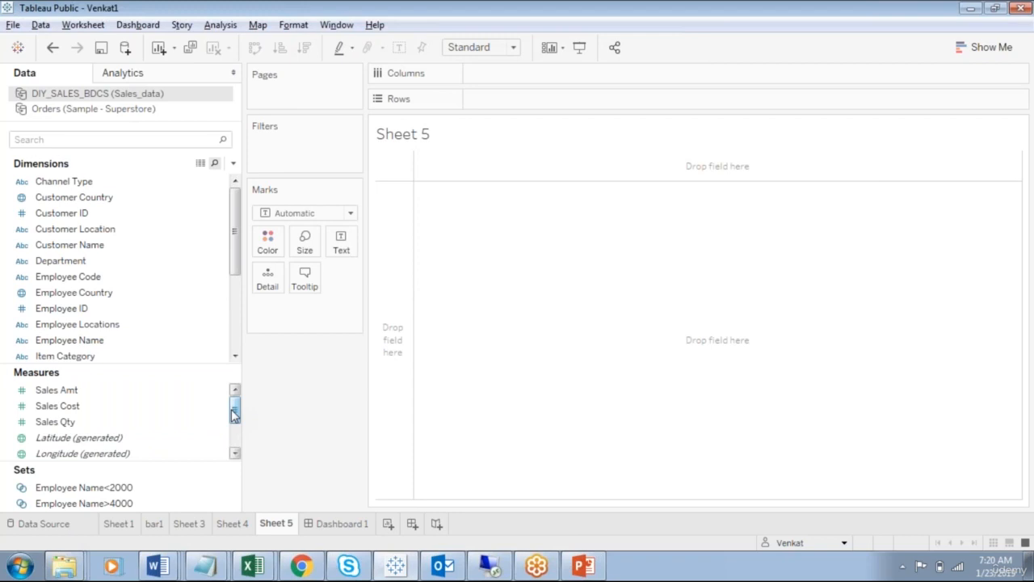
# Step: Create a new calculated field named 'Employee Sales Band' from the Analysis menu
pyautogui.click(223, 29)
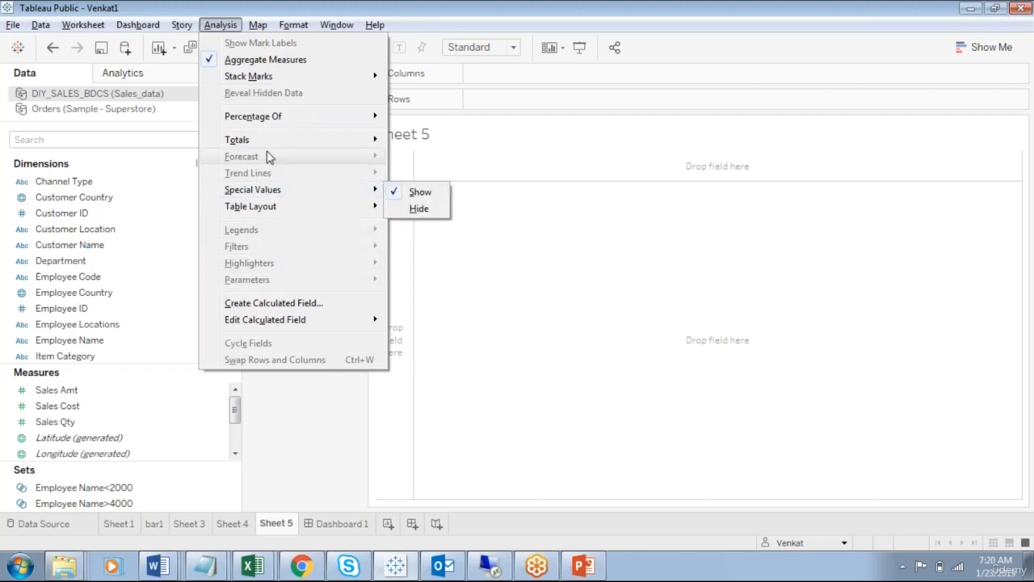
pyautogui.click(288, 306)
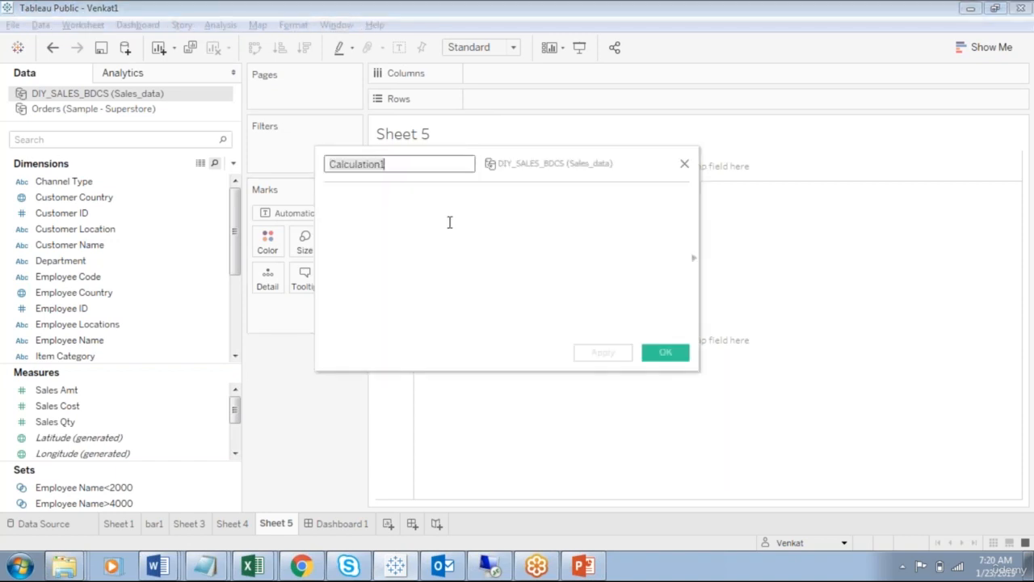
pyautogui.write('Employee')
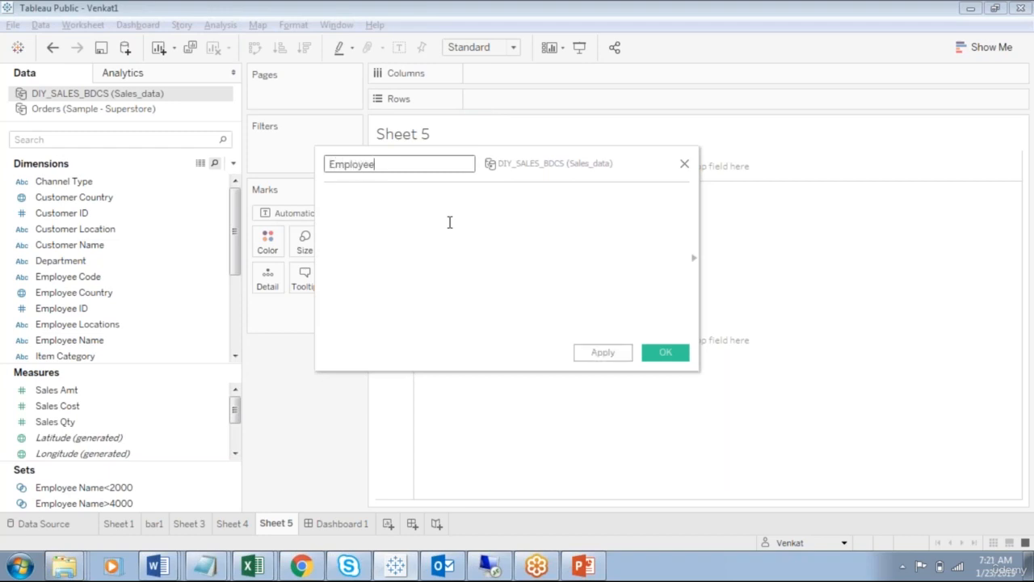
pyautogui.write(' Sale Band')
pyautogui.click(394, 170)
pyautogui.write('s')
# Step: Begin the formula with If [Employee Name<2000] THEN
pyautogui.click(497, 219)
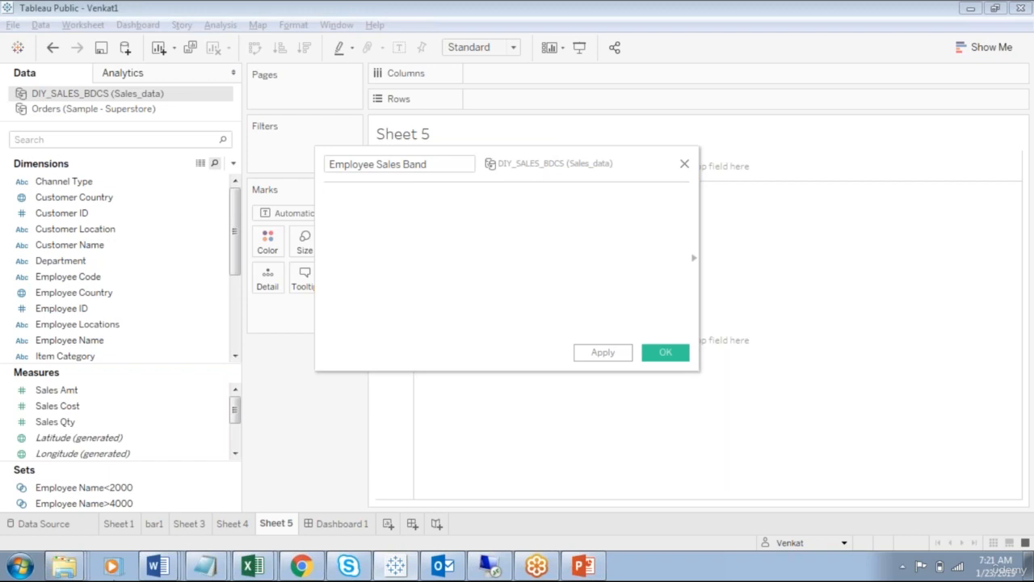
pyautogui.click(71, 489)
pyautogui.write('I')
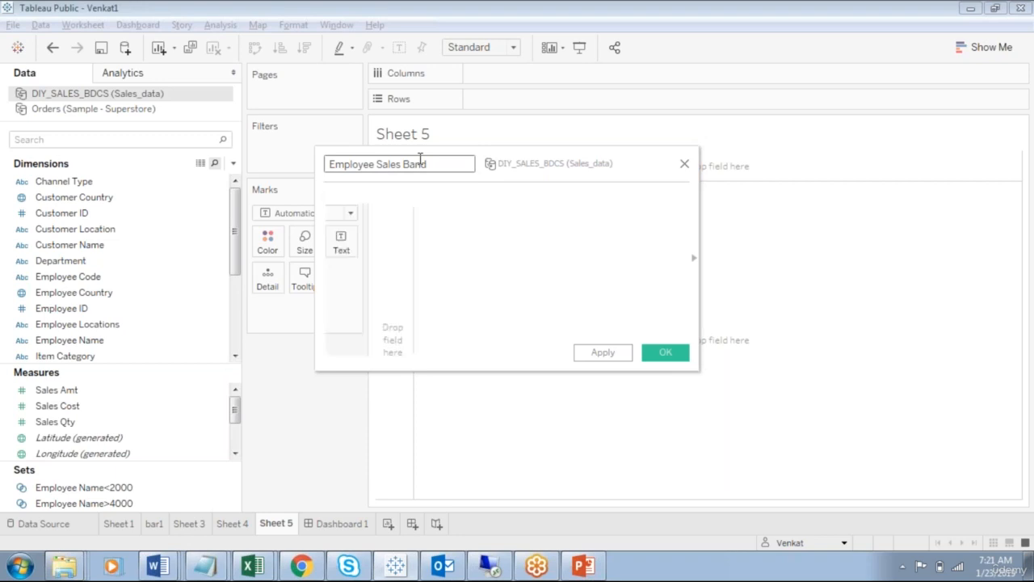
pyautogui.write('f')
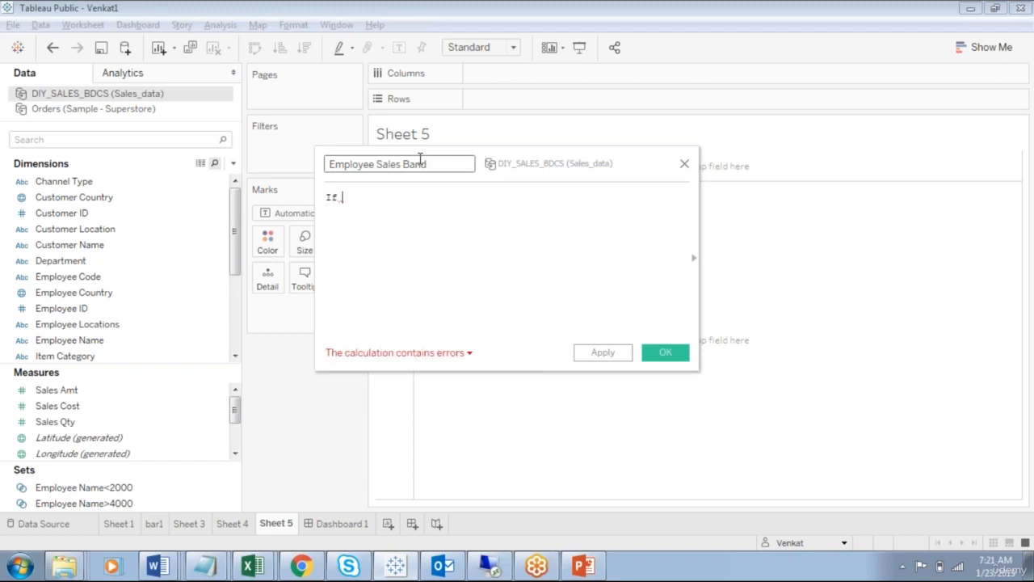
pyautogui.write(' E')
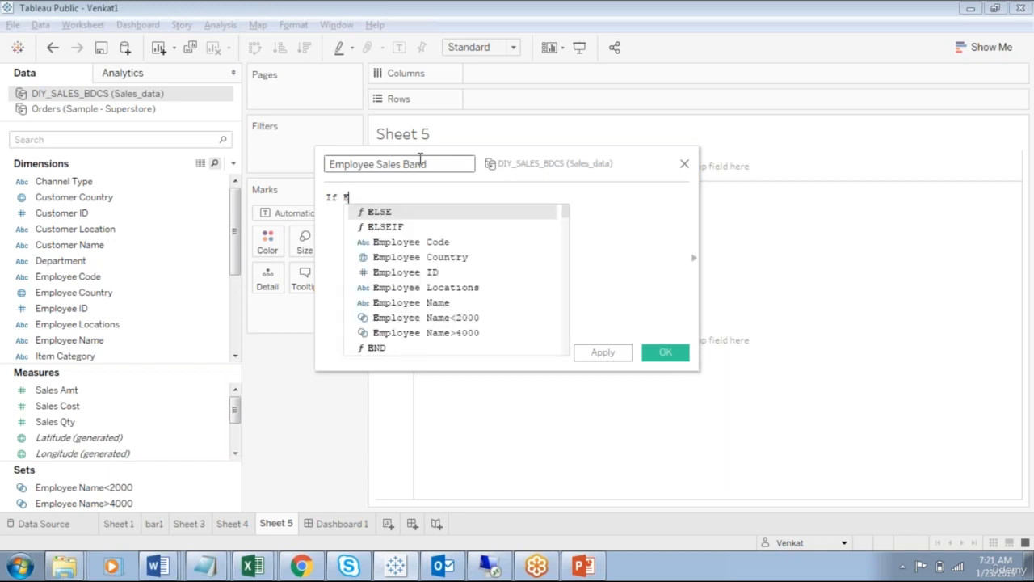
pyautogui.write('mployee')
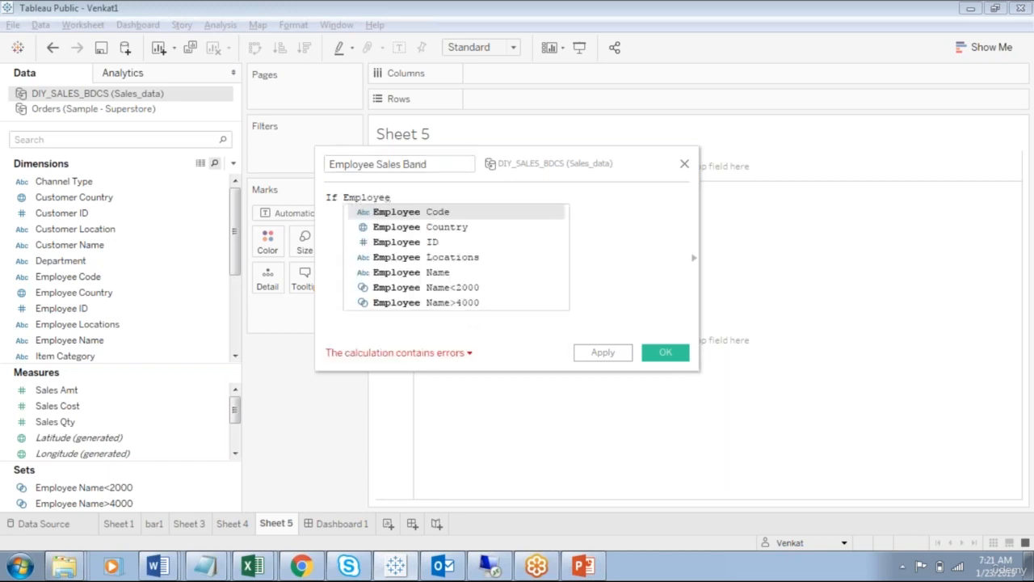
pyautogui.click(412, 273)
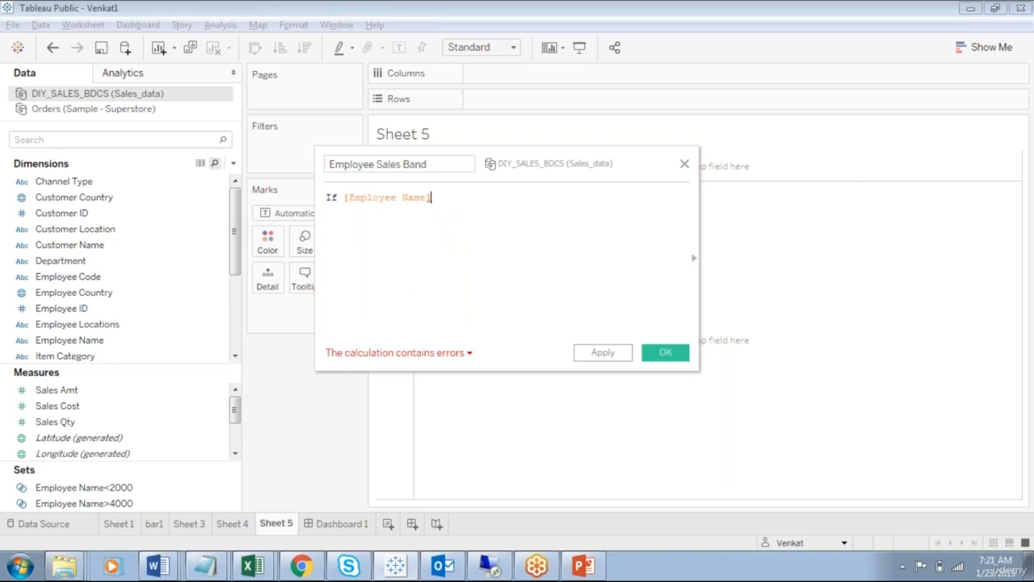
pyautogui.press('BackSpace')
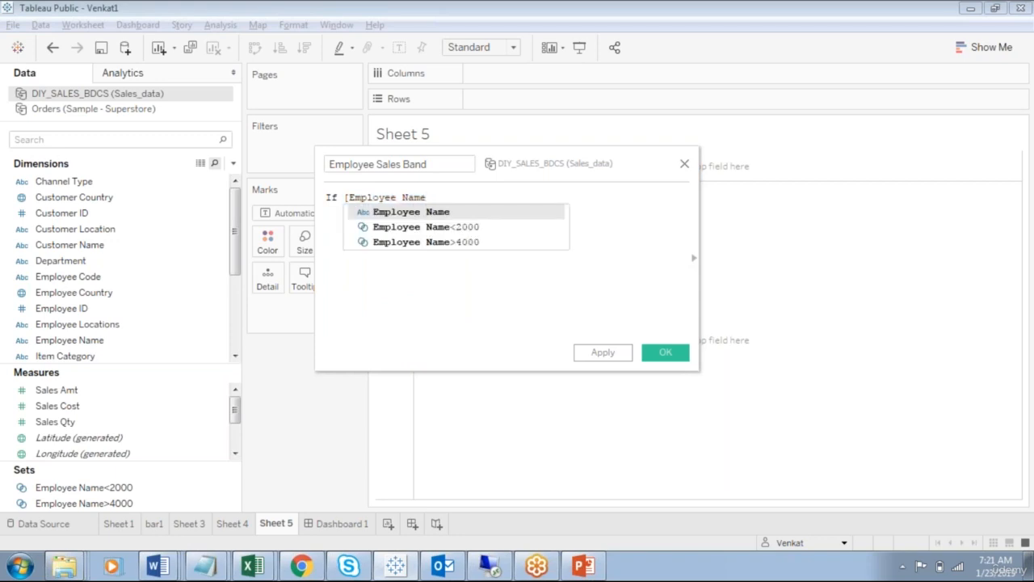
pyautogui.click(428, 228)
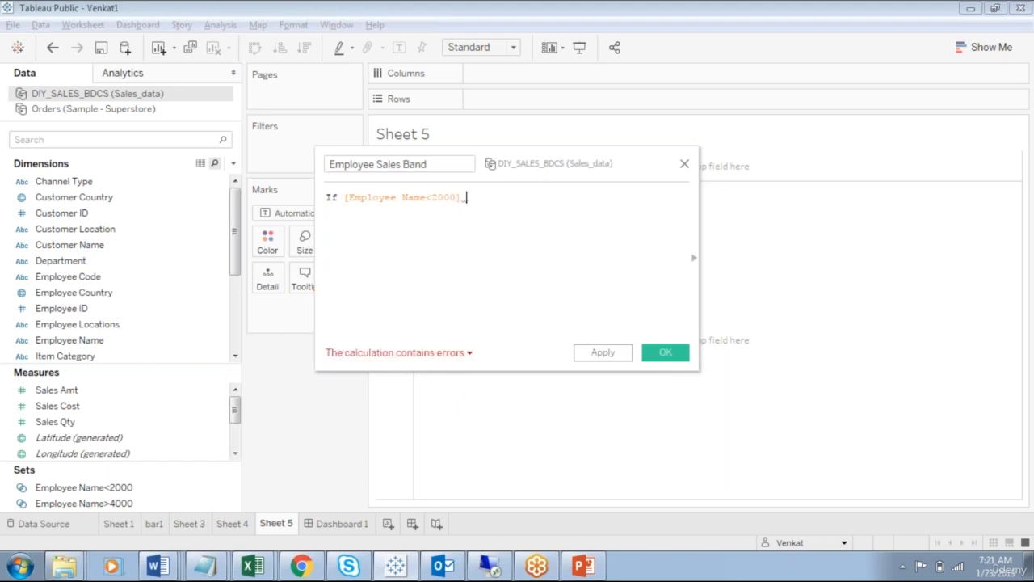
pyautogui.write('the')
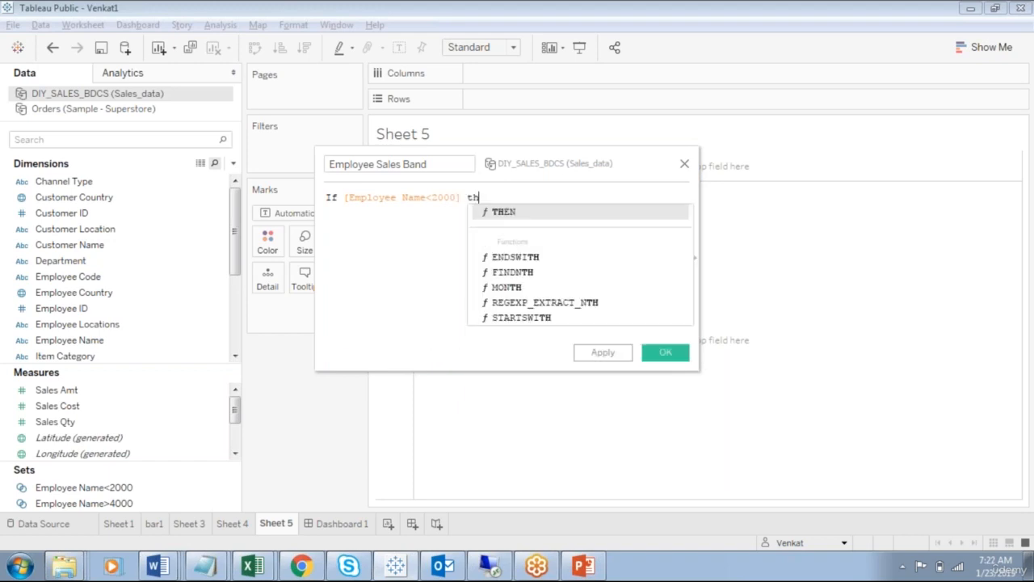
pyautogui.click(508, 214)
# Step: Add the result "Band <2000" followed by else
pyautogui.write('""')
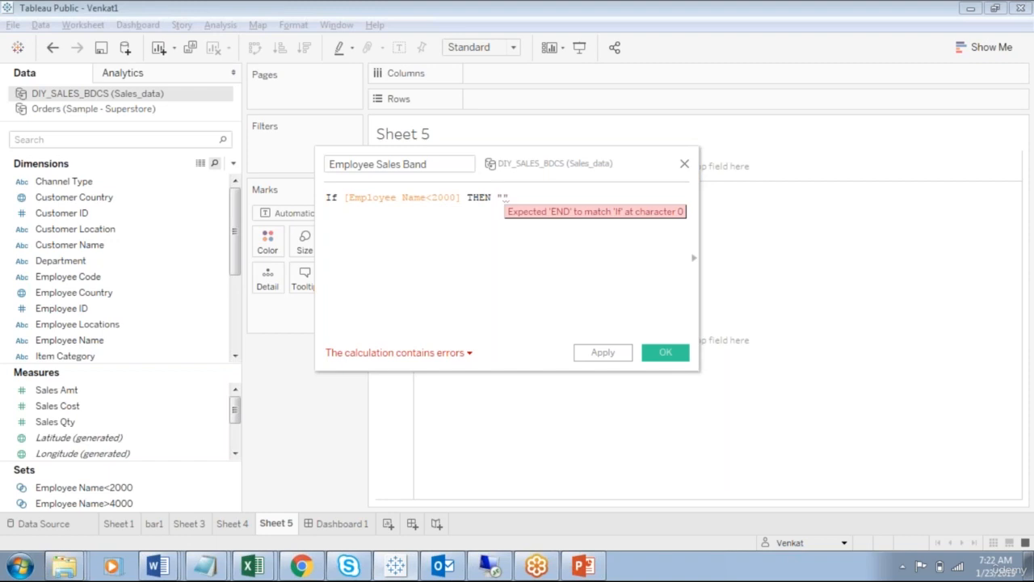
pyautogui.write('Ban')
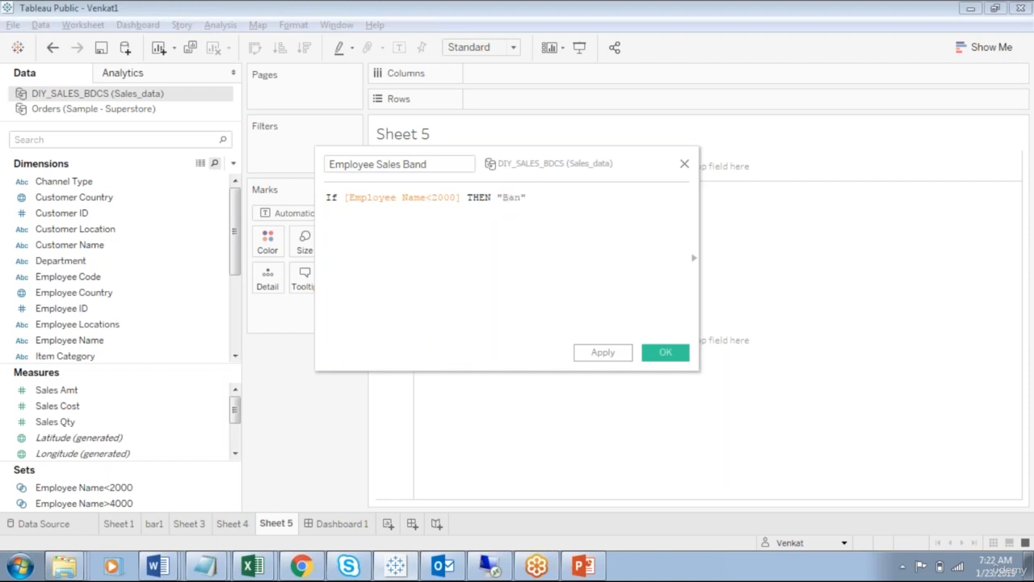
pyautogui.write('d')
pyautogui.press('BackSpace')
pyautogui.write('<')
pyautogui.press('BackSpace')
pyautogui.write('less')
pyautogui.press('BackSpace')
pyautogui.press('BackSpace')
pyautogui.press('BackSpace')
pyautogui.press('BackSpace')
pyautogui.press('BackSpace')
pyautogui.write('<')
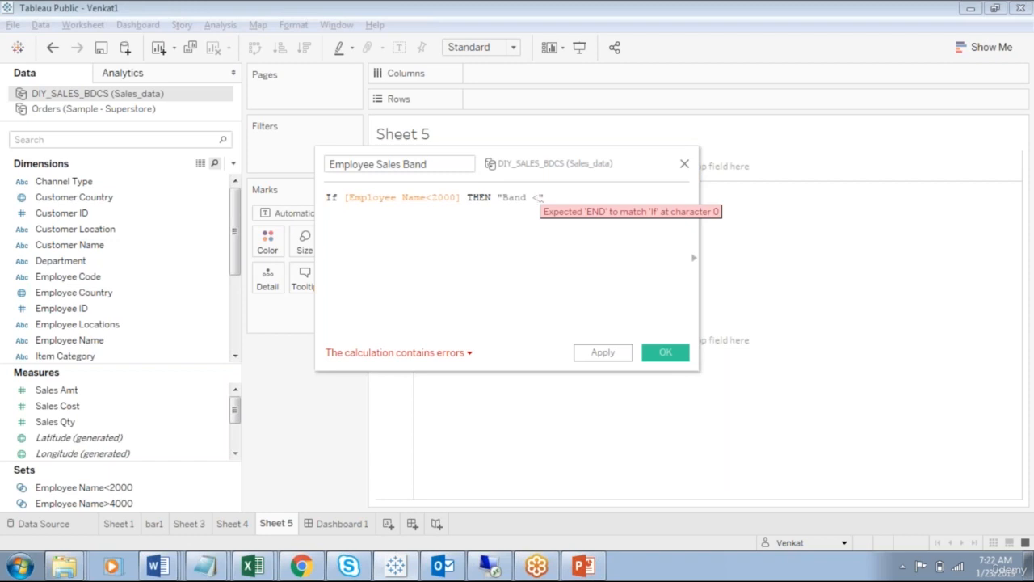
pyautogui.write('2000')
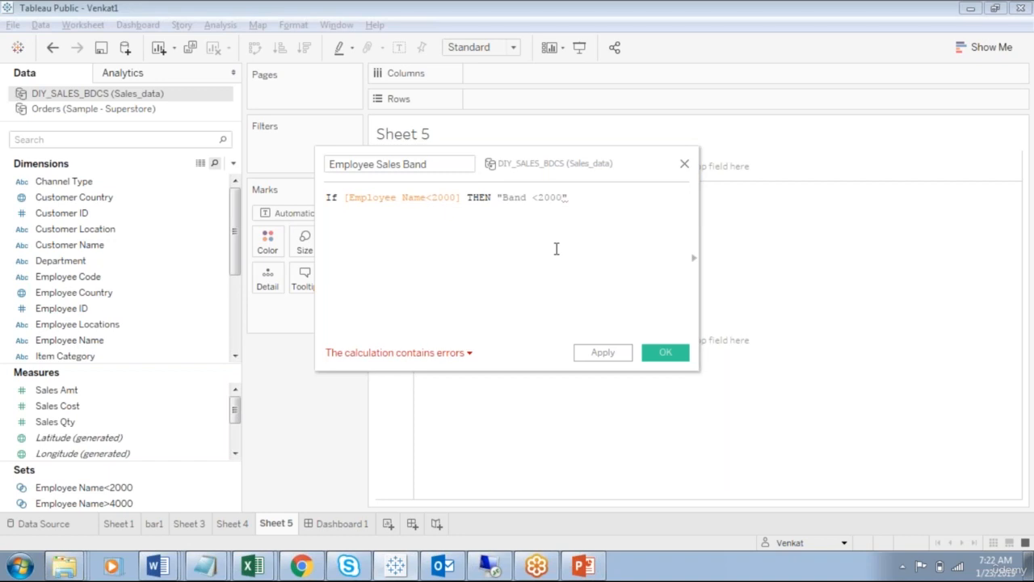
pyautogui.press('Right')
pyautogui.write('else')
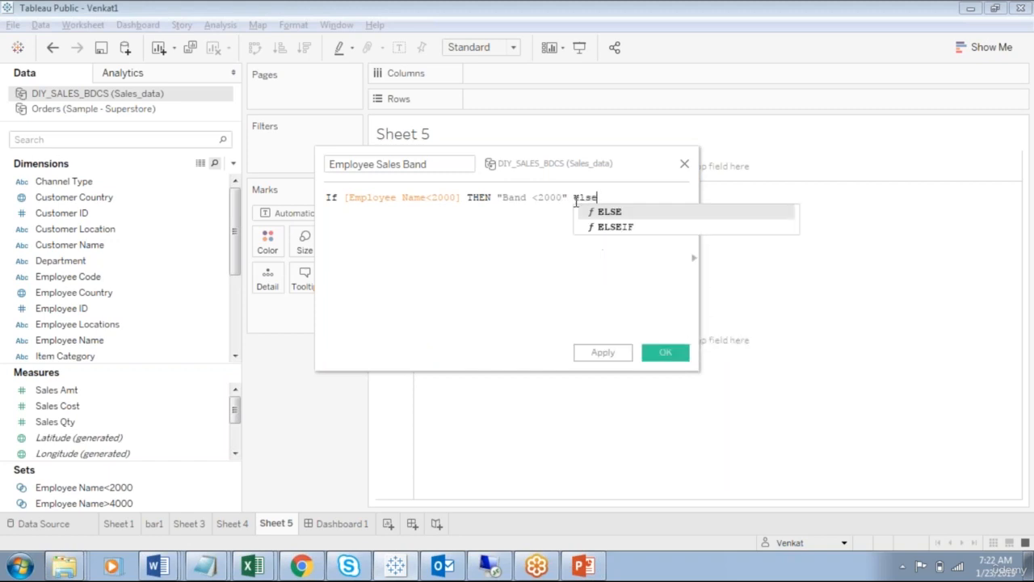
# Step: Insert ELSEIF and move it onto its own line after the Band <2000 clause
pyautogui.click(615, 226)
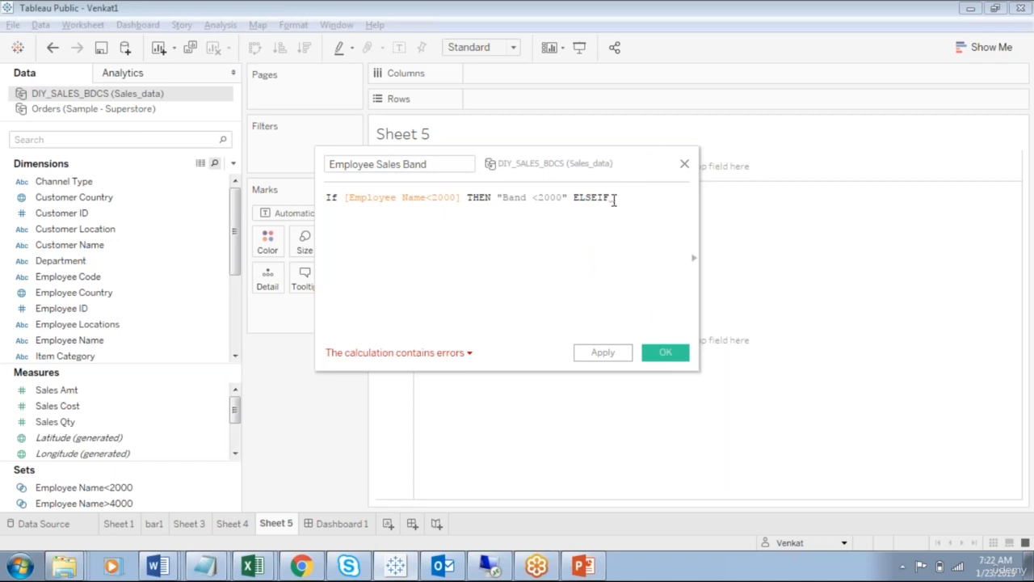
pyautogui.press('Left')
pyautogui.press('Left')
pyautogui.press('Left')
pyautogui.press('Left')
pyautogui.press('Left')
pyautogui.press('Left')
pyautogui.press('Return')
pyautogui.press('Right')
pyautogui.press('Right')
pyautogui.press('Right')
pyautogui.press('Right')
pyautogui.press('Right')
pyautogui.press('Right')
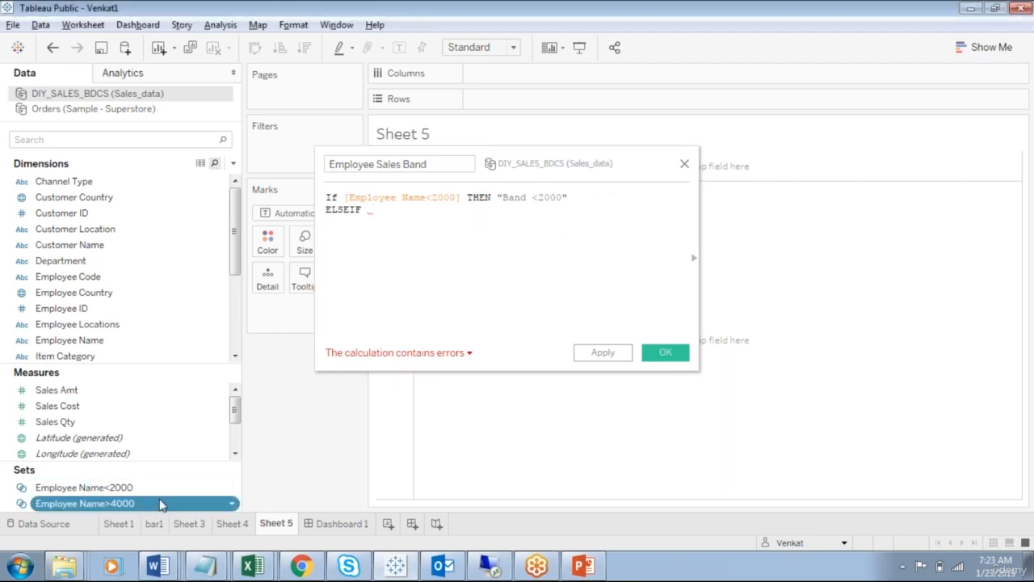
# Step: Drag the Employee Name>4000 set into the formula, then delete the misplaced reference
pyautogui.moveTo(155, 506); pyautogui.dragTo(489, 197)
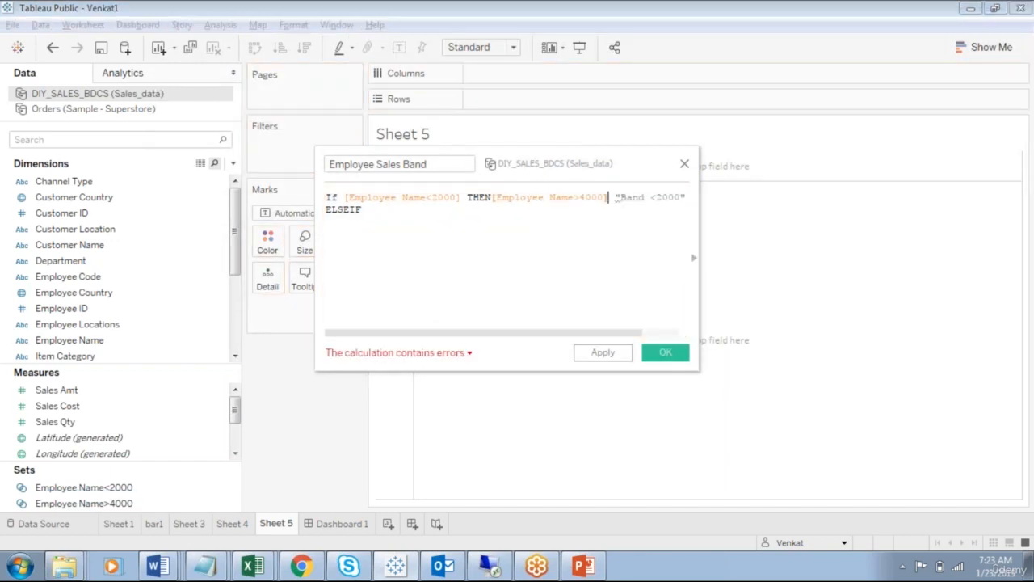
pyautogui.press('BackSpace')
pyautogui.press('BackSpace')
pyautogui.press('BackSpace')
pyautogui.press('BackSpace')
pyautogui.press('BackSpace')
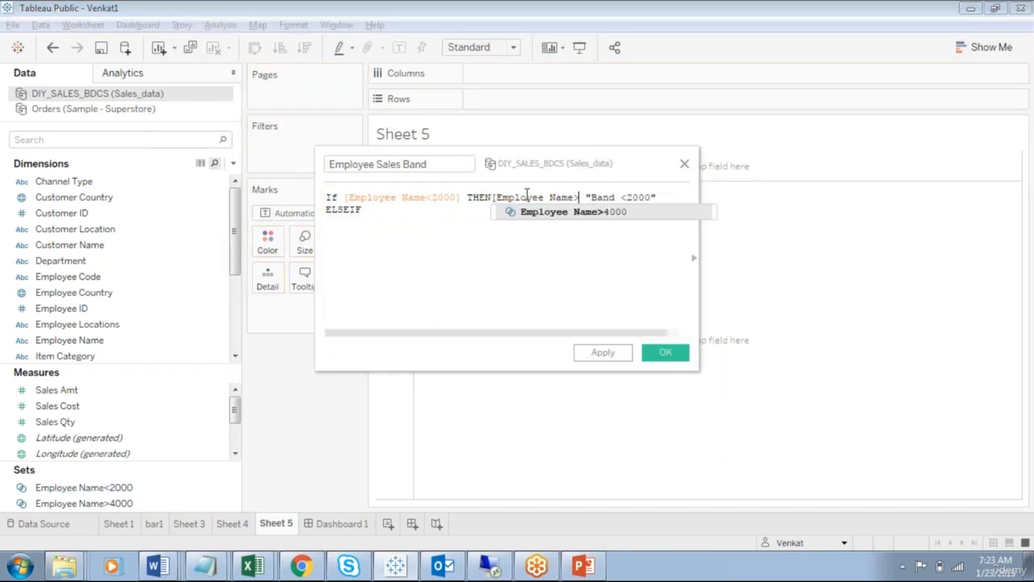
pyautogui.press('BackSpace')
pyautogui.press('BackSpace')
pyautogui.press('BackSpace')
pyautogui.press('BackSpace')
pyautogui.press('BackSpace')
pyautogui.press('BackSpace')
pyautogui.press('BackSpace')
pyautogui.press('BackSpace')
pyautogui.press('BackSpace')
pyautogui.press('BackSpace')
pyautogui.press('BackSpace')
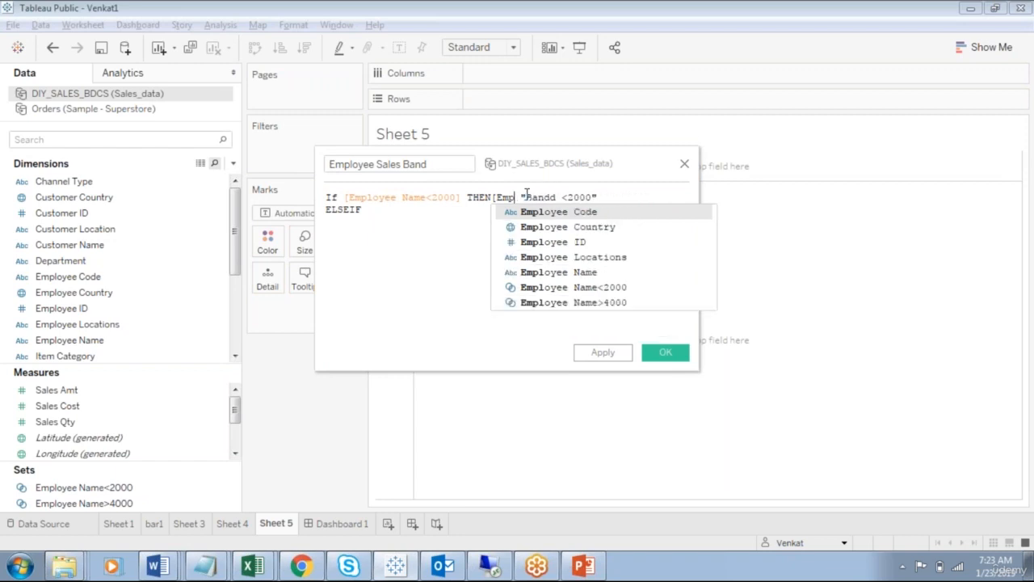
pyautogui.press('BackSpace')
pyautogui.press('BackSpace')
pyautogui.press('BackSpace')
pyautogui.press('BackSpace')
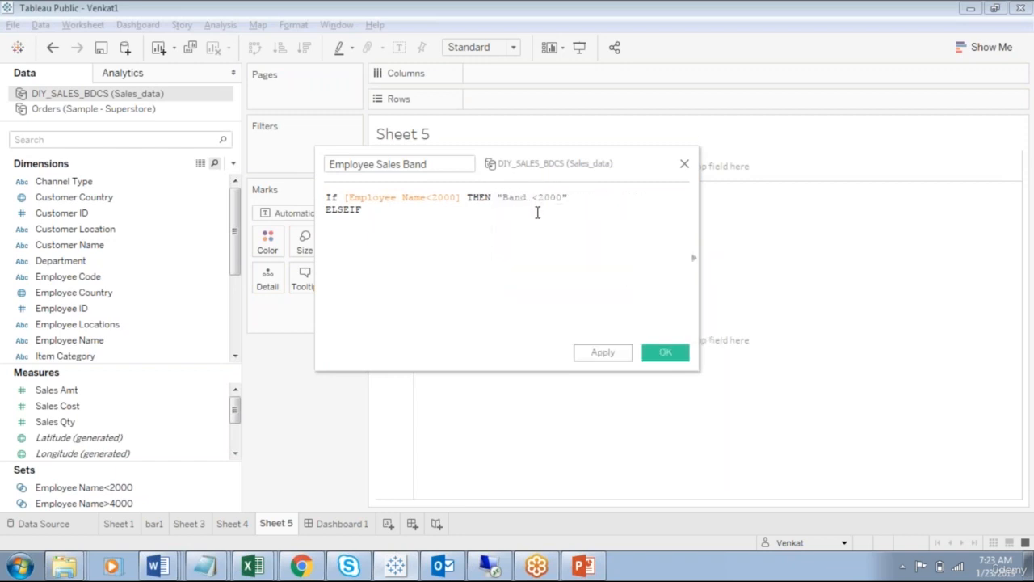
pyautogui.click(439, 209)
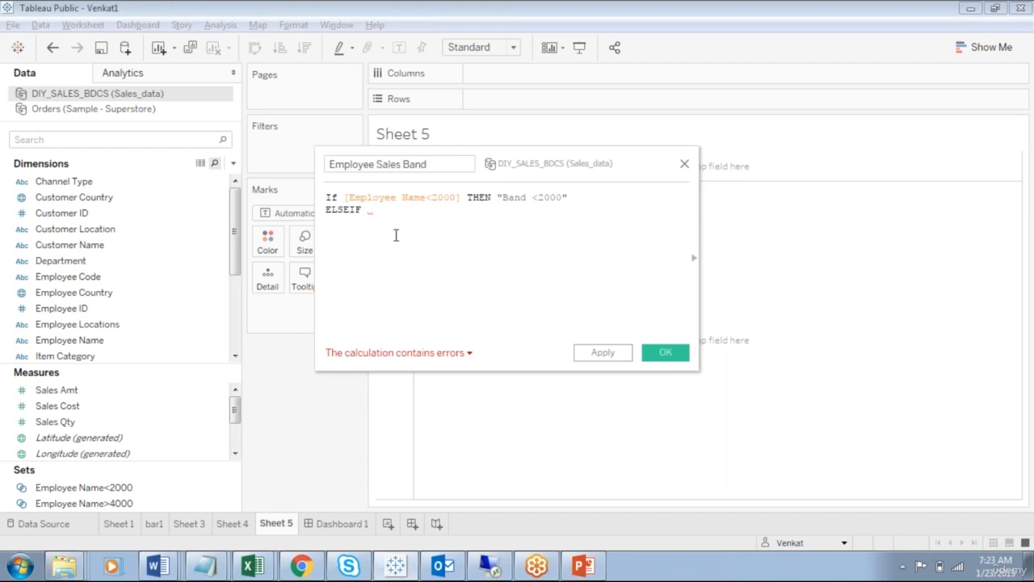
pyautogui.write('e')
pyautogui.press('BackSpace')
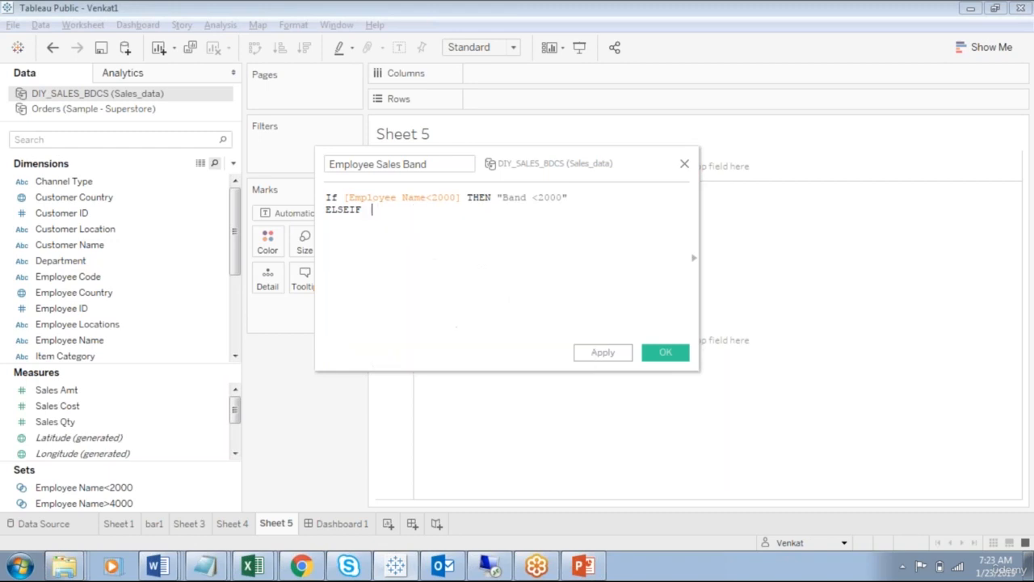
# Step: Add ELSEIF [Employee Name>4000] THEN "Band >4000" to the Employee Sales Band formula
pyautogui.write('em')
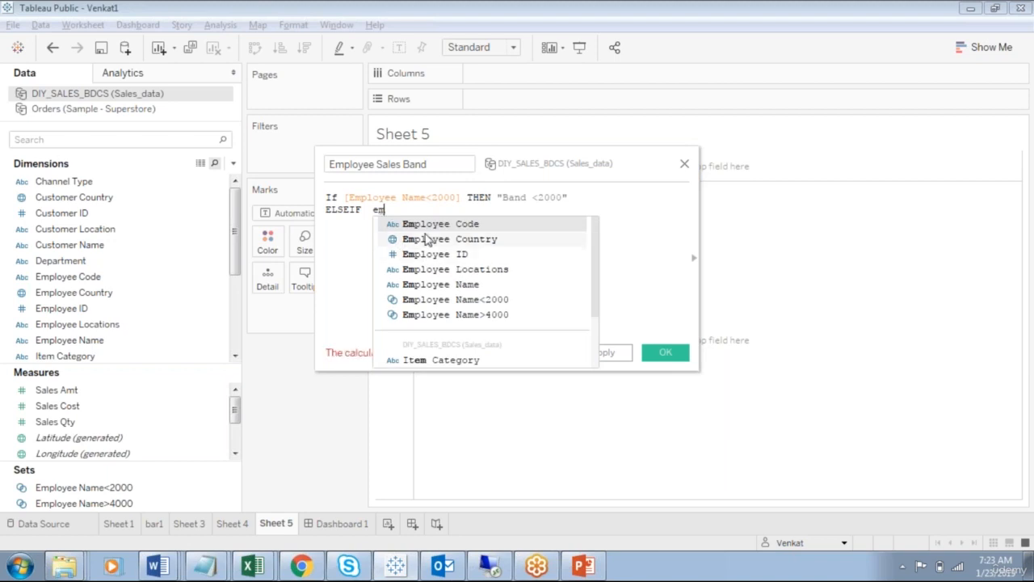
pyautogui.write('pl')
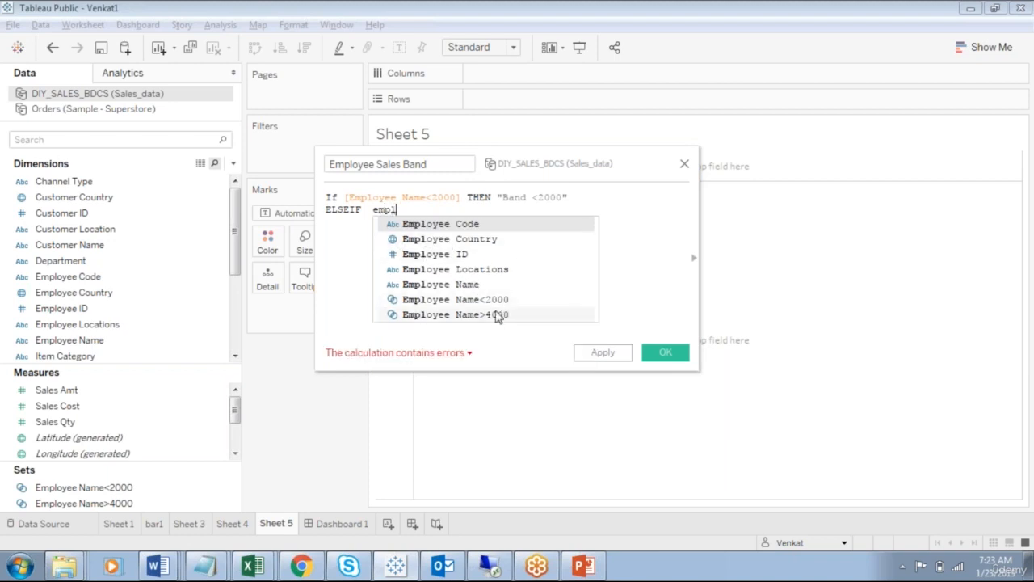
pyautogui.doubleClick(501, 315)
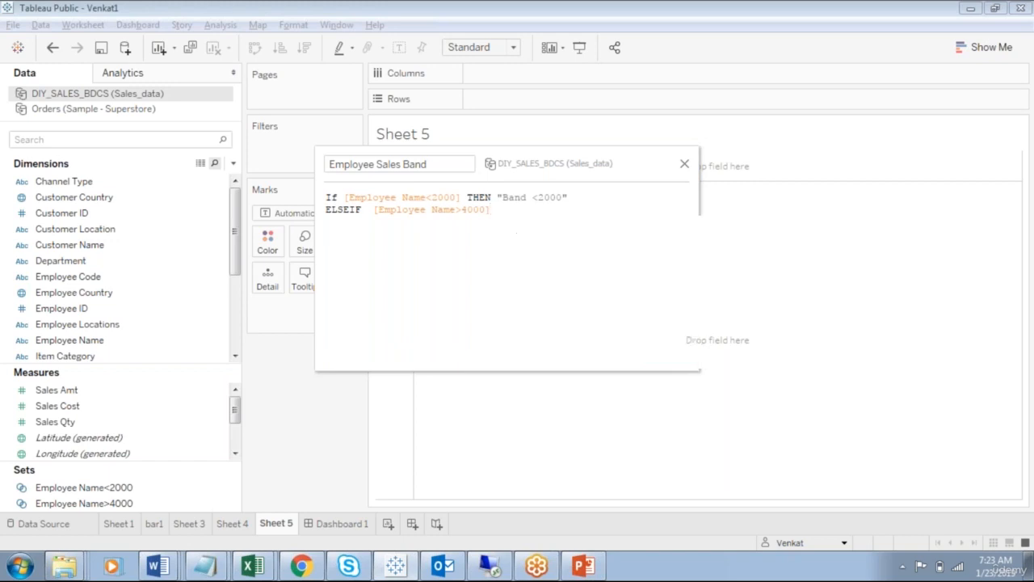
pyautogui.write('T')
pyautogui.doubleClick(535, 239)
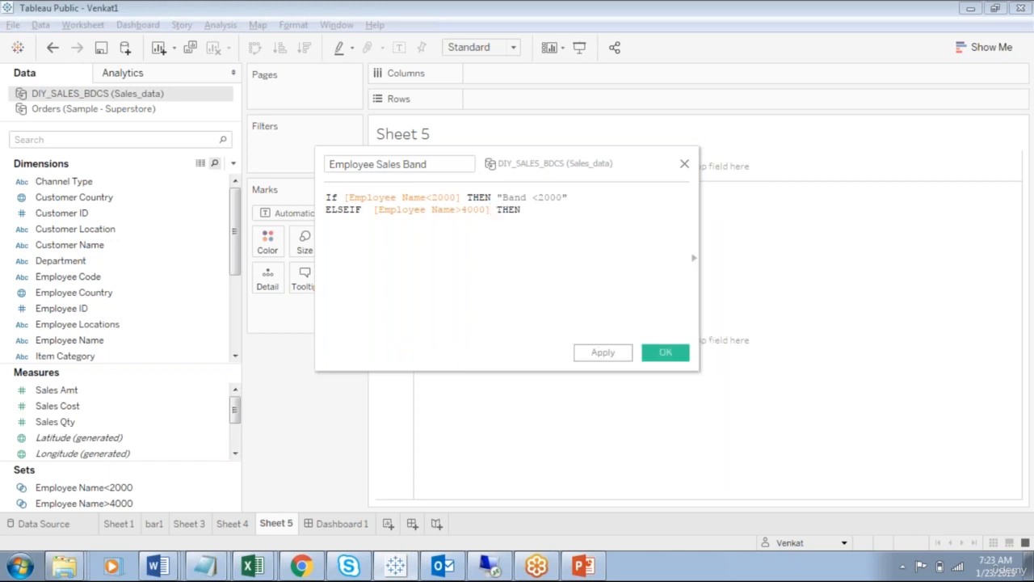
pyautogui.write('"')
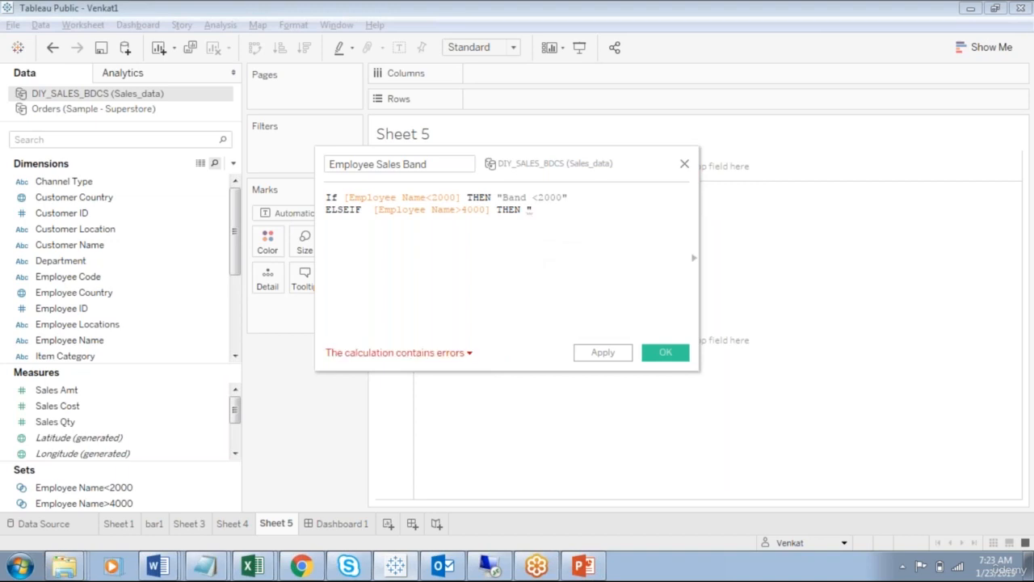
pyautogui.write('Band ')
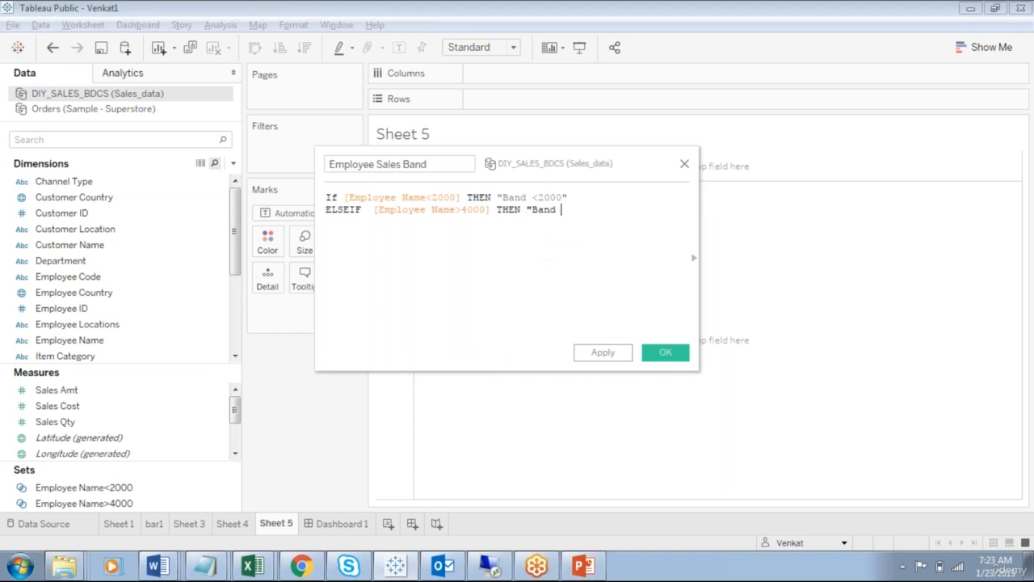
pyautogui.write('>4000"')
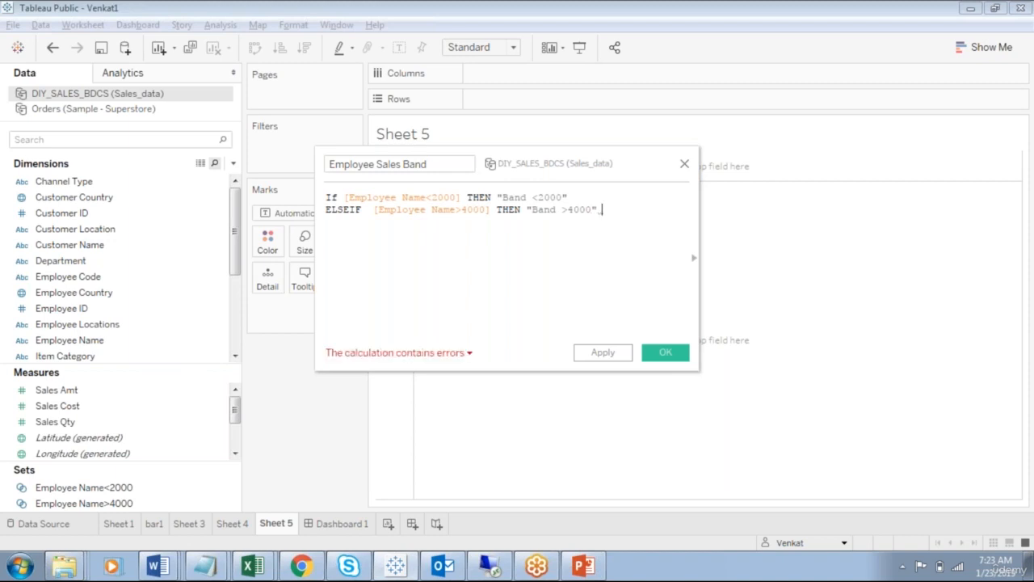
# Step: End the formula with ELSE "Band 2000 to 4000" and END on new lines, then apply it
pyautogui.press('Return')
pyautogui.write('ELSE ')
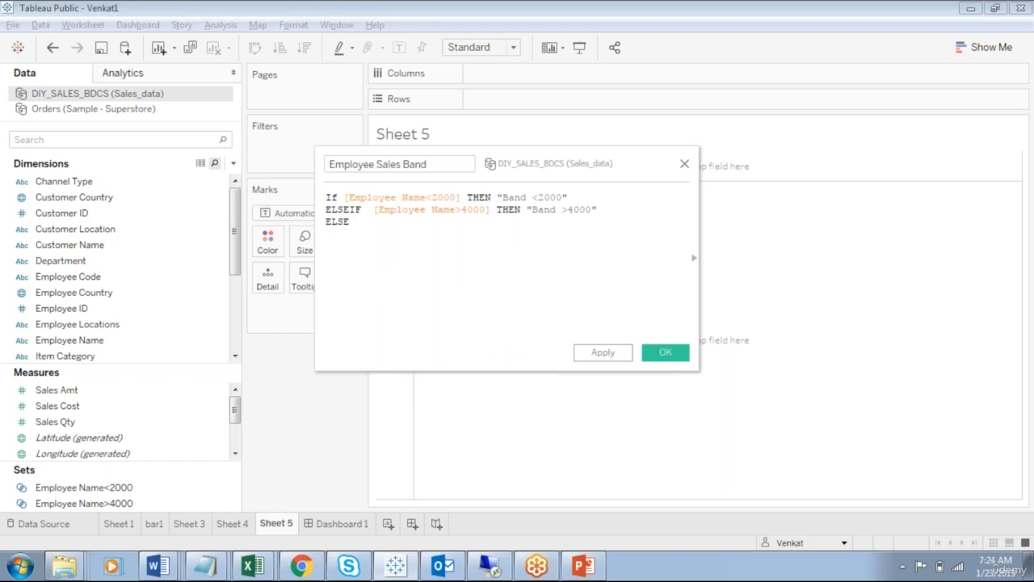
pyautogui.write('""')
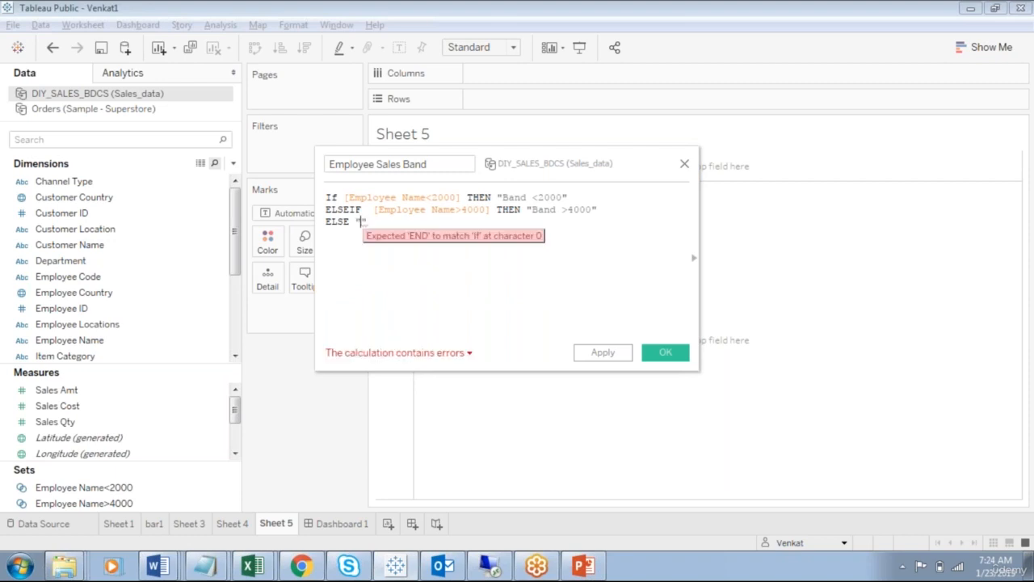
pyautogui.write('Band')
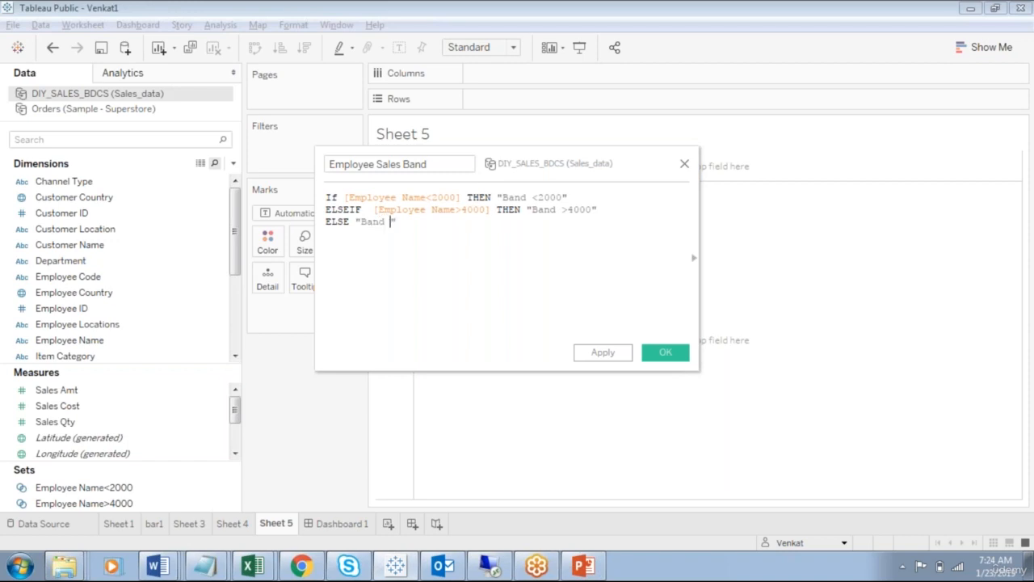
pyautogui.write(' 2000 to 4000')
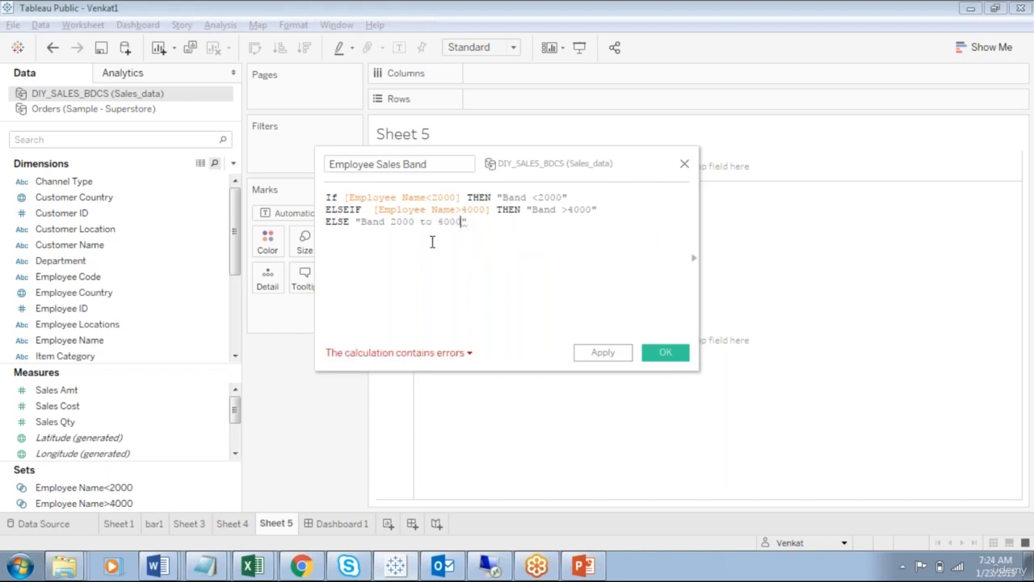
pyautogui.press('Right')
pyautogui.press('Return')
pyautogui.write('end')
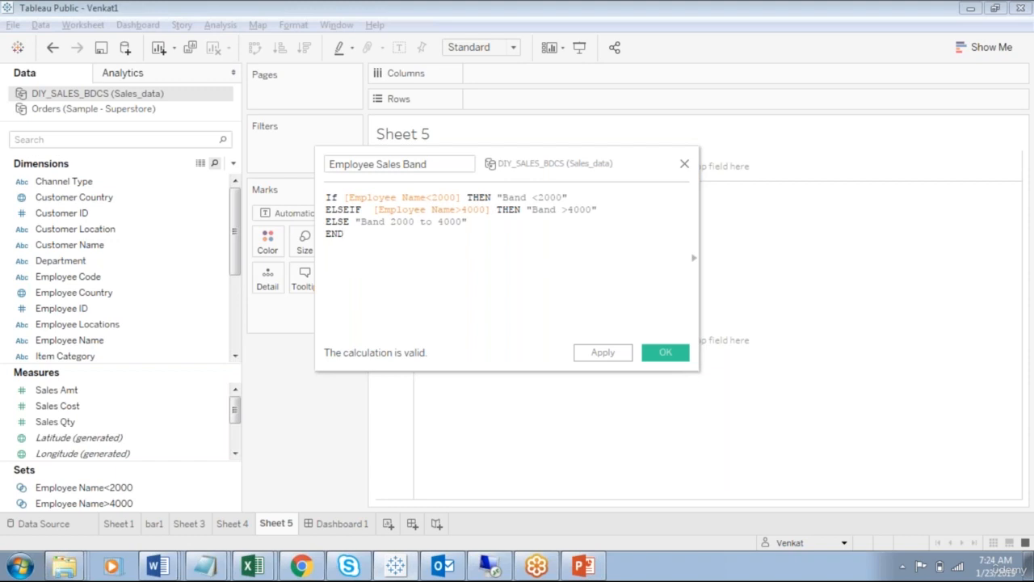
pyautogui.click(612, 355)
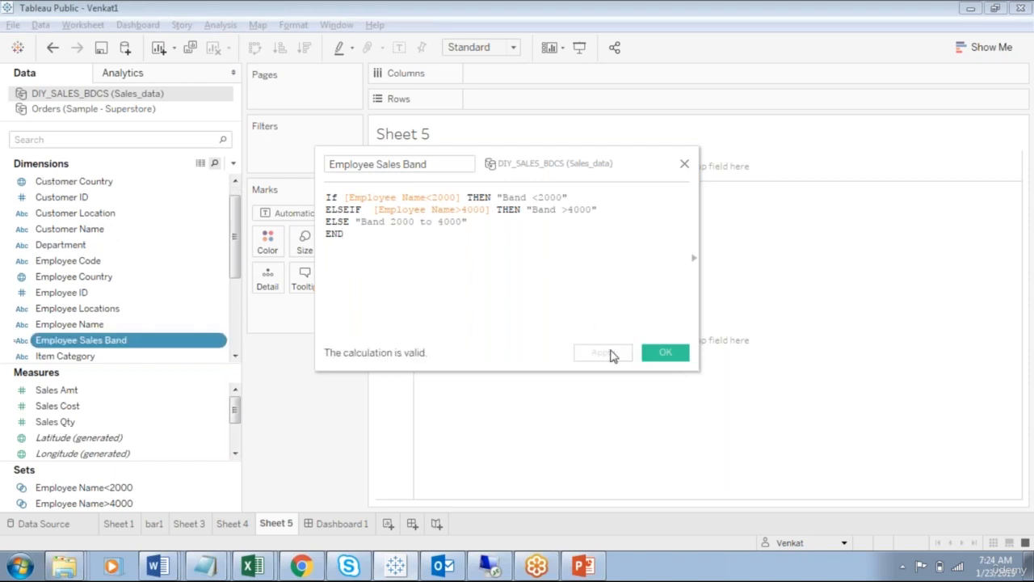
# Step: Confirm the calculation, check Employee Sales Band's three values on Rows, then put Customer Name there instead
pyautogui.click(675, 356)
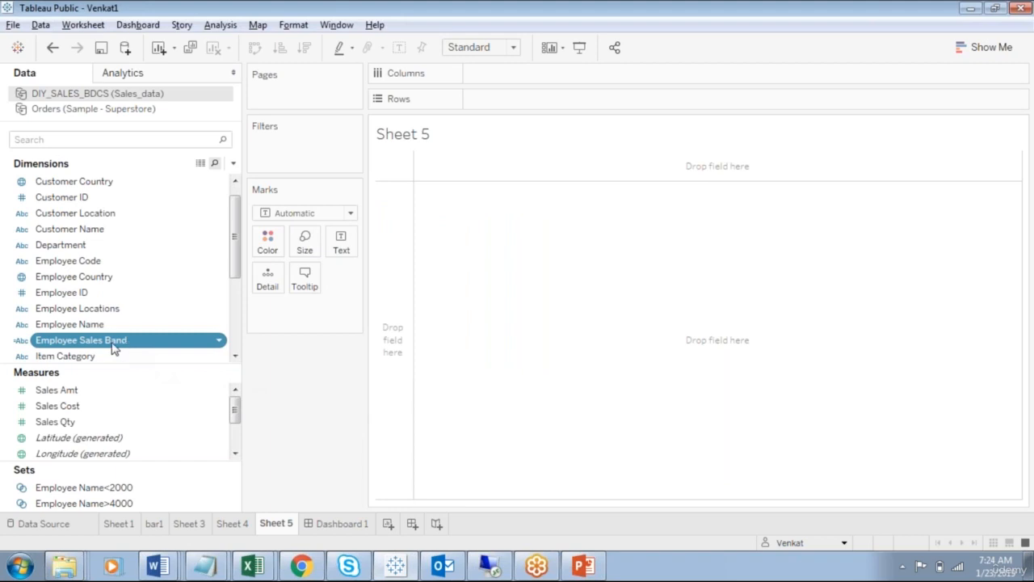
pyautogui.moveTo(125, 336); pyautogui.dragTo(541, 102)
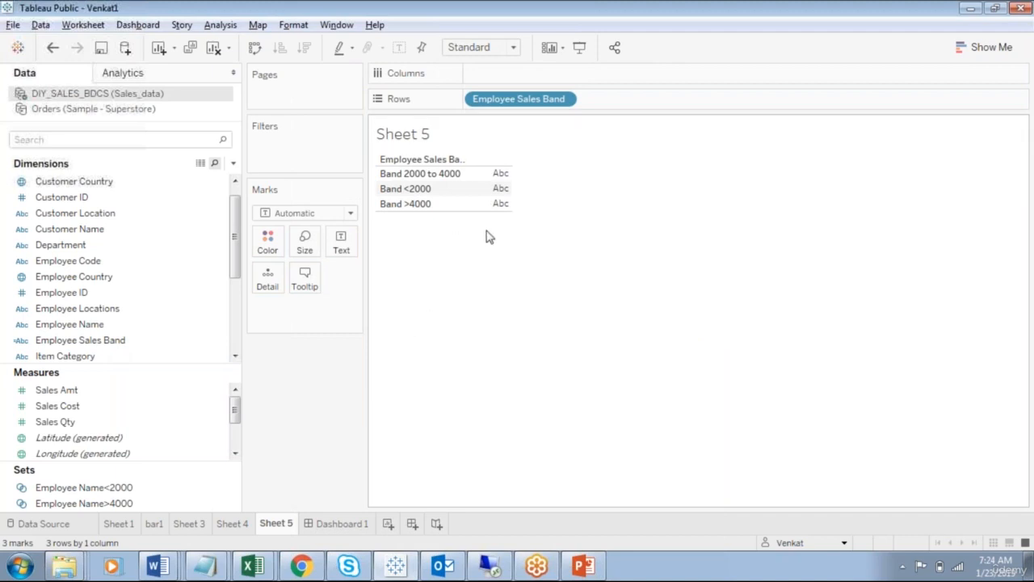
pyautogui.moveTo(511, 104); pyautogui.dragTo(97, 324)
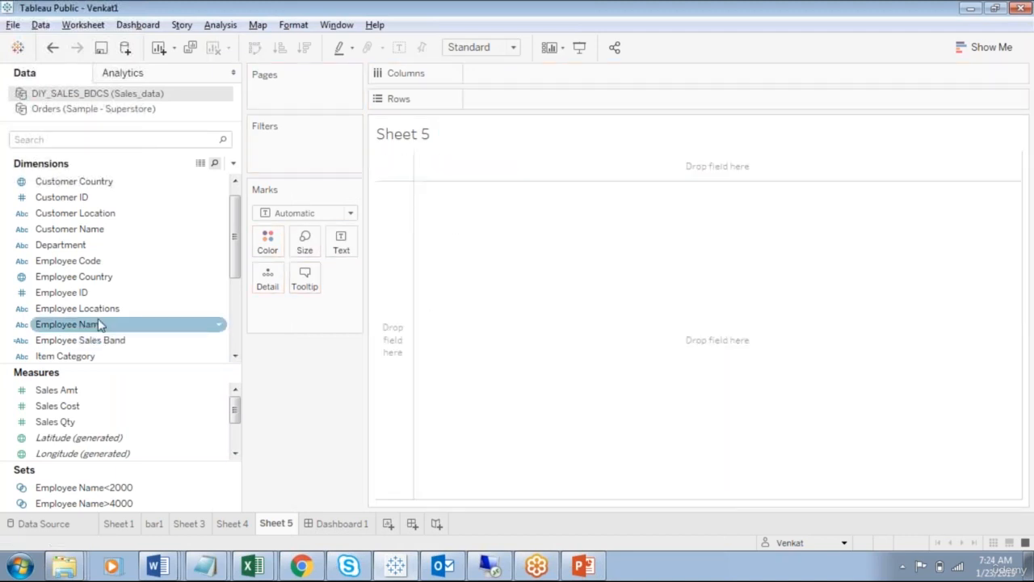
pyautogui.moveTo(91, 231); pyautogui.dragTo(485, 98)
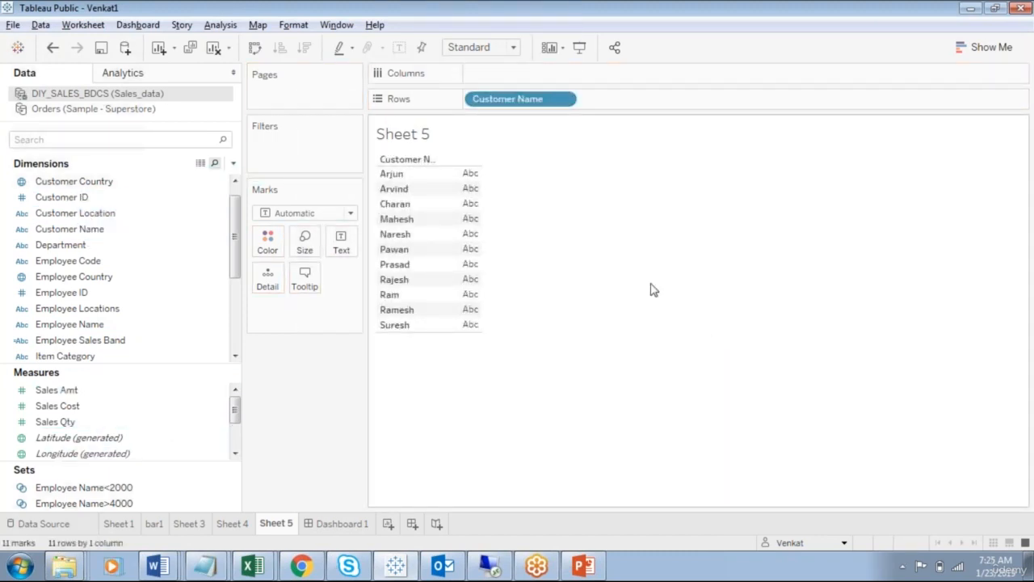
# Step: Replace Customer Name with Employee Name on the Rows shelf of Sheet 5
pyautogui.click(129, 199)
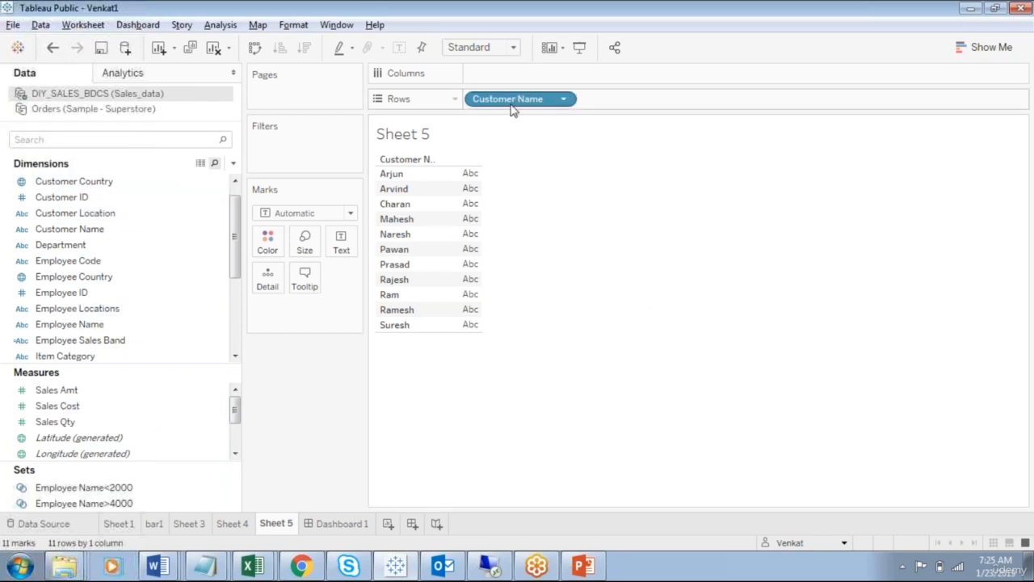
pyautogui.moveTo(513, 100); pyautogui.dragTo(129, 229)
pyautogui.moveTo(134, 324); pyautogui.dragTo(525, 104)
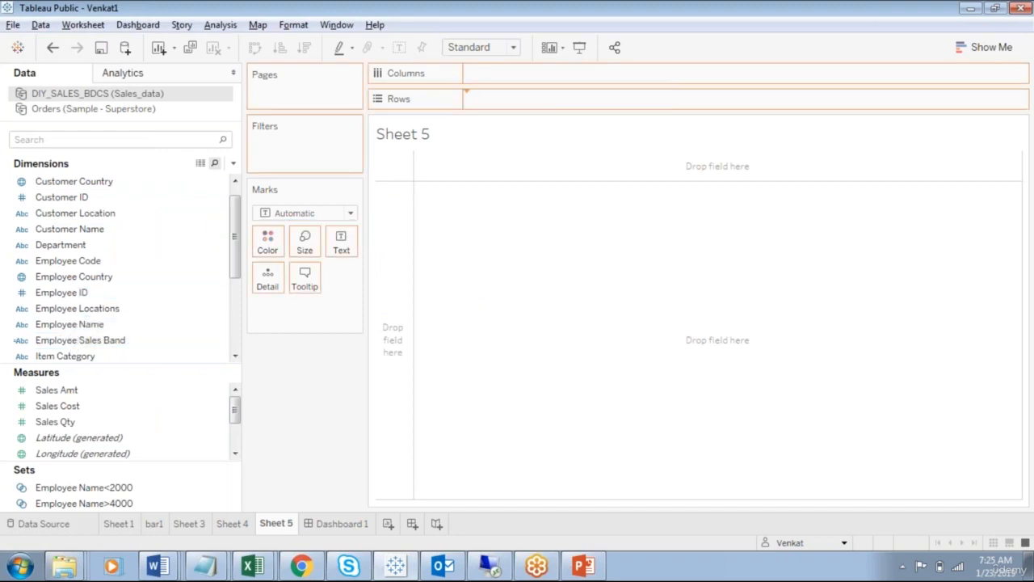
# Step: Add SUM(Sales Amt) and move it to Columns for horizontal sales bars per employee
pyautogui.click(100, 346)
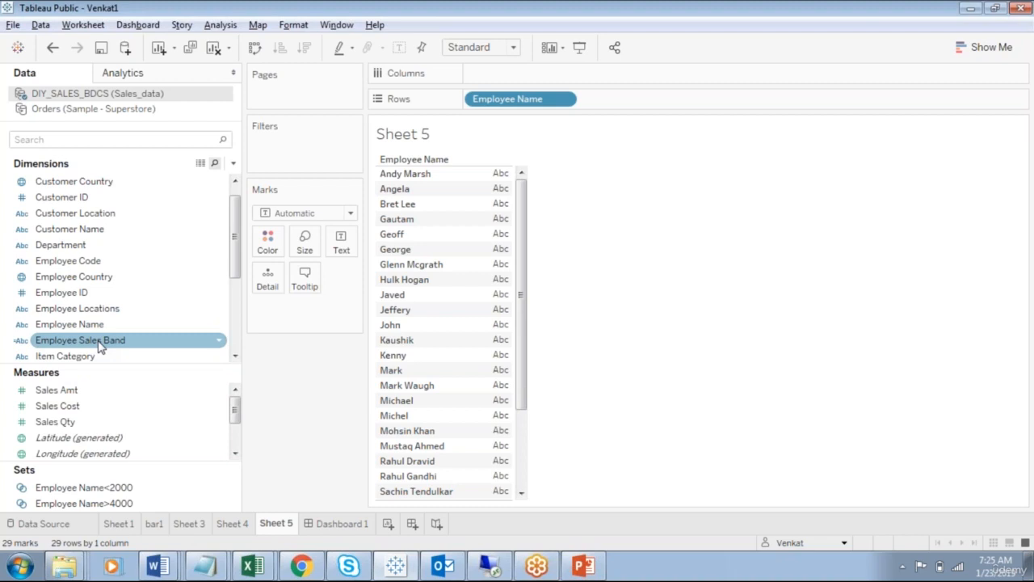
pyautogui.click(72, 422)
pyautogui.click(72, 407)
pyautogui.click(72, 390)
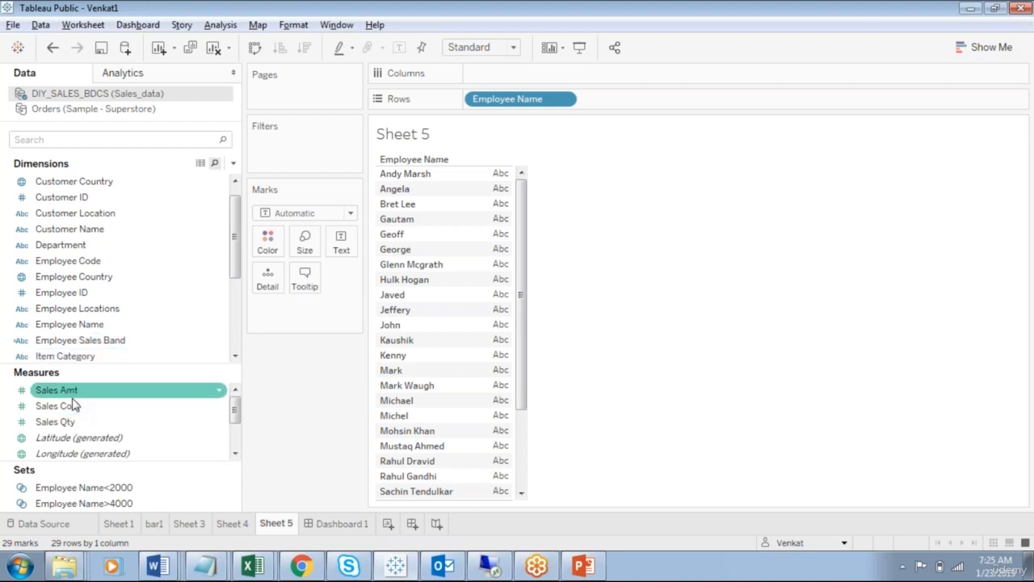
pyautogui.click(90, 408)
pyautogui.click(65, 381)
pyautogui.moveTo(67, 391); pyautogui.dragTo(630, 99)
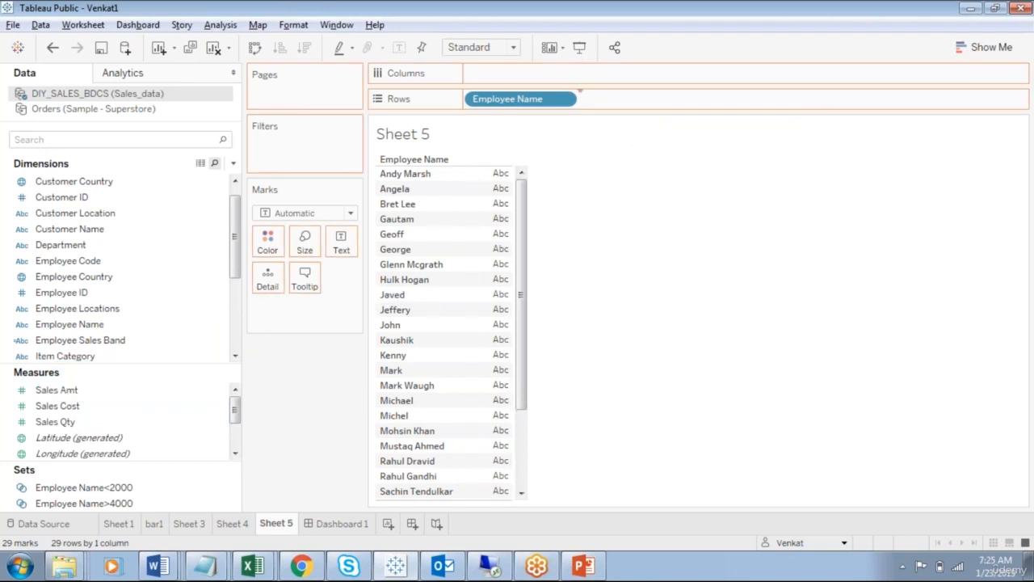
pyautogui.click(164, 407)
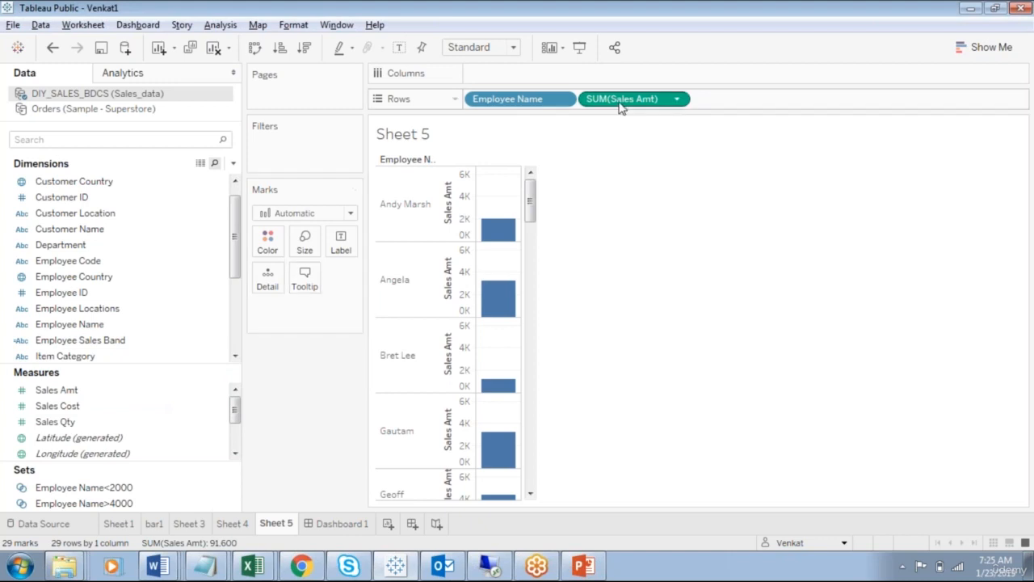
pyautogui.moveTo(619, 106); pyautogui.dragTo(476, 72)
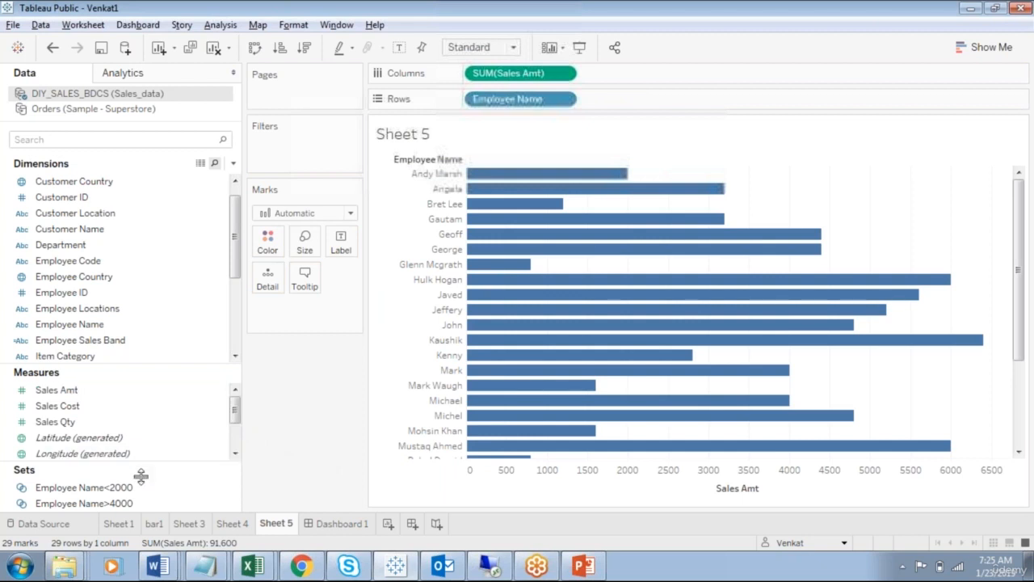
# Step: Put Employee Sales Band on Color, giving a <2000, 2000 to 4000, >4000 legend
pyautogui.moveTo(92, 340); pyautogui.dragTo(267, 240)
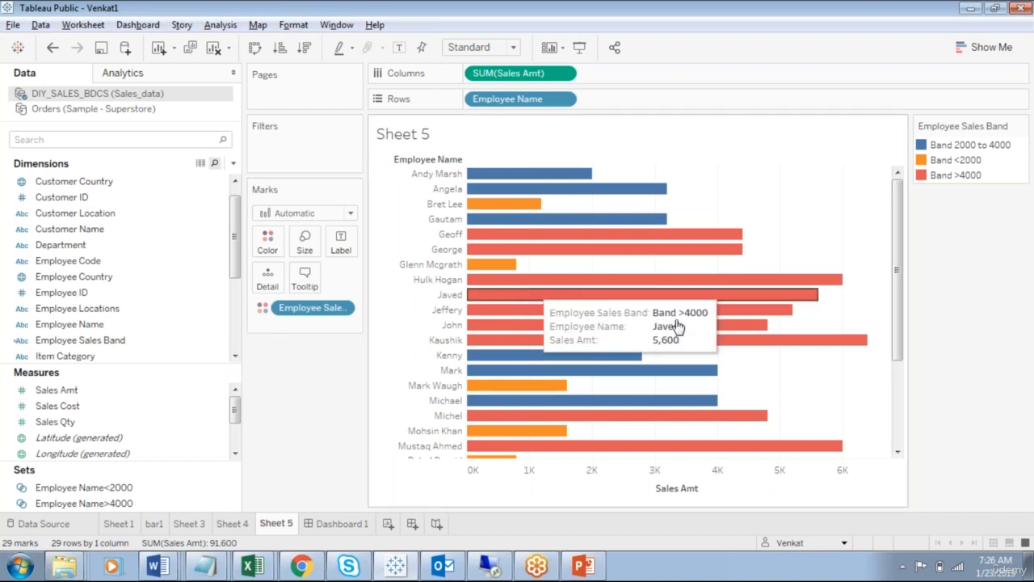
pyautogui.moveTo(899, 322); pyautogui.dragTo(903, 388)
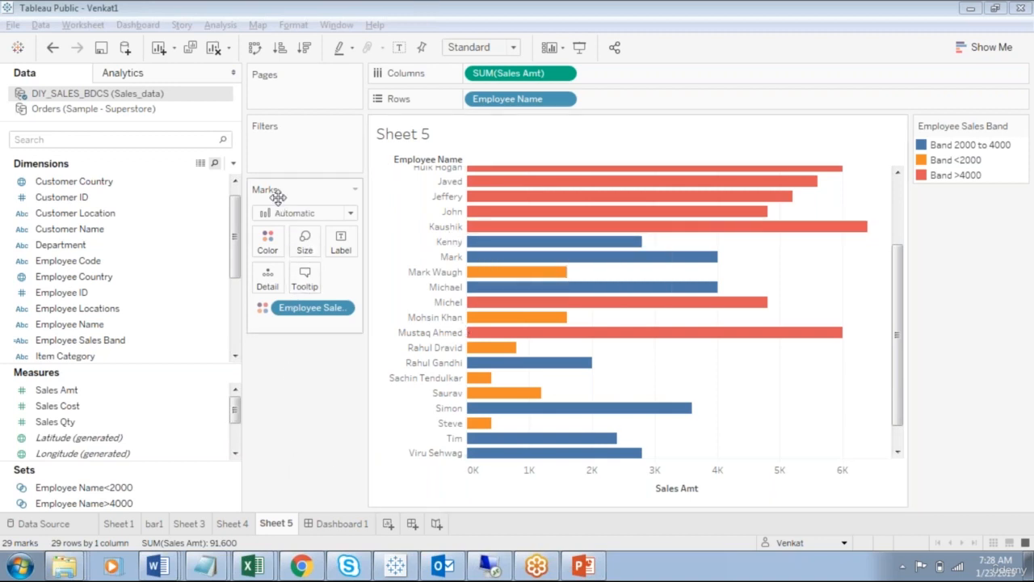
pyautogui.click(355, 189)
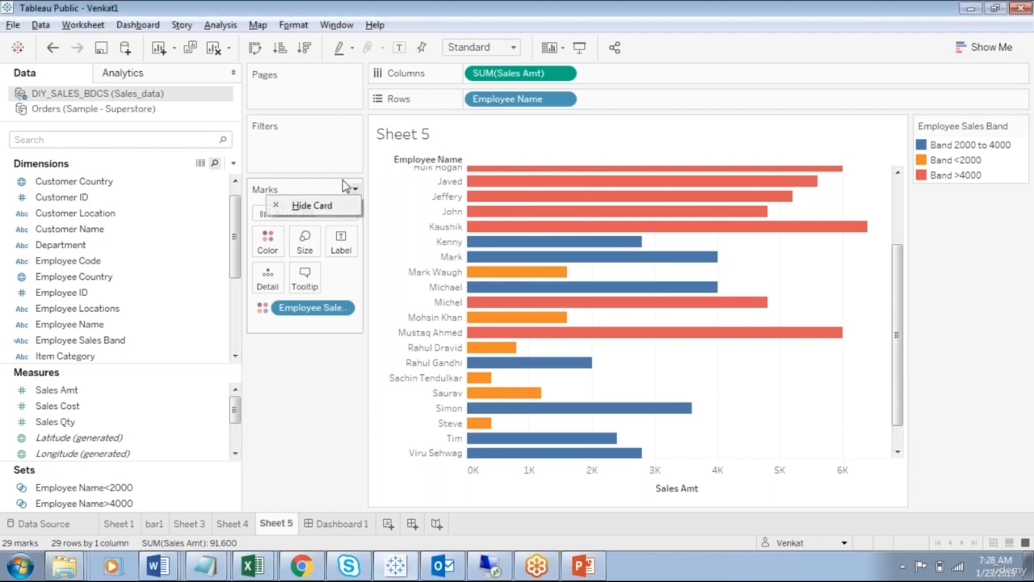
pyautogui.click(355, 192)
pyautogui.click(356, 194)
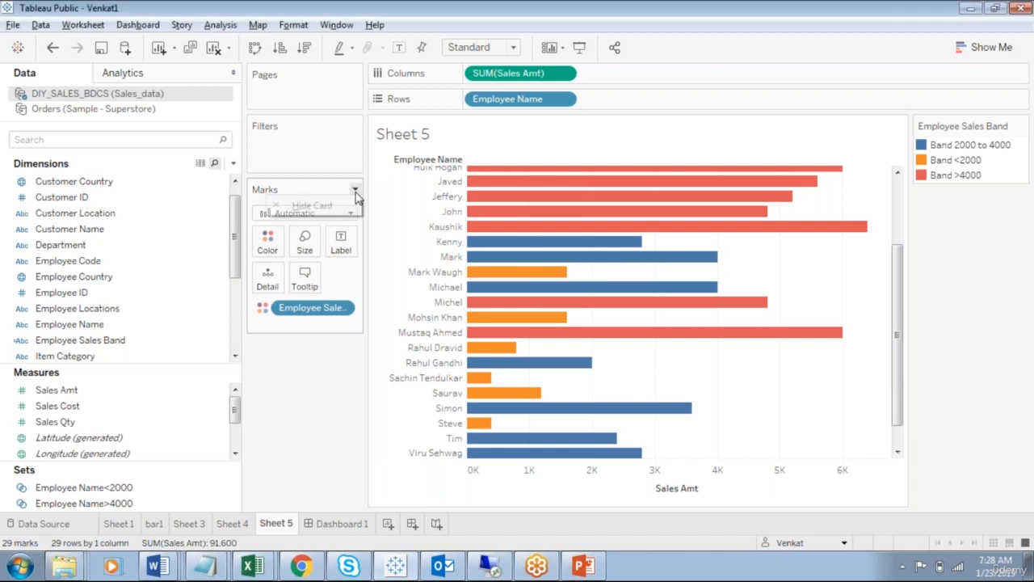
pyautogui.click(356, 194)
pyautogui.click(356, 194)
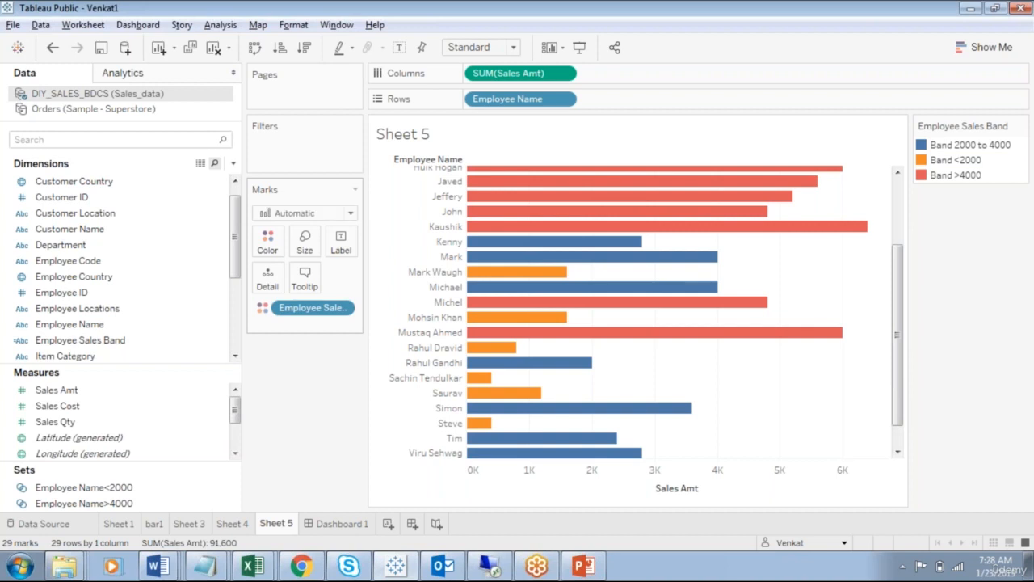
pyautogui.click(350, 213)
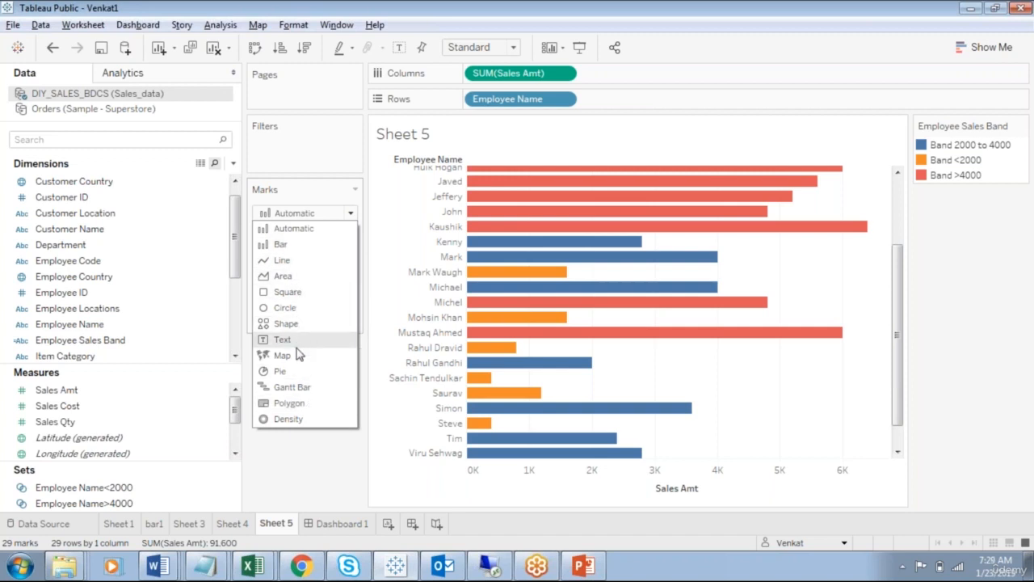
pyautogui.click(281, 245)
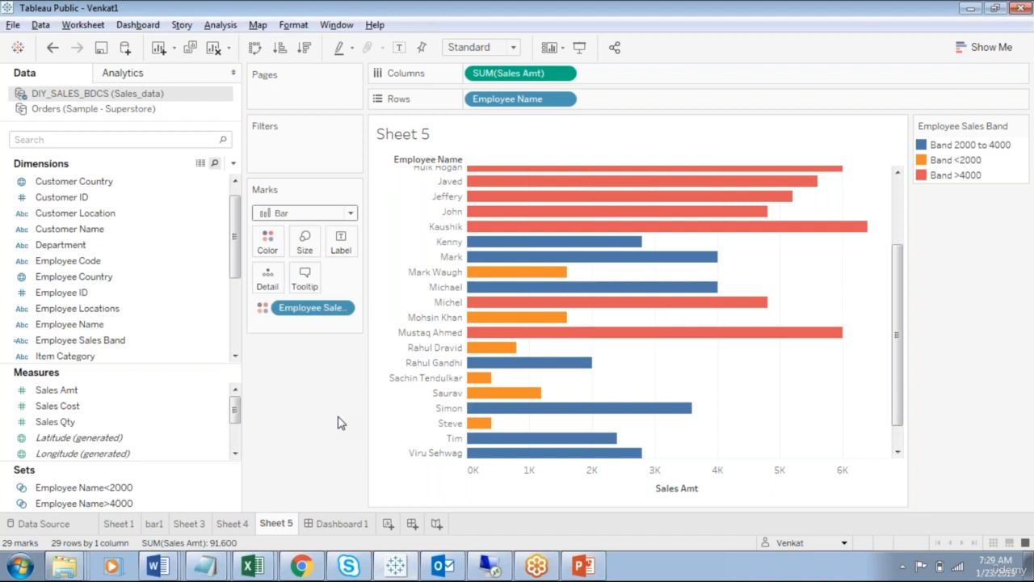
pyautogui.click(350, 214)
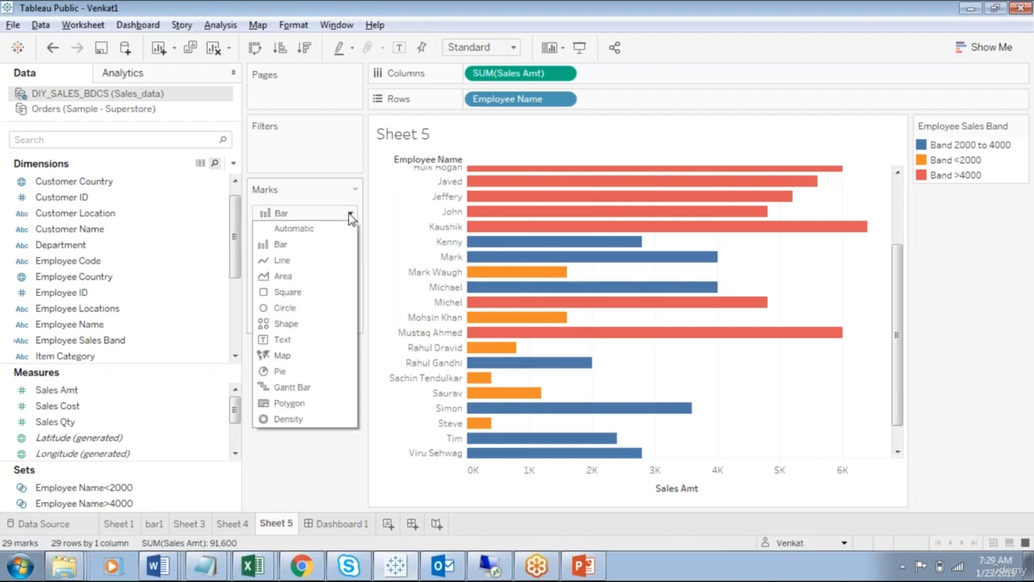
pyautogui.click(315, 229)
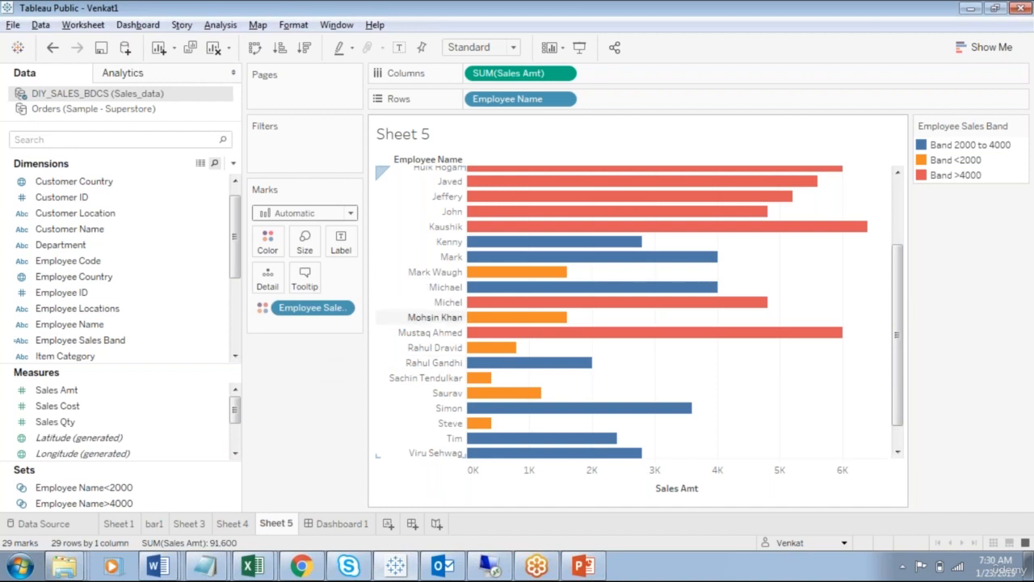
pyautogui.click(13, 26)
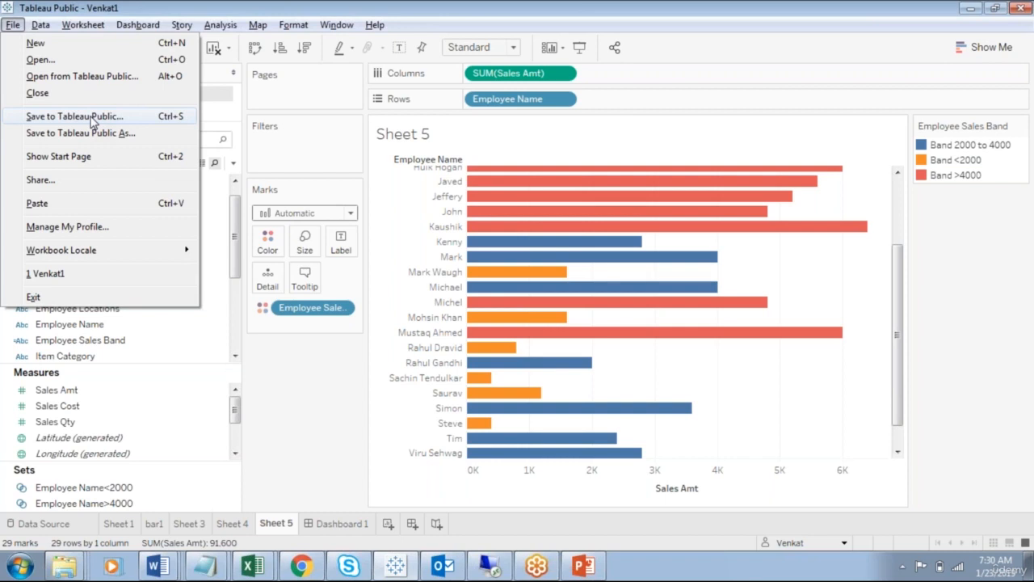
pyautogui.click(91, 118)
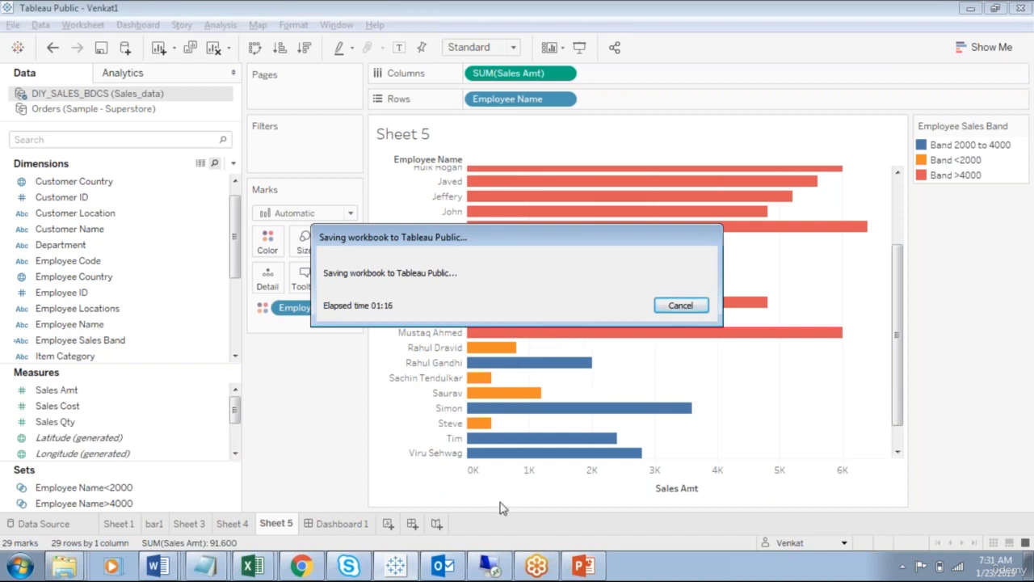
pyautogui.click(682, 304)
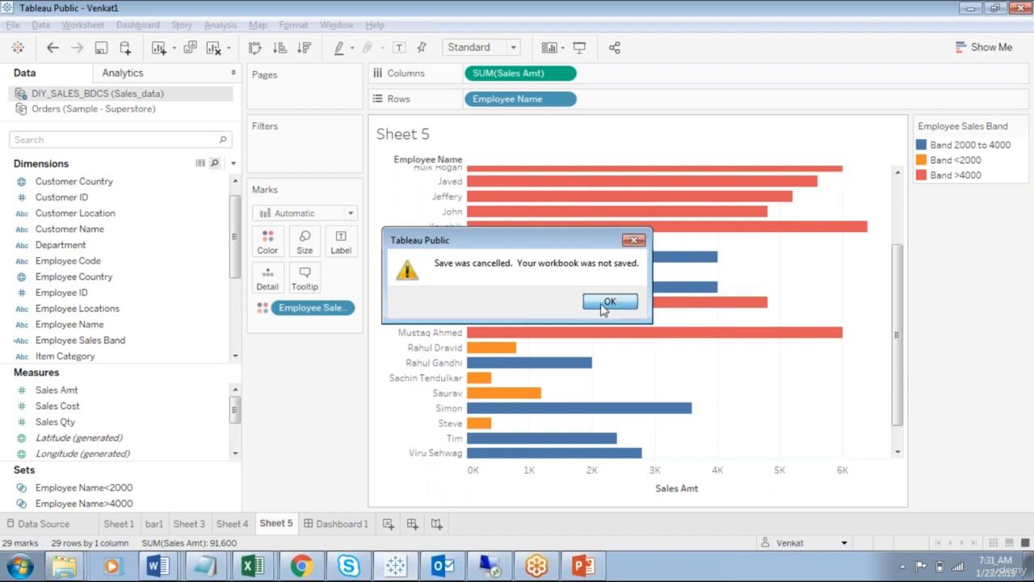
pyautogui.click(606, 305)
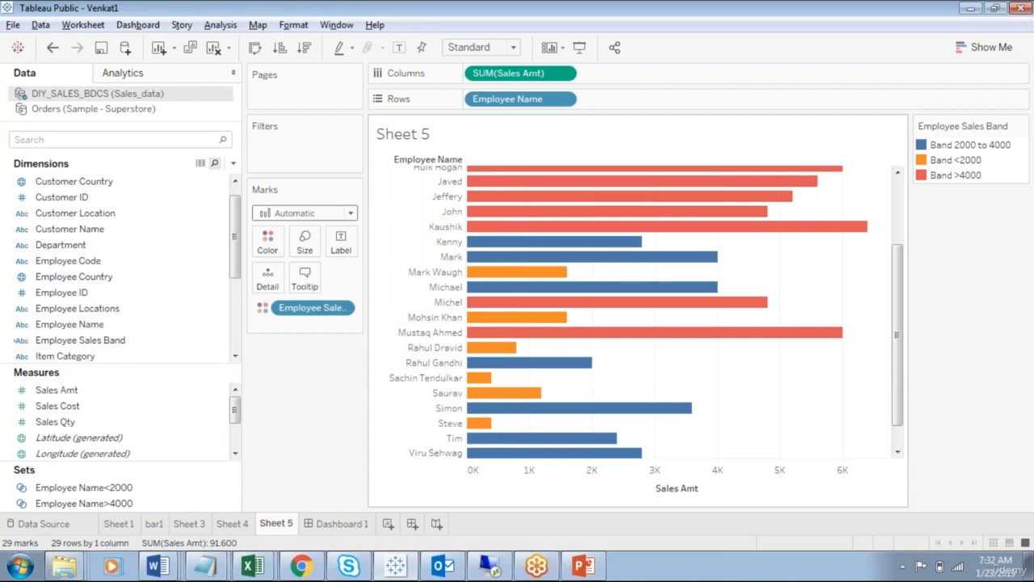
# Step: Switch to Chrome and, in a new tab, search Google for 'tableau p' (tableau public)
pyautogui.click(315, 571)
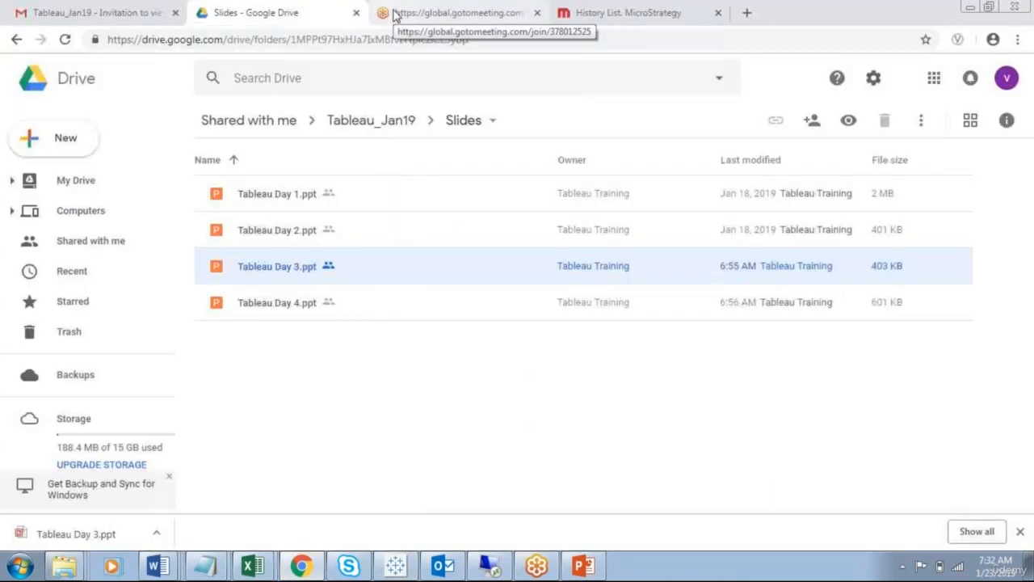
pyautogui.click(125, 16)
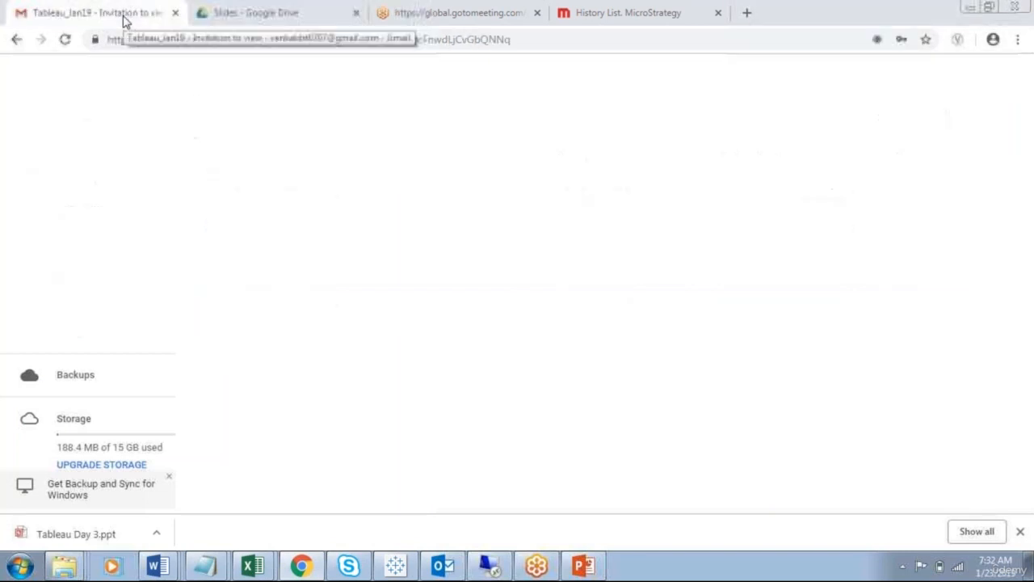
pyautogui.click(747, 15)
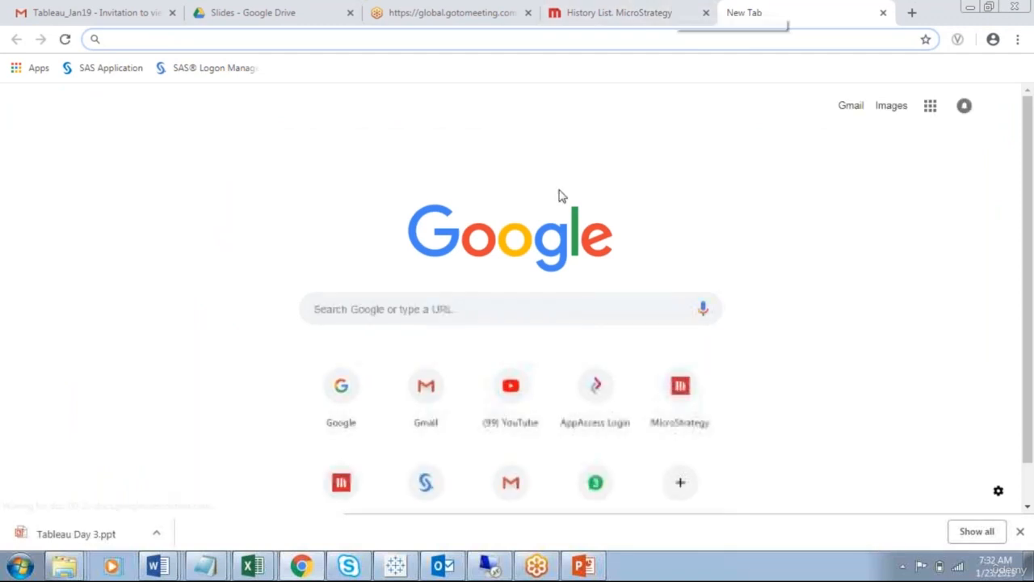
pyautogui.click(480, 308)
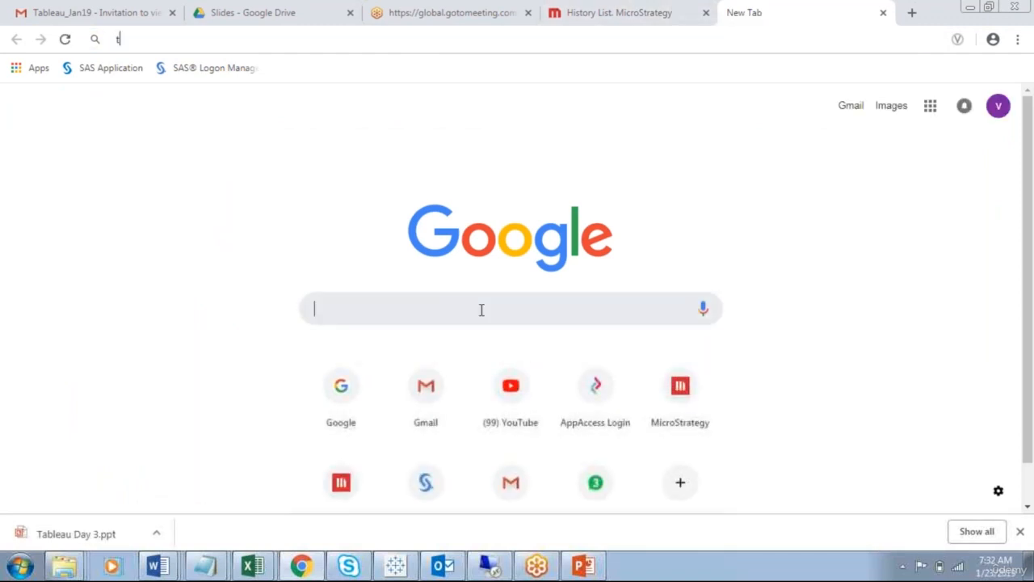
pyautogui.write('tabl')
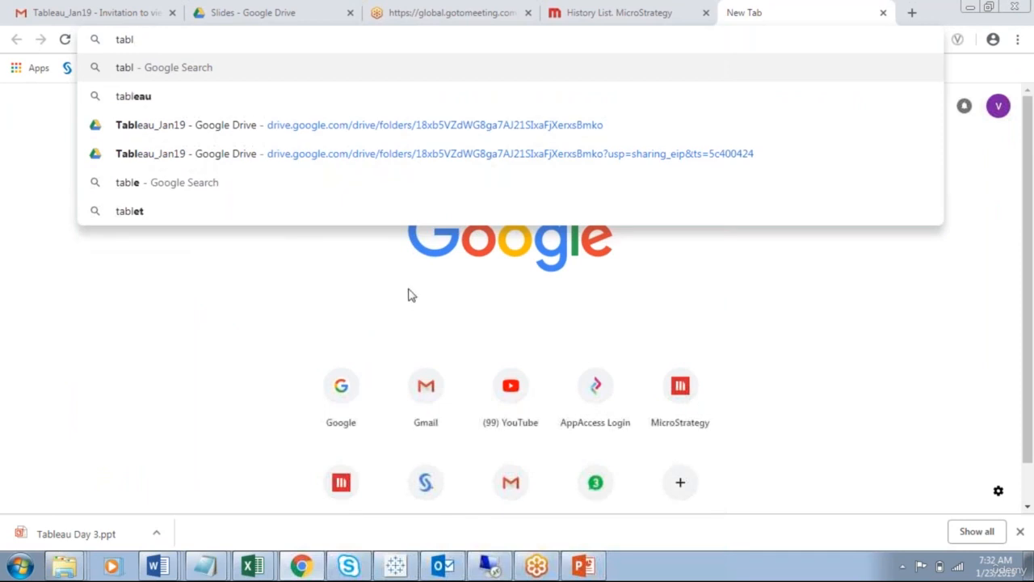
pyautogui.write('eau p')
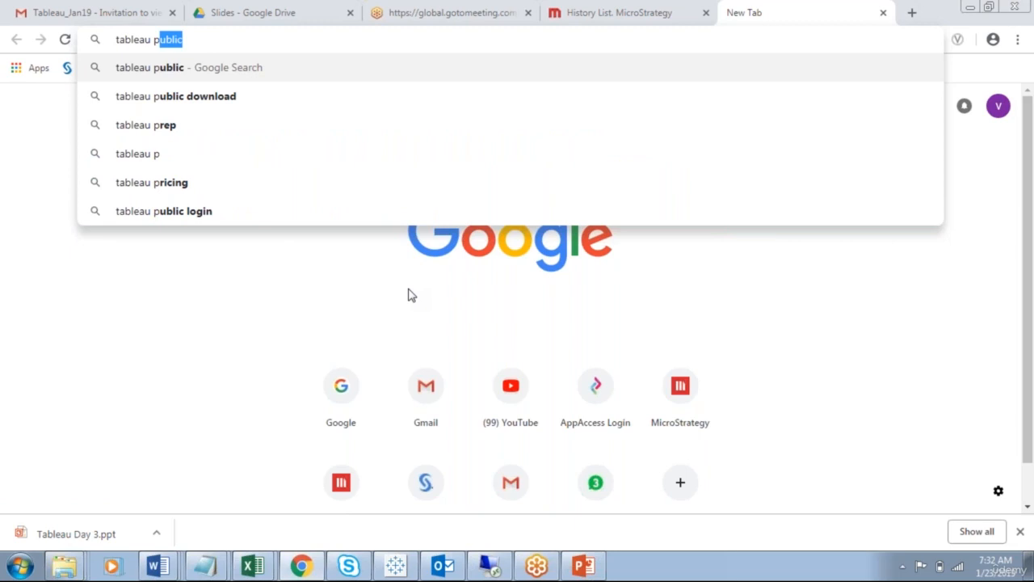
pyautogui.press('Return')
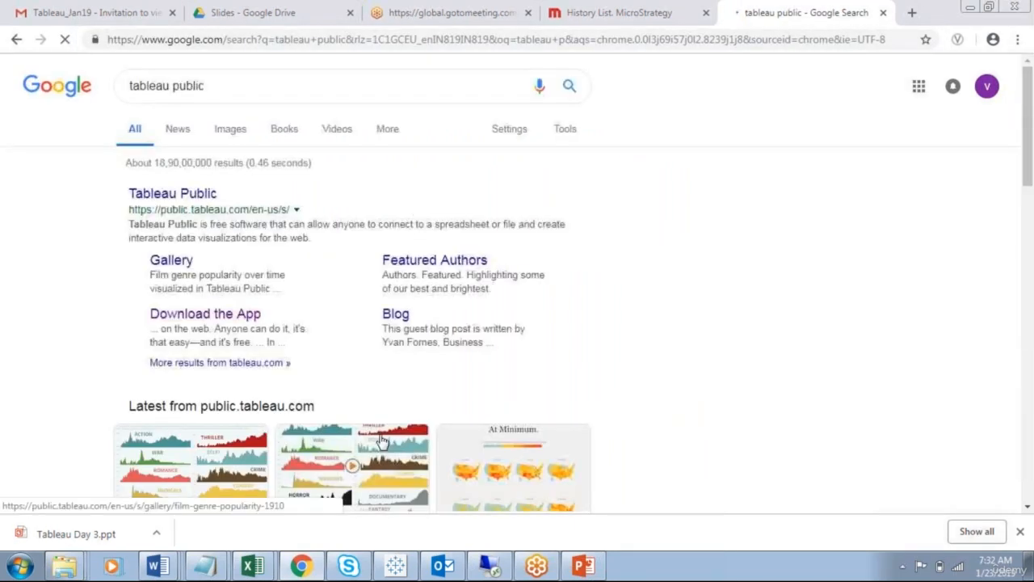
# Step: Open public.tableau.com from the search results and start signing in
pyautogui.click(180, 198)
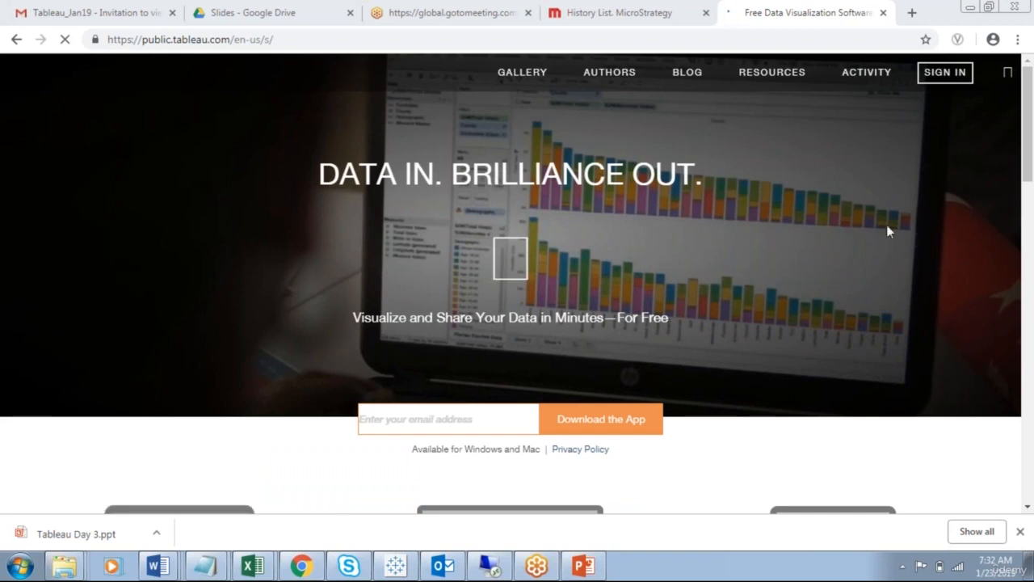
pyautogui.click(944, 73)
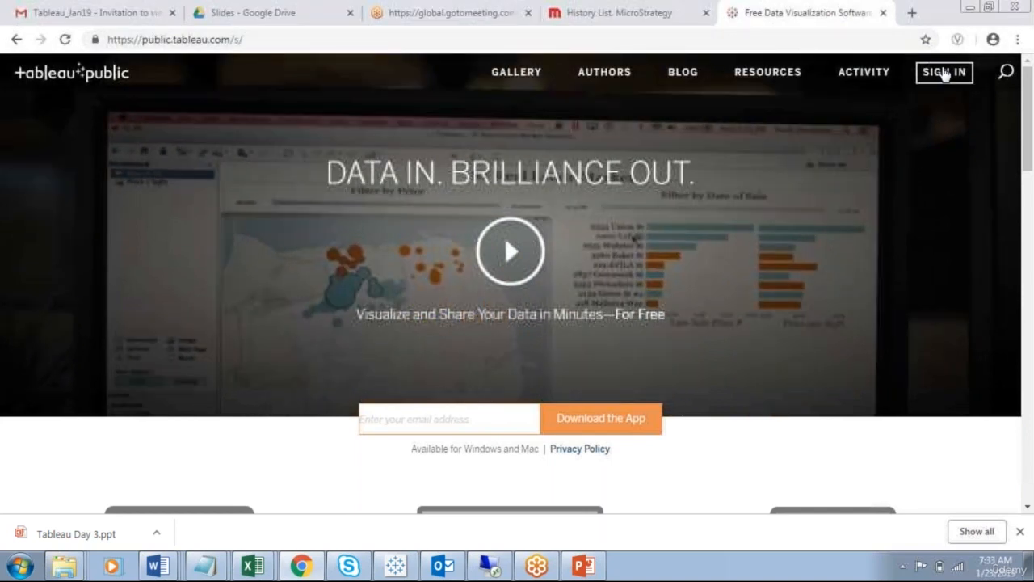
# Step: Sign in with the account e-mail and password, then dismiss Chrome's save-password offer
pyautogui.click(942, 73)
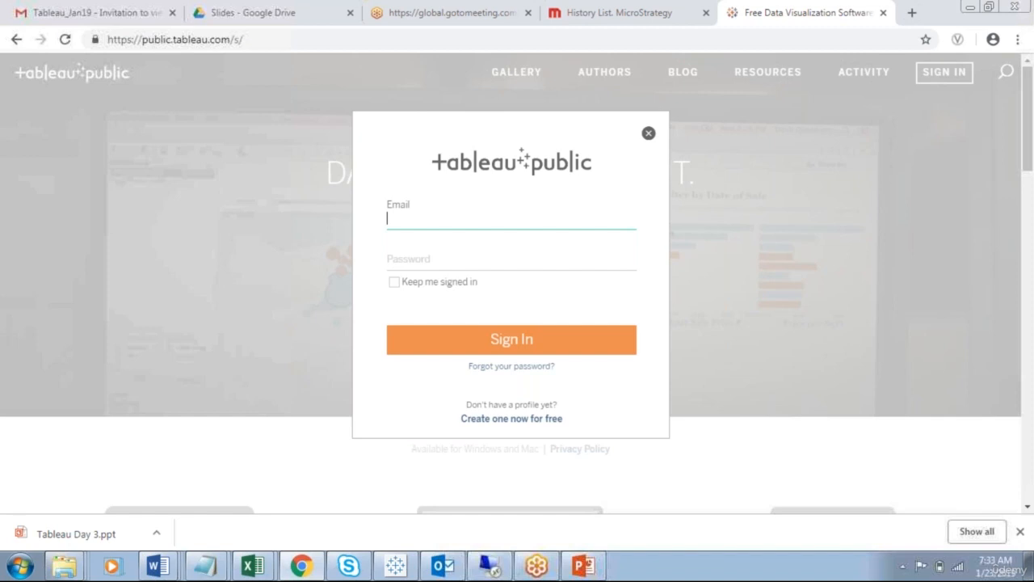
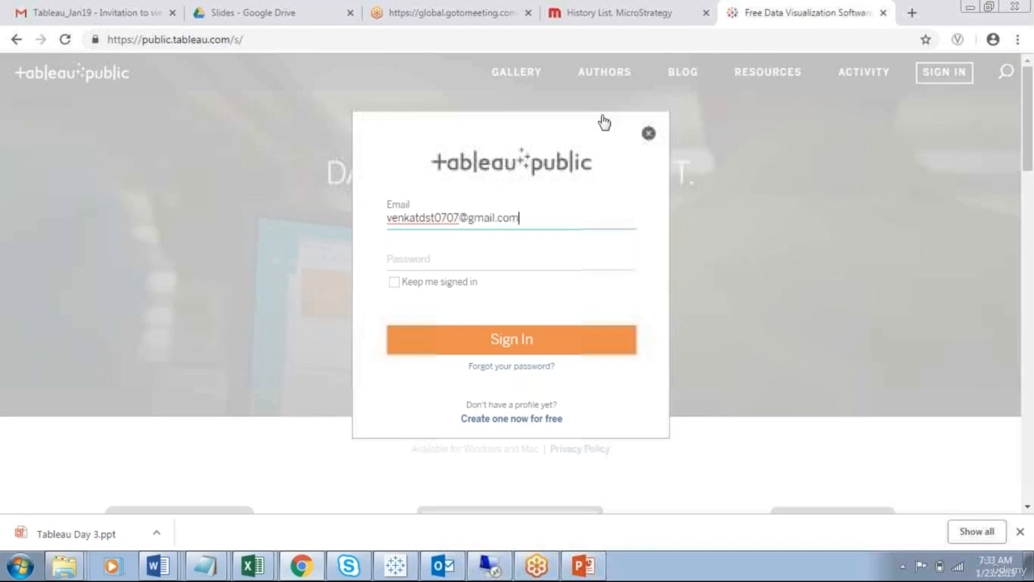
pyautogui.click(528, 258)
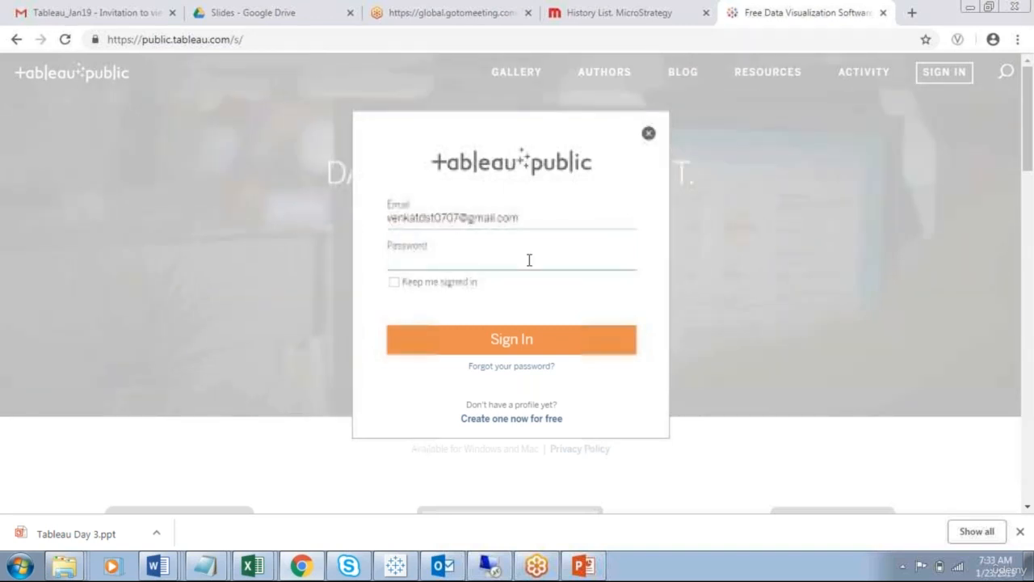
pyautogui.write('•••••••••')
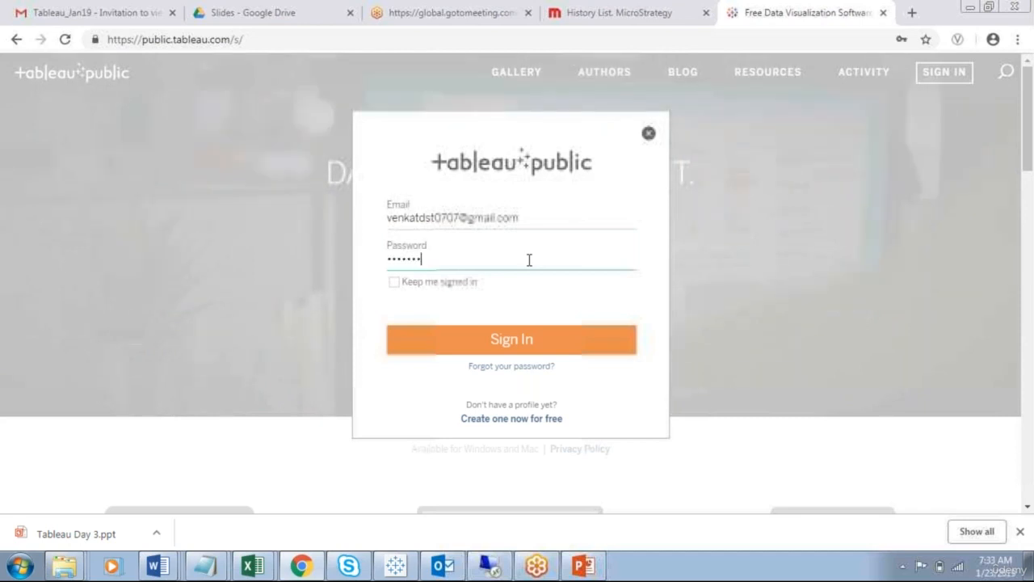
pyautogui.write('•••')
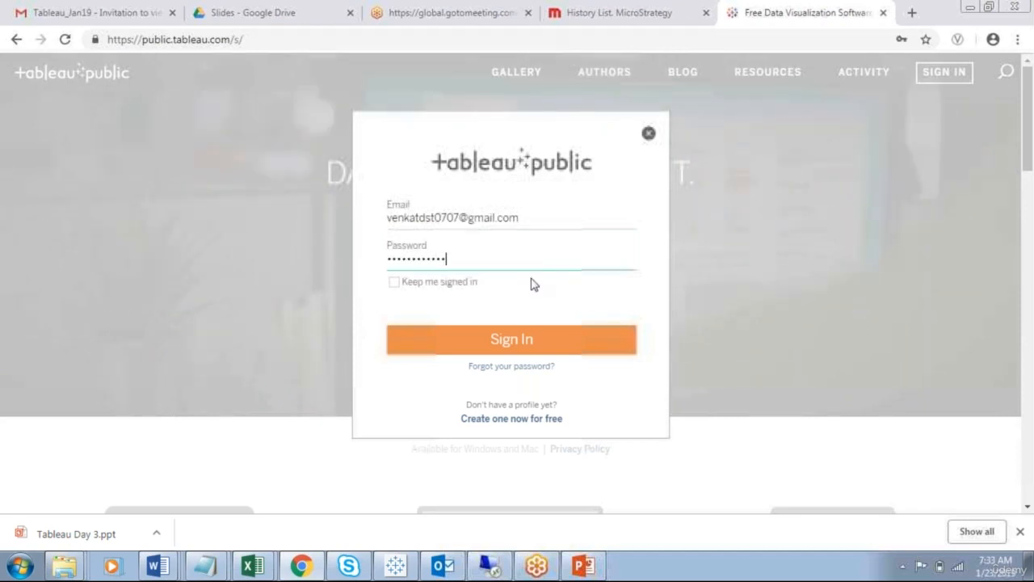
pyautogui.click(510, 343)
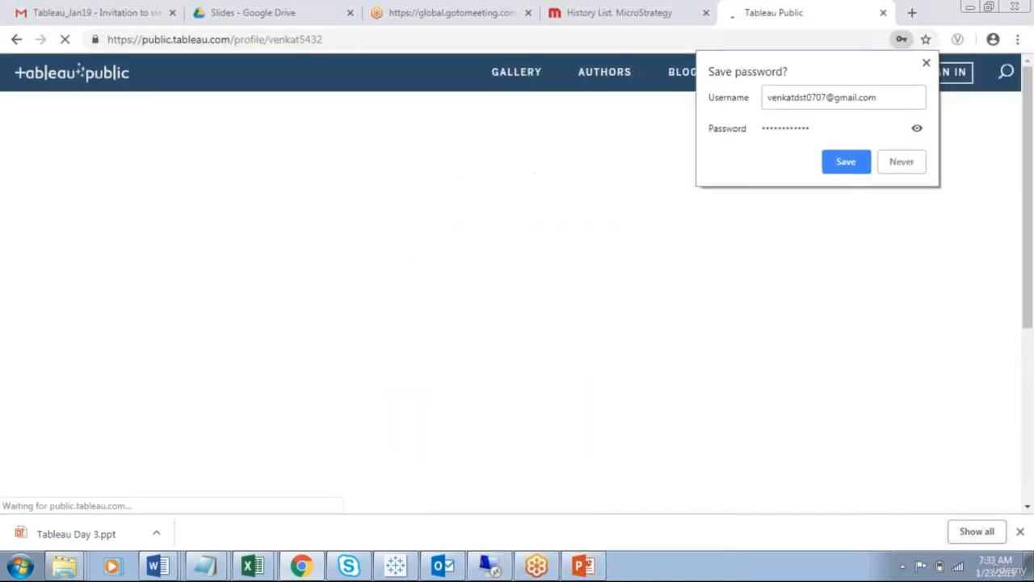
pyautogui.click(927, 64)
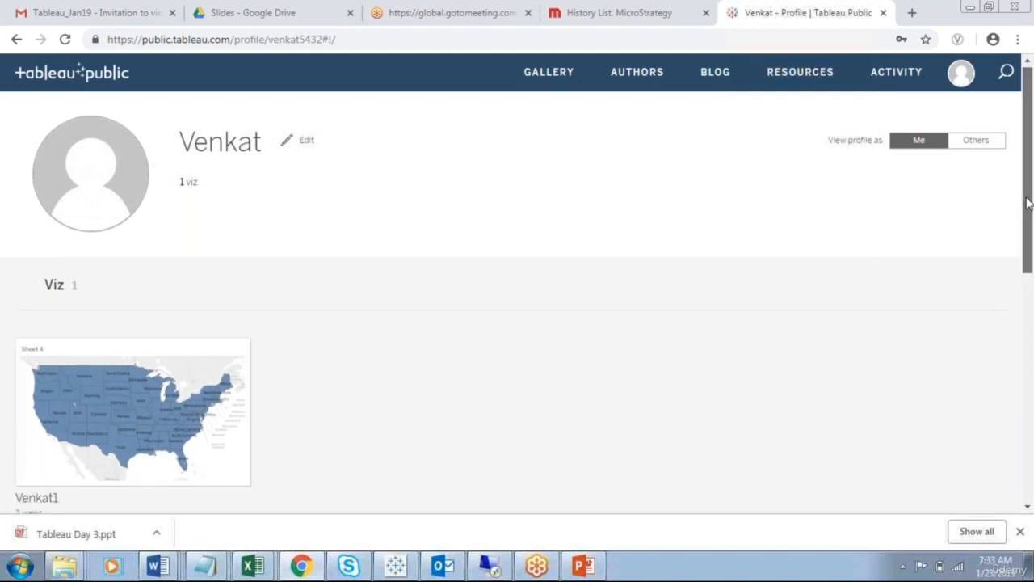
# Step: Scroll the profile page back up to the Venkat1 viz thumbnail and reveal its options
pyautogui.moveTo(1027, 202); pyautogui.dragTo(1031, 408)
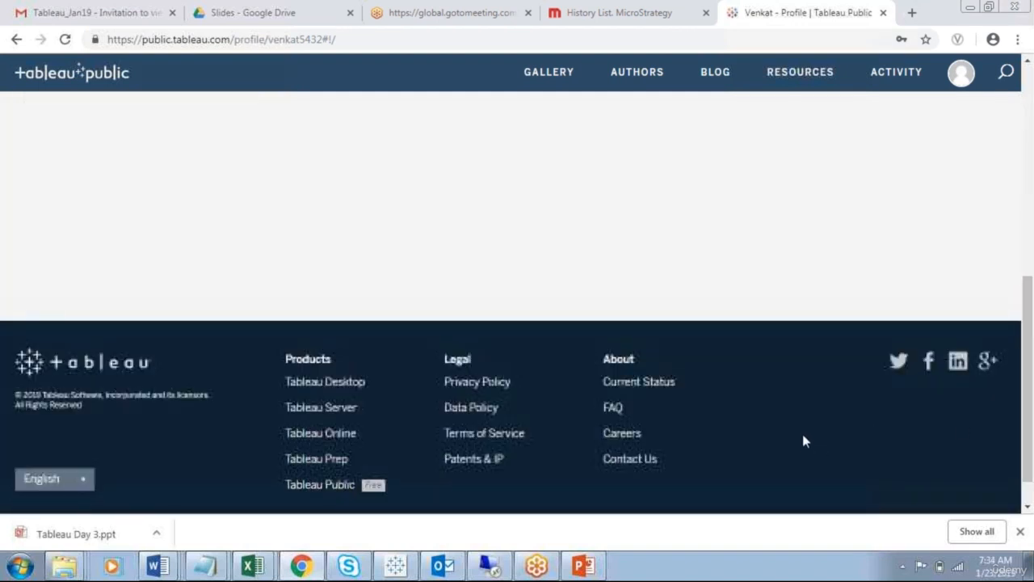
pyautogui.moveTo(1030, 329); pyautogui.dragTo(1028, 188)
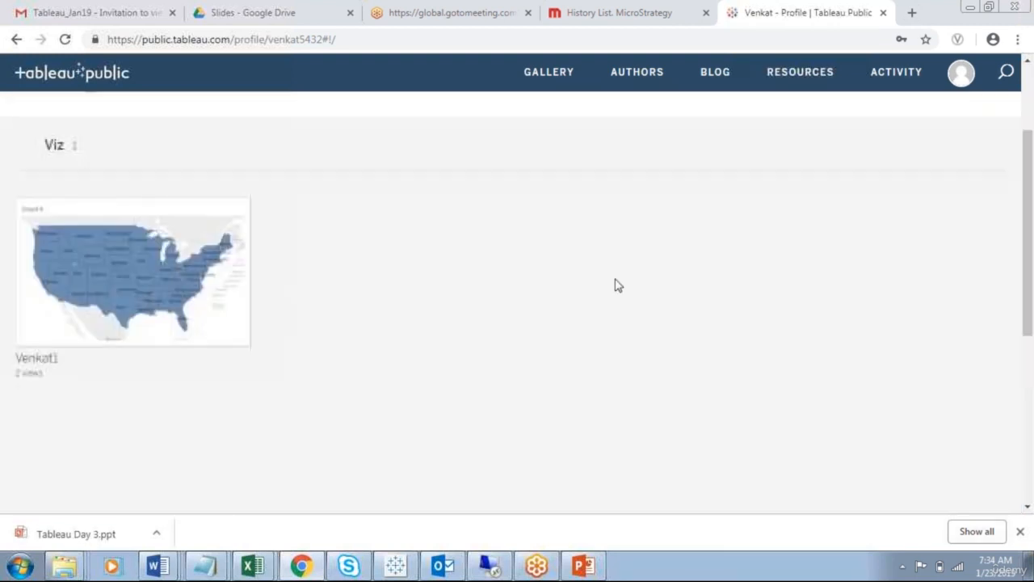
pyautogui.moveTo(229, 323)
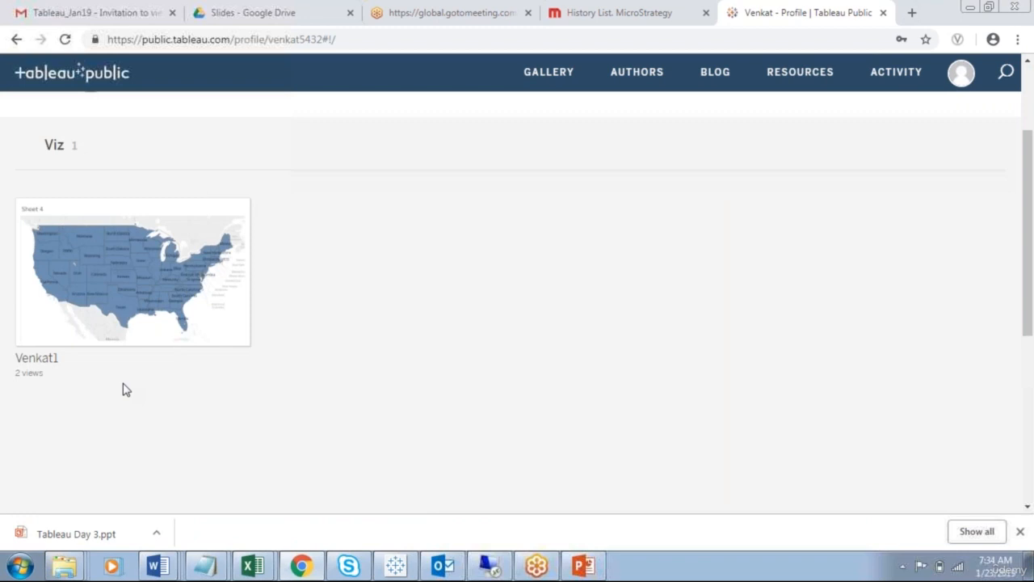
pyautogui.moveTo(146, 293)
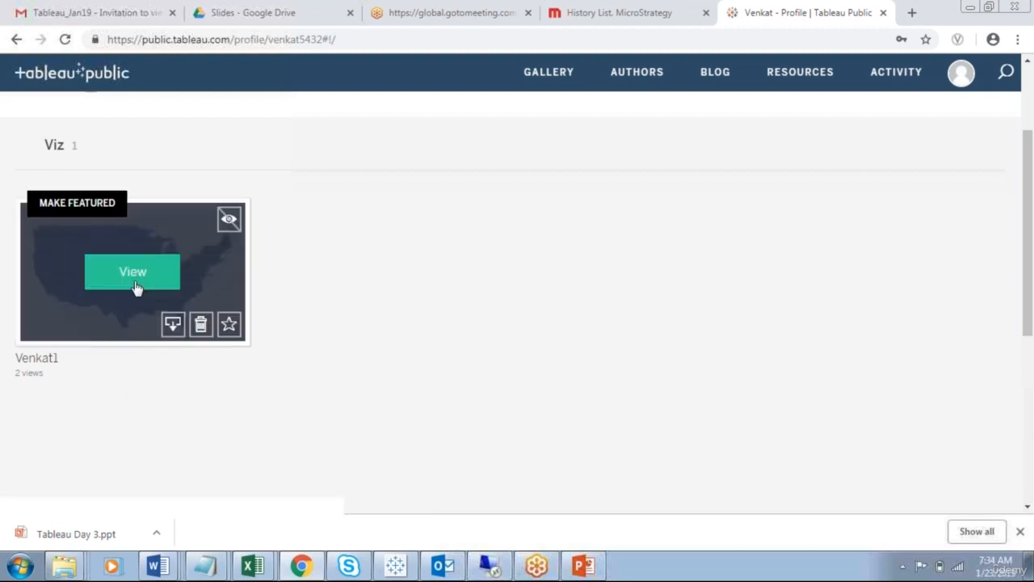
# Step: Download the Venkat1 workbook as a .twbx and return to the Tableau Public desktop window
pyautogui.click(172, 327)
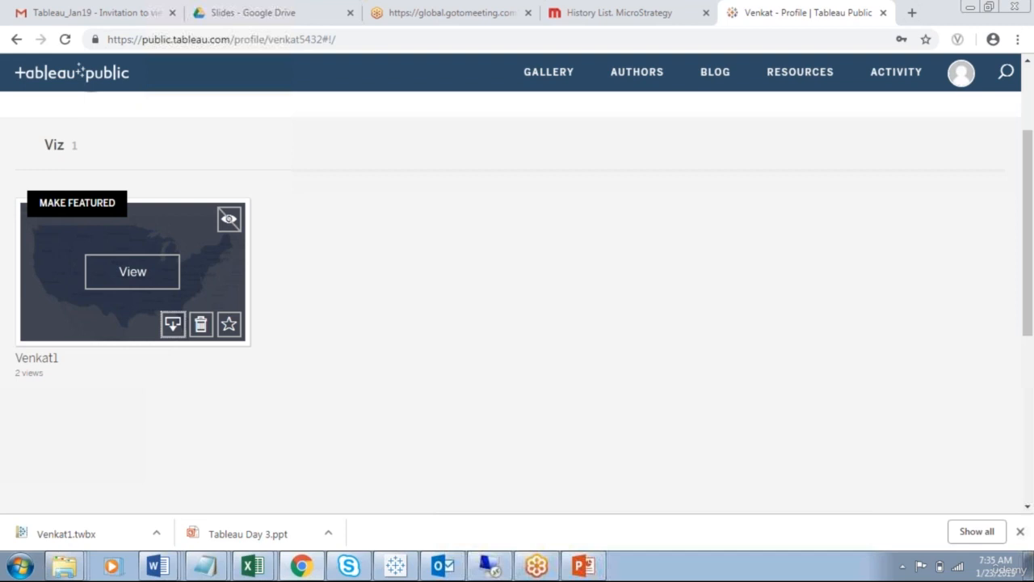
pyautogui.hotkey('alt', 'Tab')
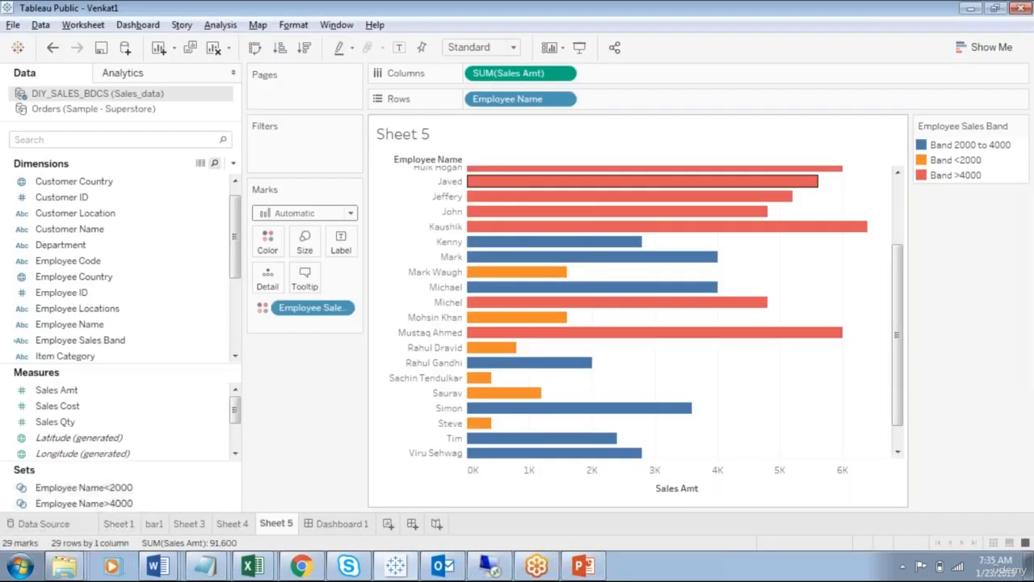
# Step: Minimize and restore the Venkat1 workbook from the taskbar, then show the File menu
pyautogui.click(971, 9)
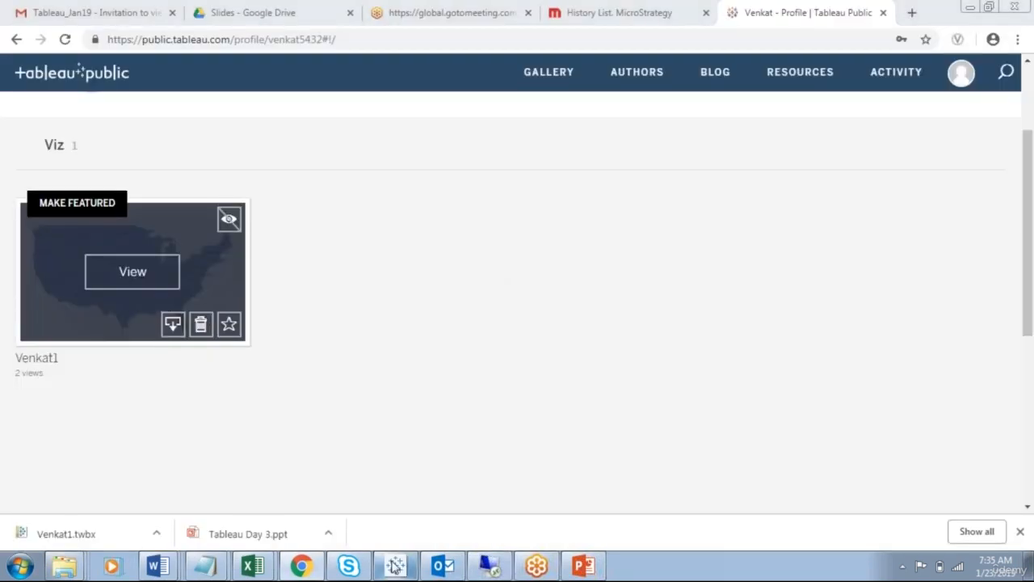
pyautogui.click(386, 566)
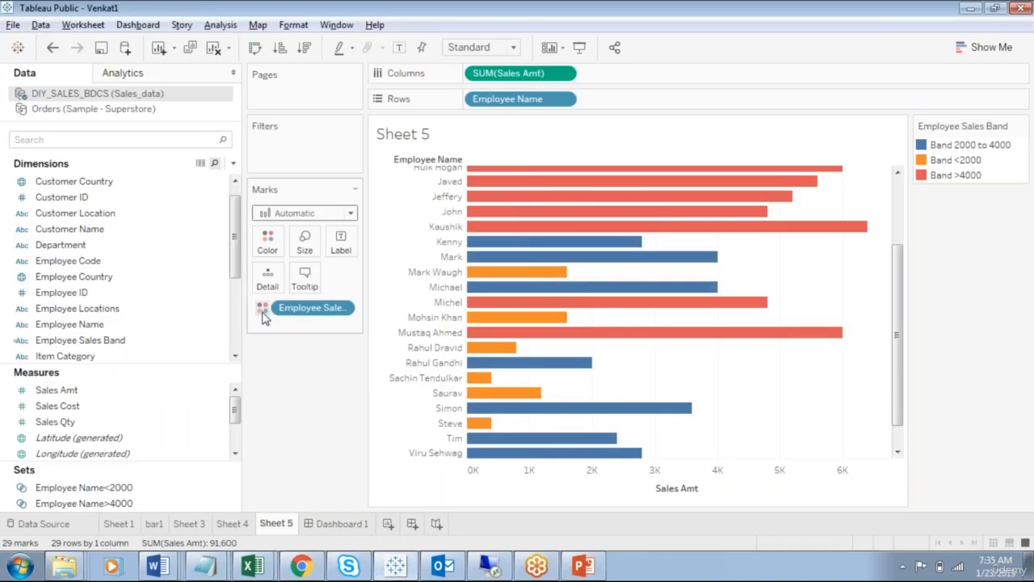
pyautogui.click(186, 277)
pyautogui.click(148, 132)
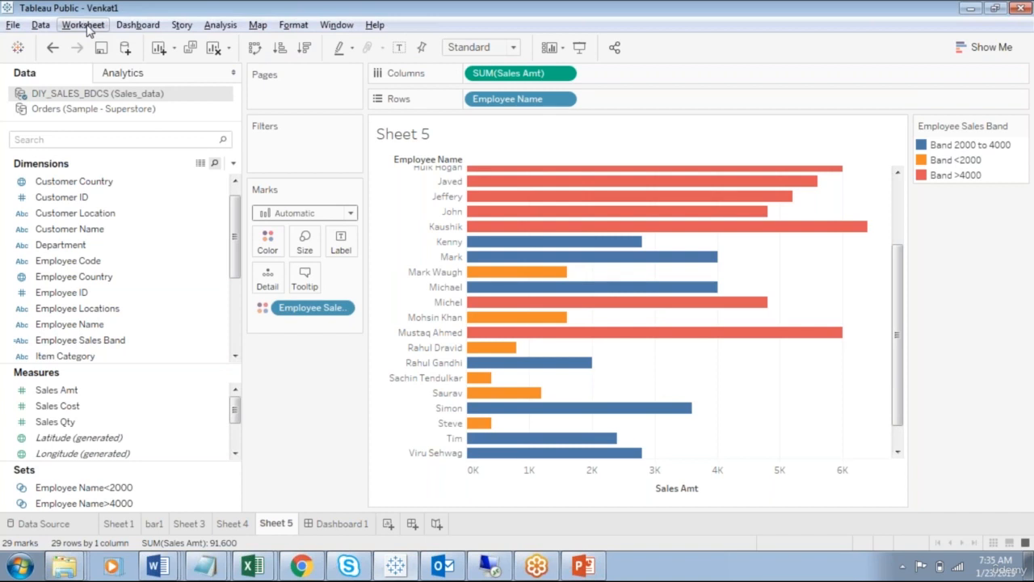
pyautogui.click(13, 25)
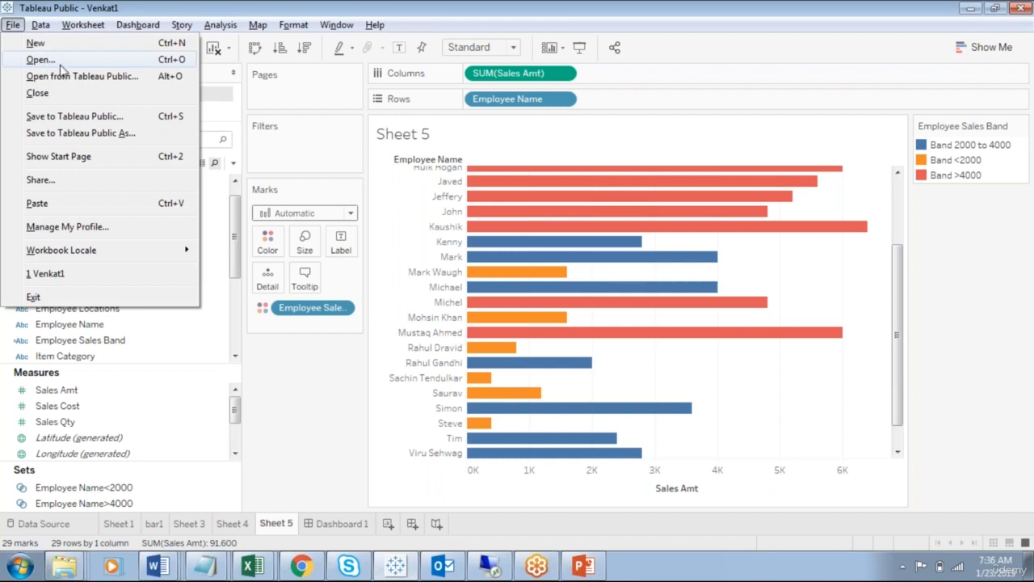
# Step: Locate Venkat1.twbx in the Downloads folder, then cancel without opening it
pyautogui.click(61, 67)
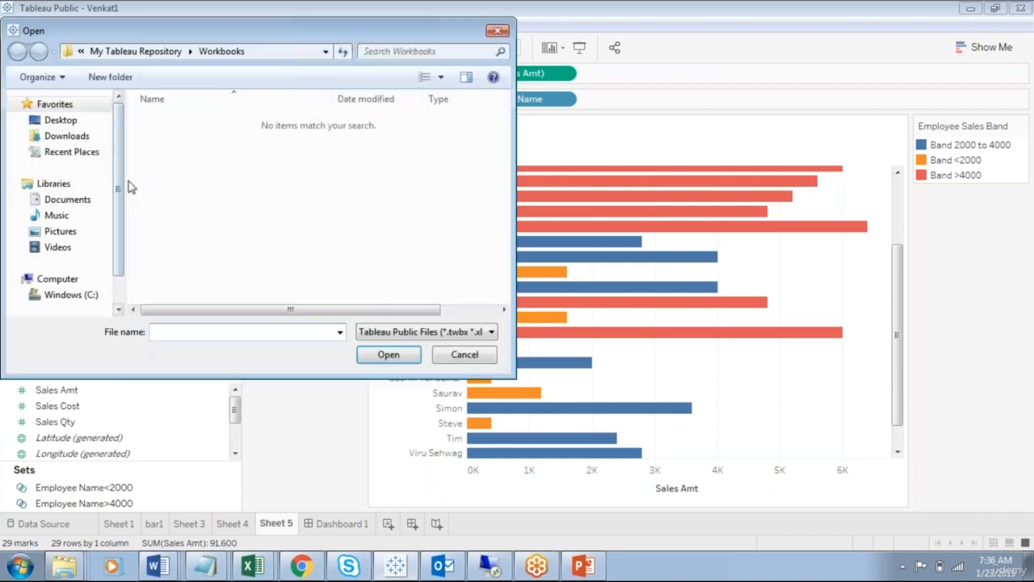
pyautogui.click(68, 136)
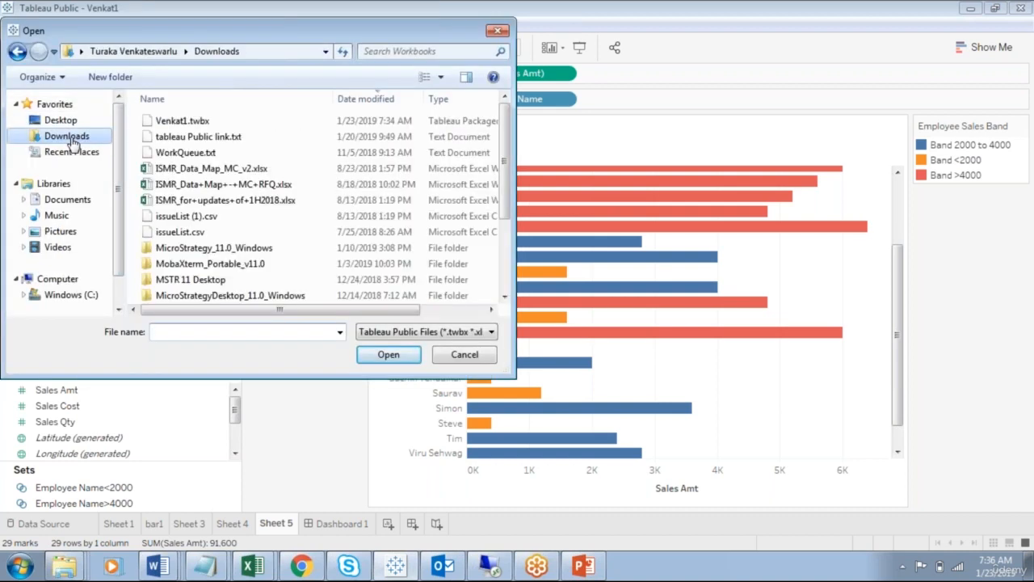
pyautogui.click(186, 122)
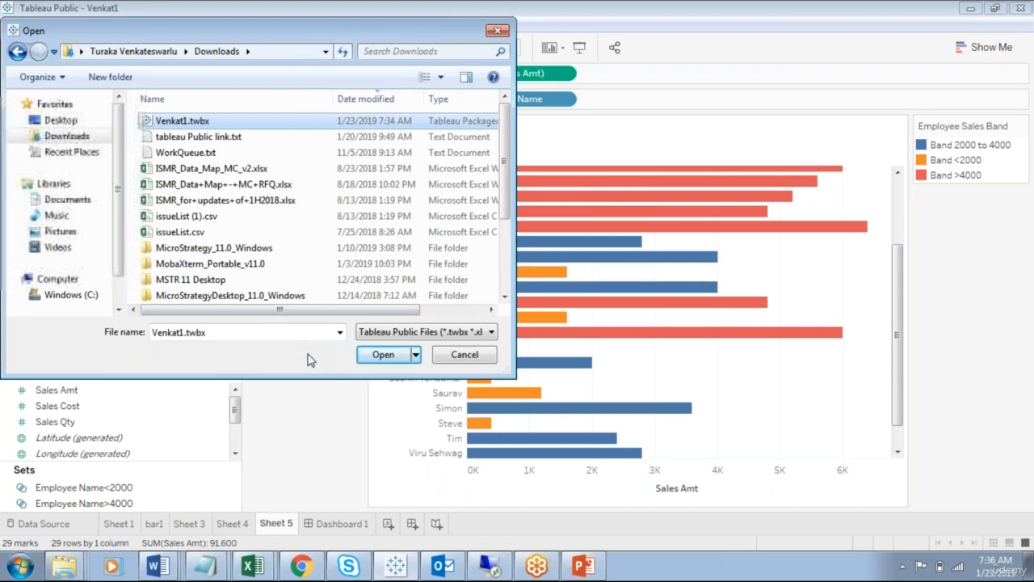
pyautogui.click(480, 358)
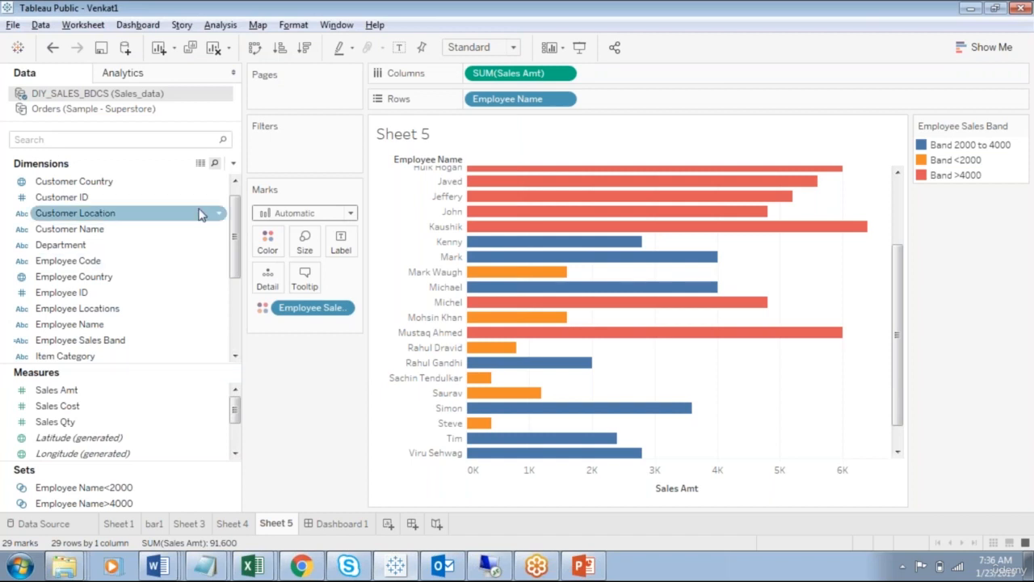
# Step: Choose Open from Tableau Public and enter the account email address, correcting typos
pyautogui.click(13, 25)
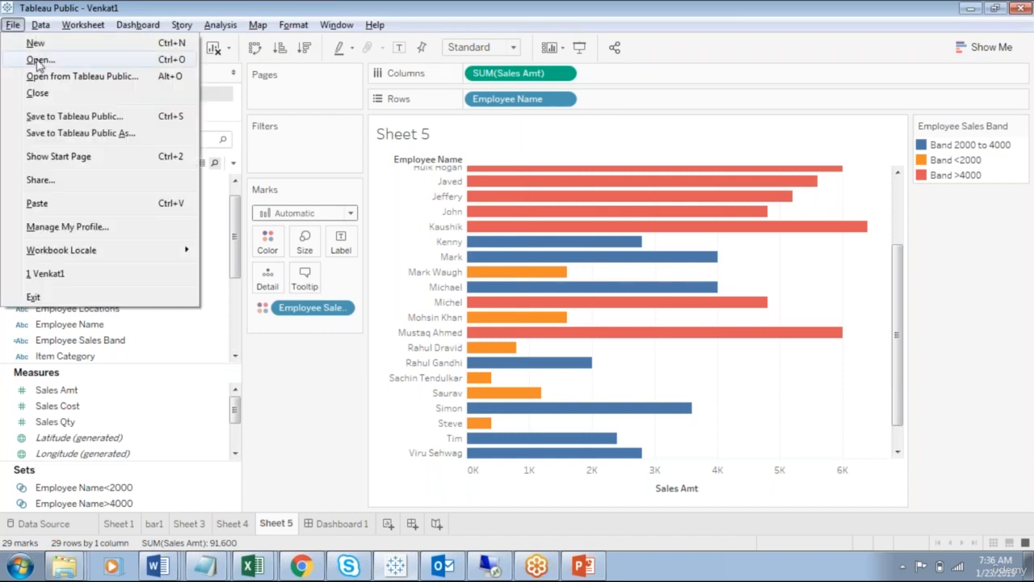
pyautogui.click(81, 76)
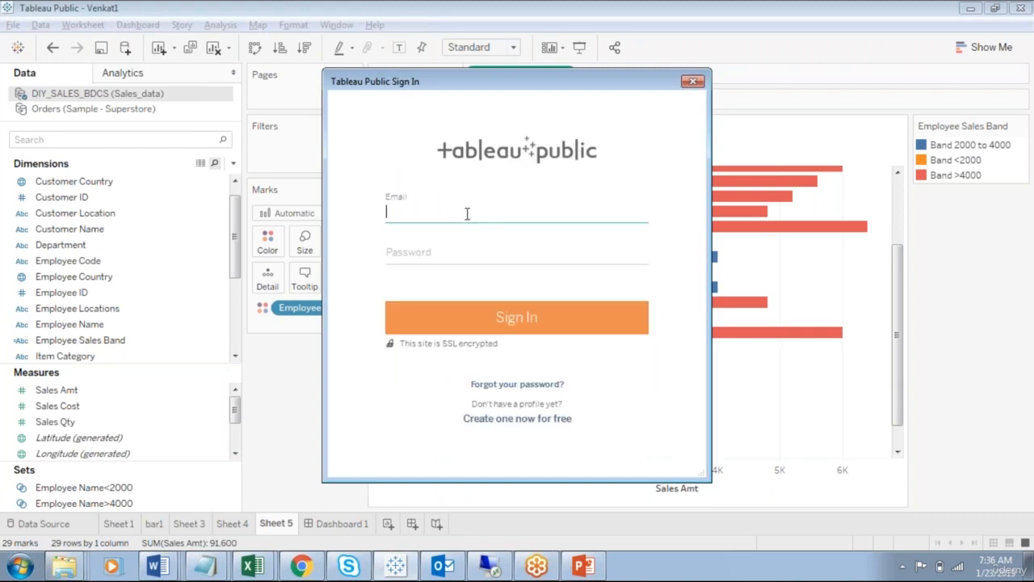
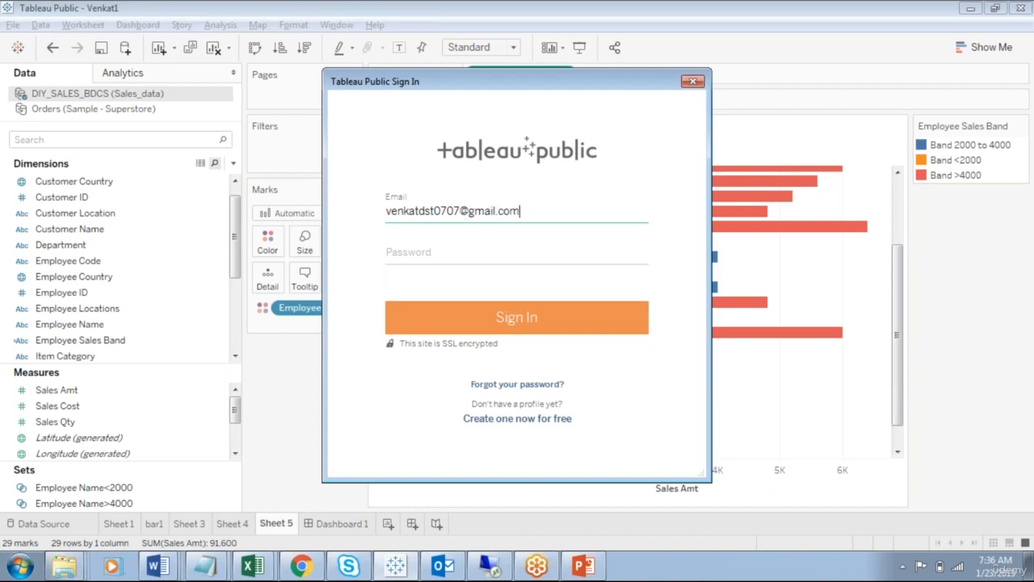
# Step: Enter the account password and sign in to Tableau Public
pyautogui.click(468, 257)
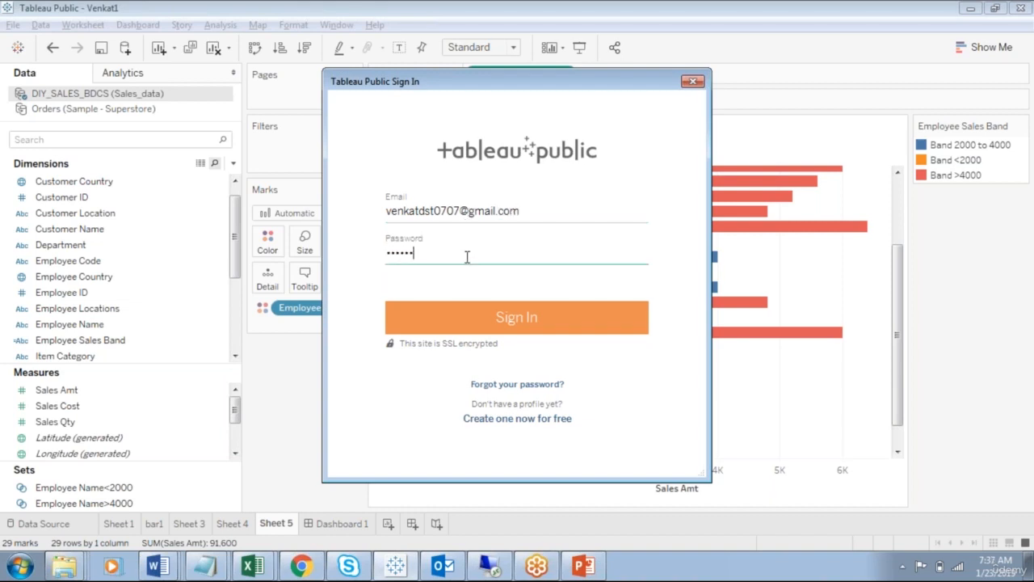
pyautogui.click(508, 313)
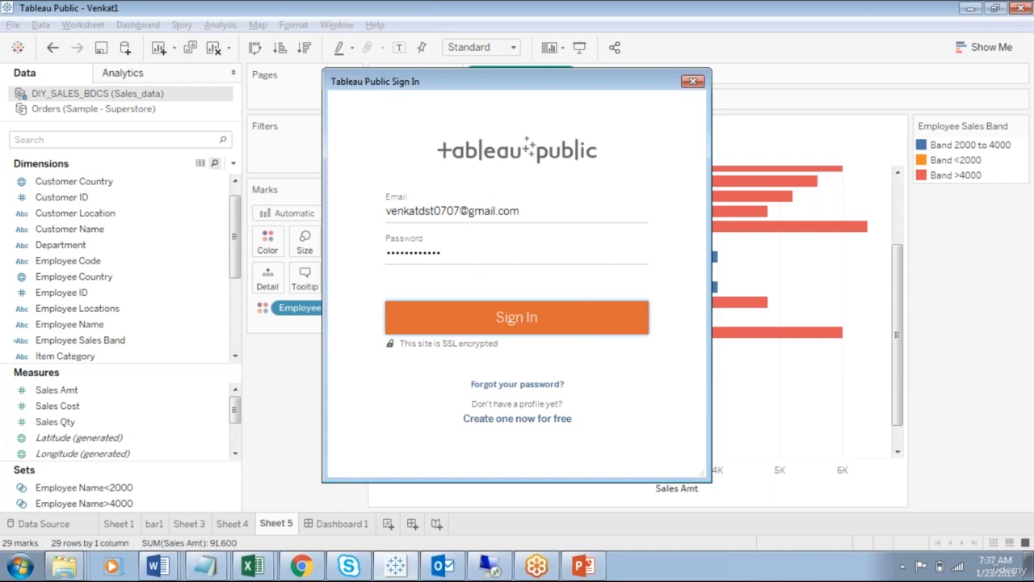
pyautogui.click(564, 313)
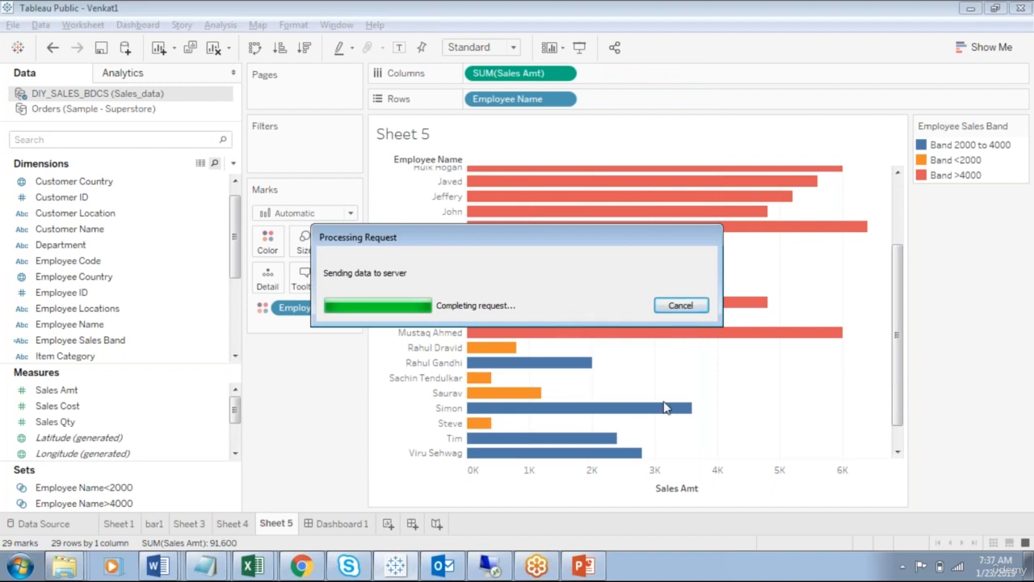
# Step: Cancel the processing request, then close the profile list showing Venkat1 without opening it
pyautogui.click(681, 305)
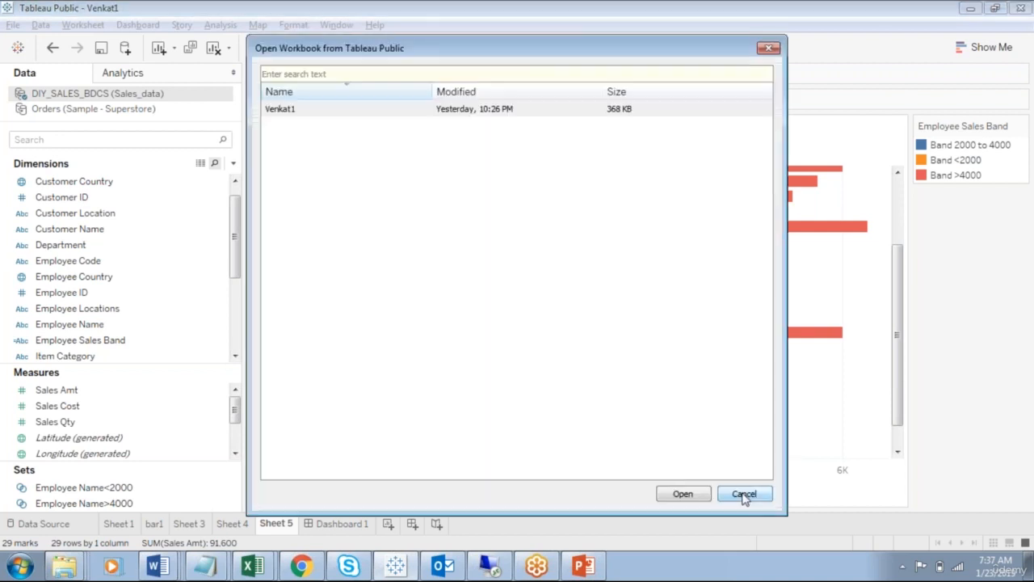
pyautogui.click(740, 494)
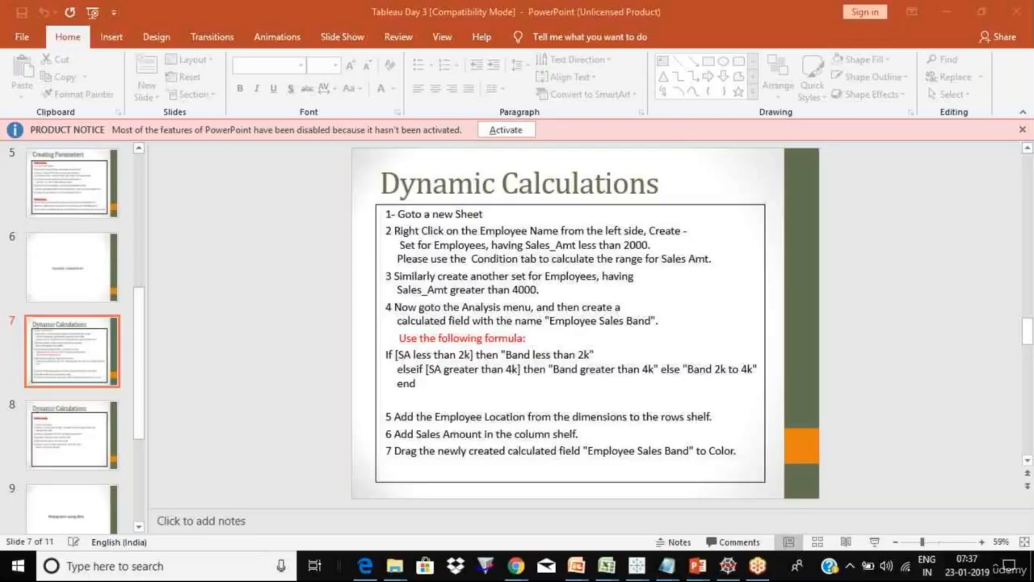
# Step: Move through slides 8 and 5, ending on slide 4, Creating Parameters
pyautogui.click(90, 432)
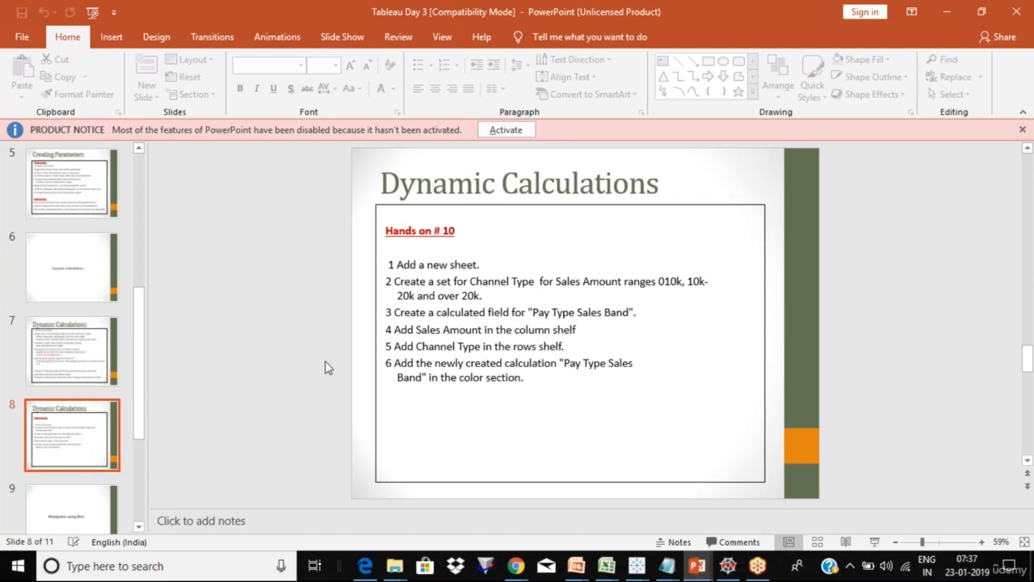
pyautogui.click(81, 186)
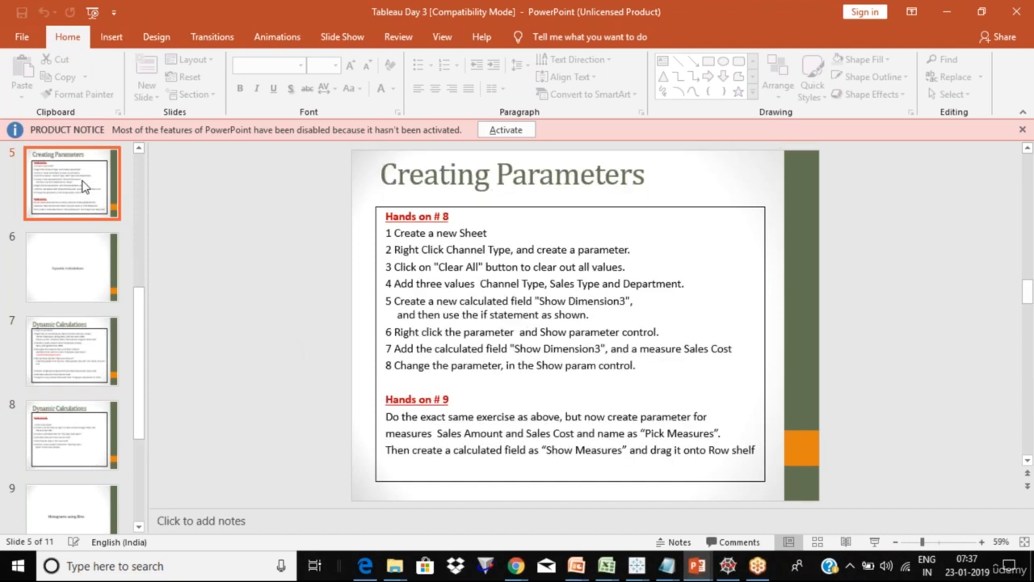
pyautogui.scroll(2, 81, 186)
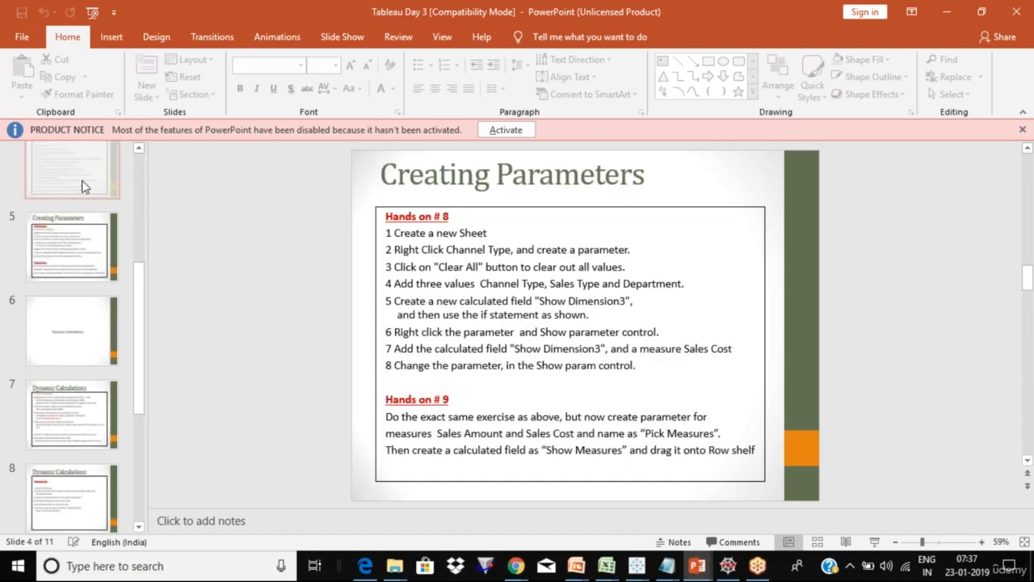
pyautogui.click(83, 186)
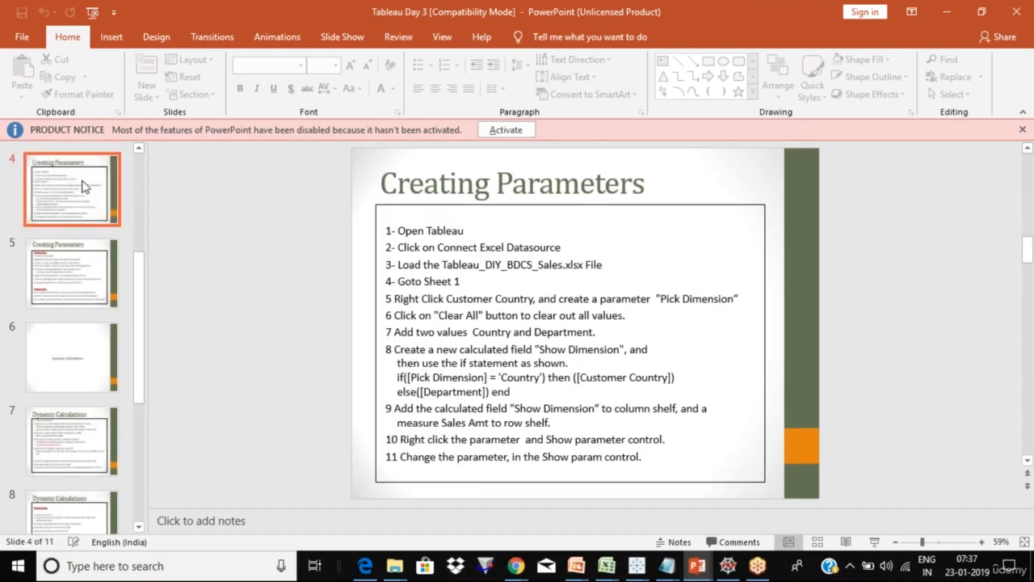
pyautogui.press('Down')
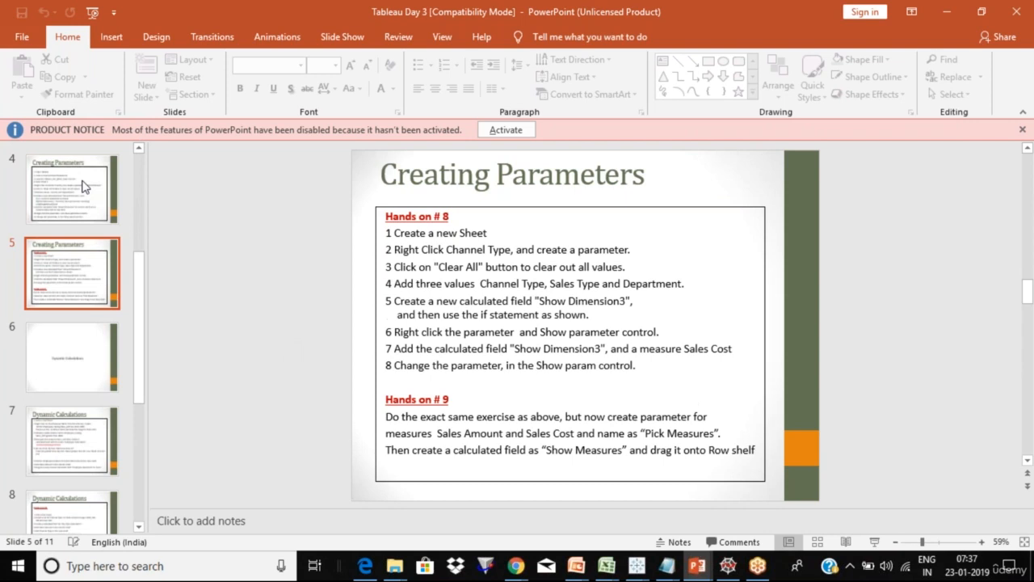
pyautogui.click(81, 186)
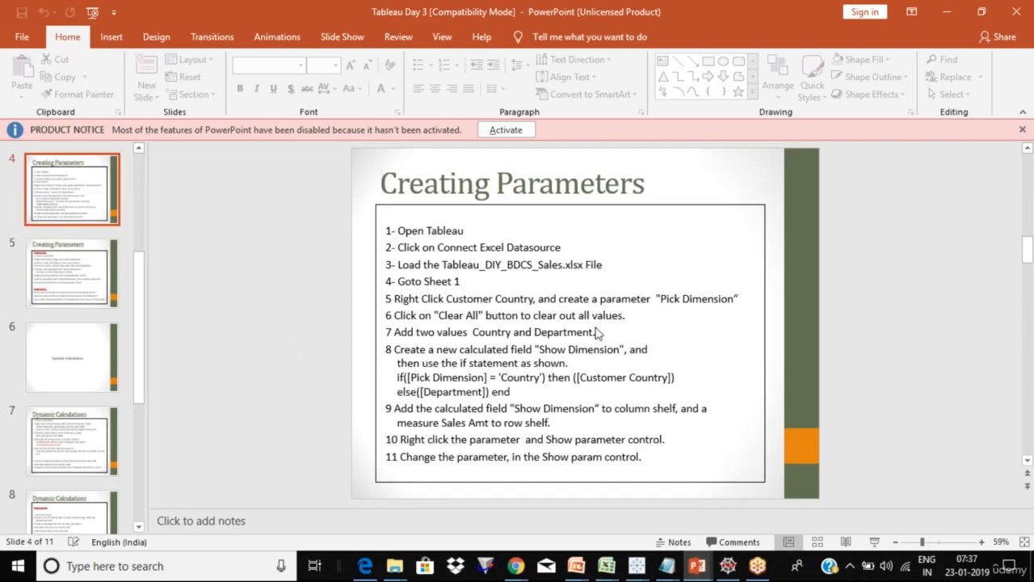
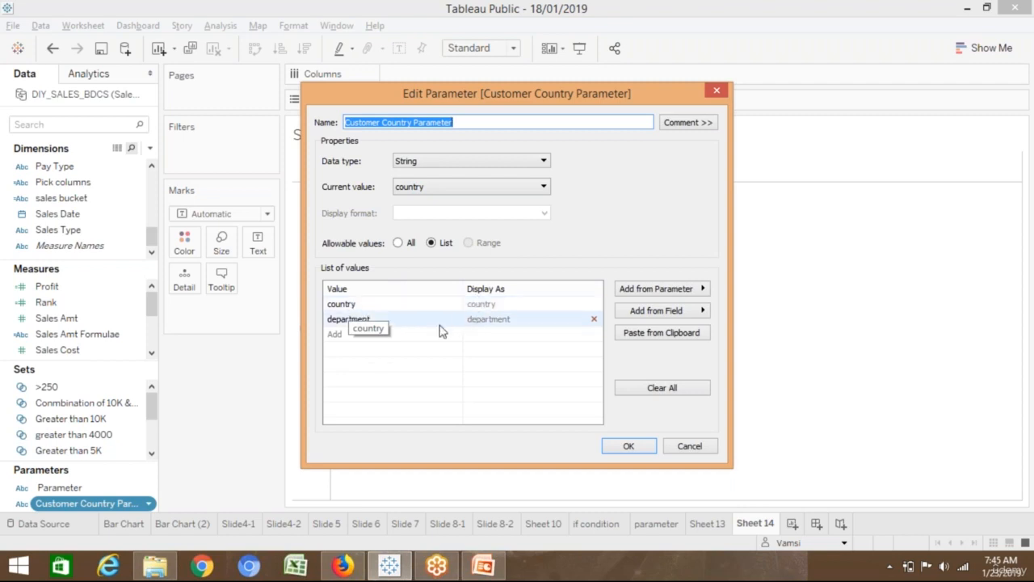
# Step: Confirm the Customer Country Parameter edits with OK and return to empty Sheet 14
pyautogui.click(629, 447)
pyautogui.click(630, 447)
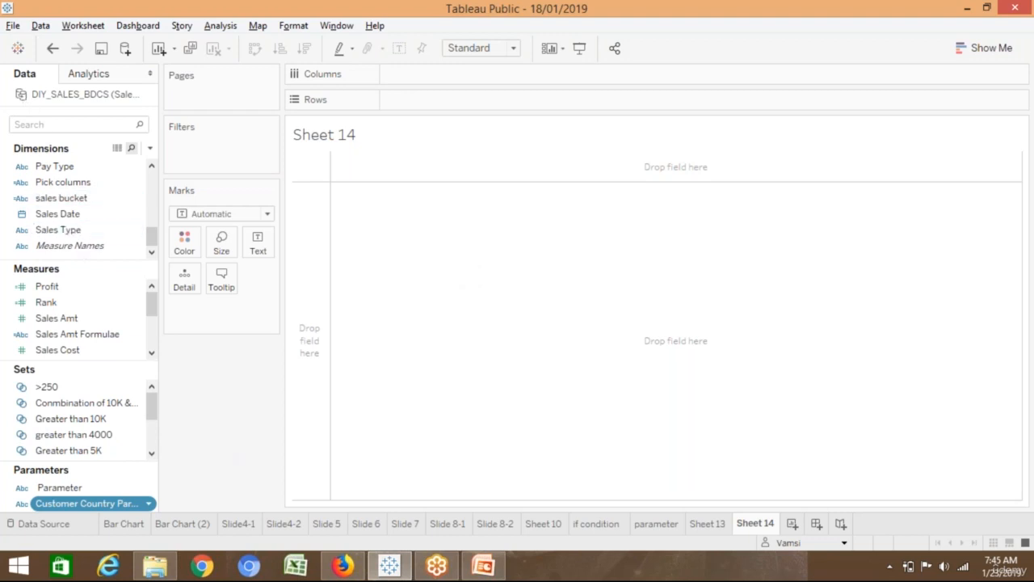
pyautogui.moveTo(152, 233); pyautogui.dragTo(154, 194)
pyautogui.rightClick(102, 217)
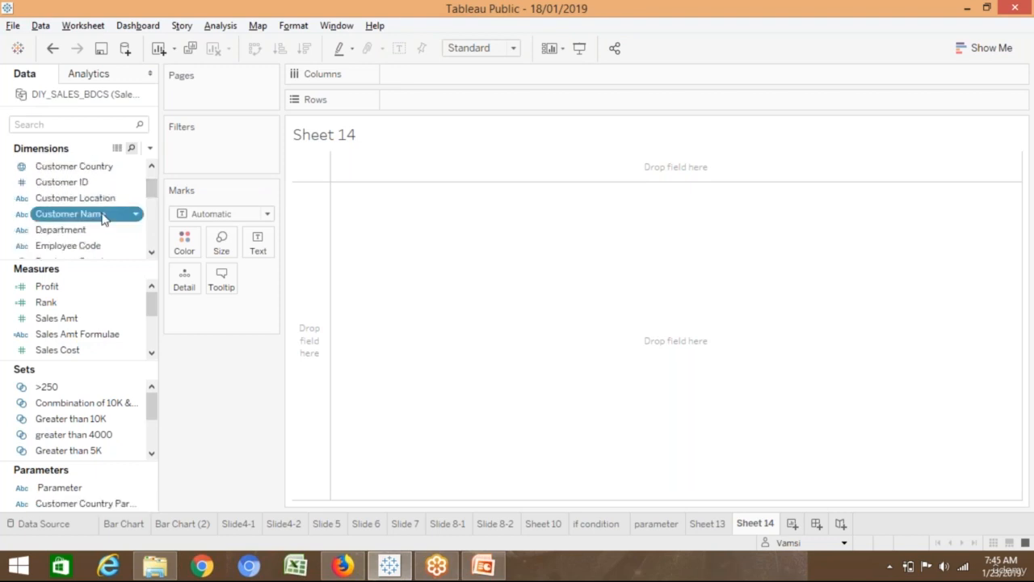
pyautogui.moveTo(206, 320)
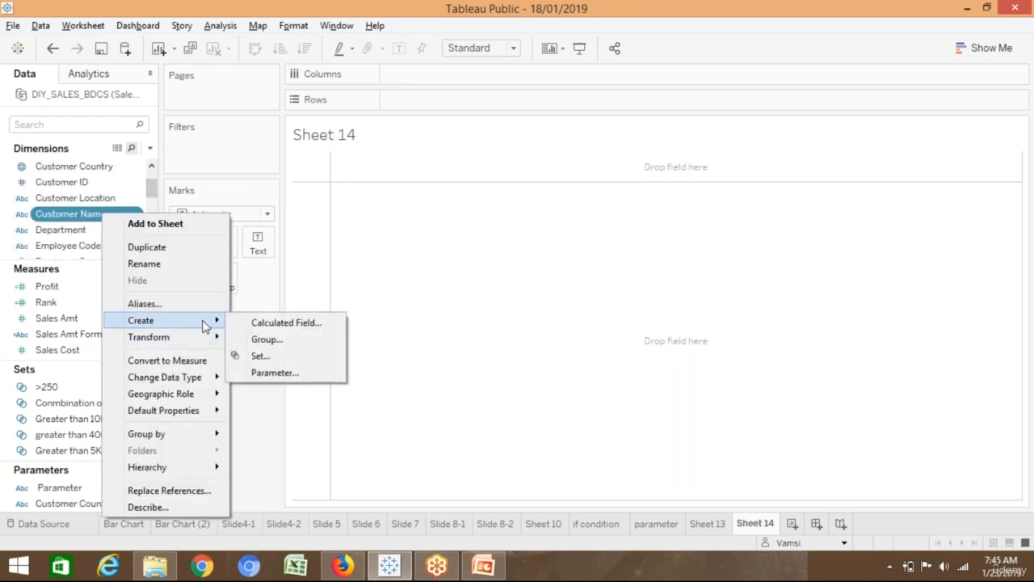
pyautogui.click(281, 377)
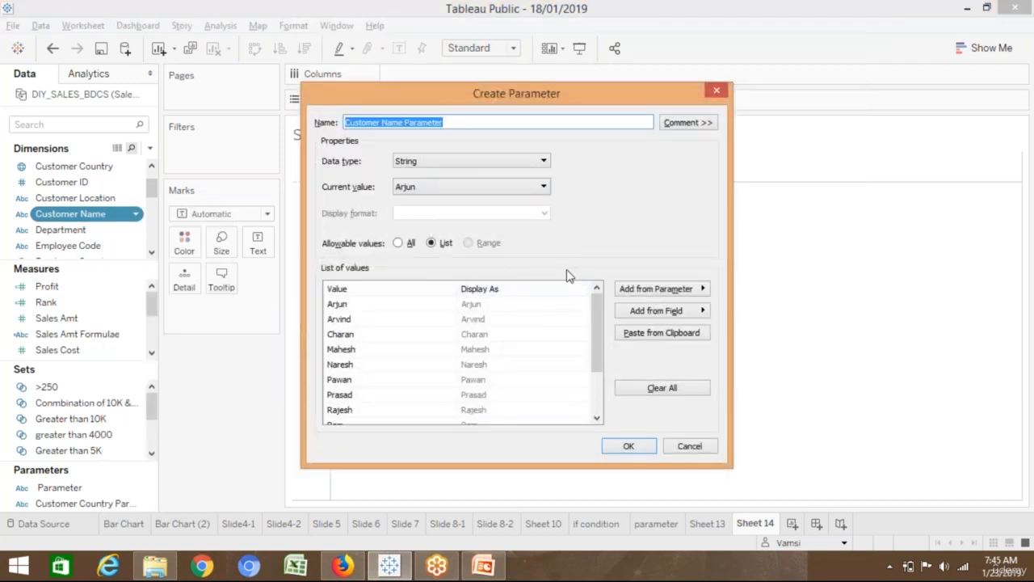
pyautogui.click(662, 390)
pyautogui.click(380, 304)
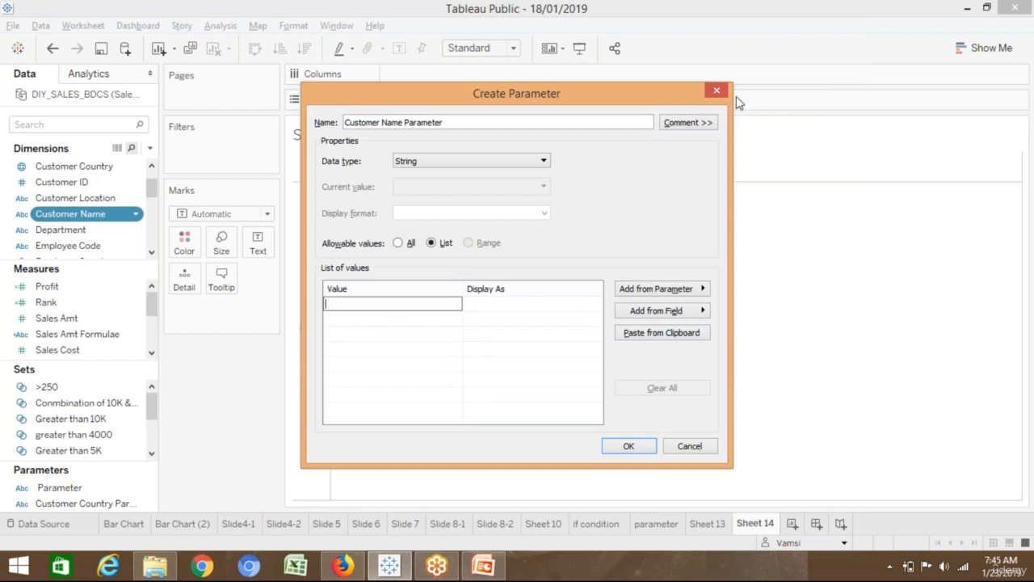
pyautogui.click(715, 94)
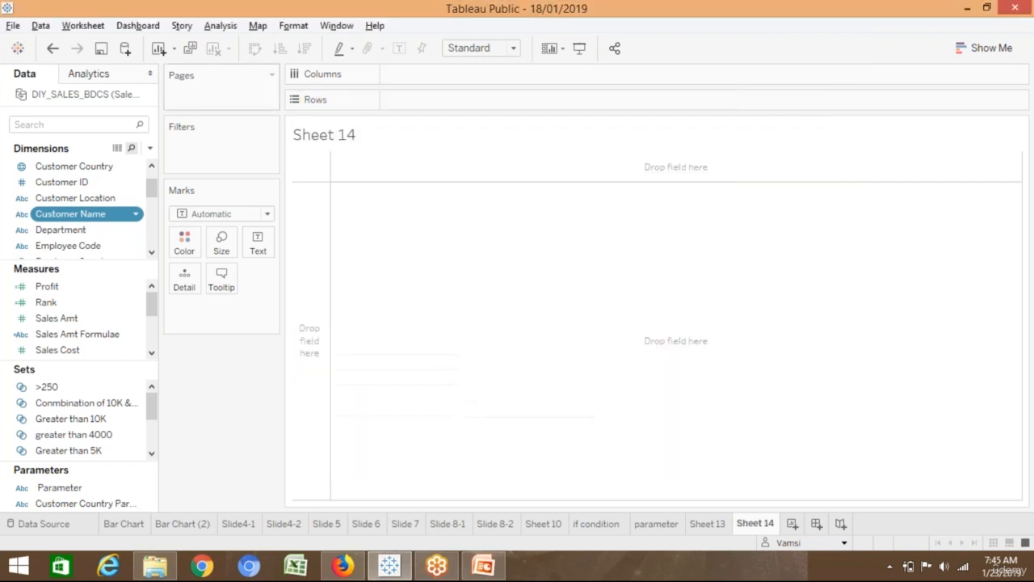
pyautogui.click(220, 25)
pyautogui.moveTo(295, 322)
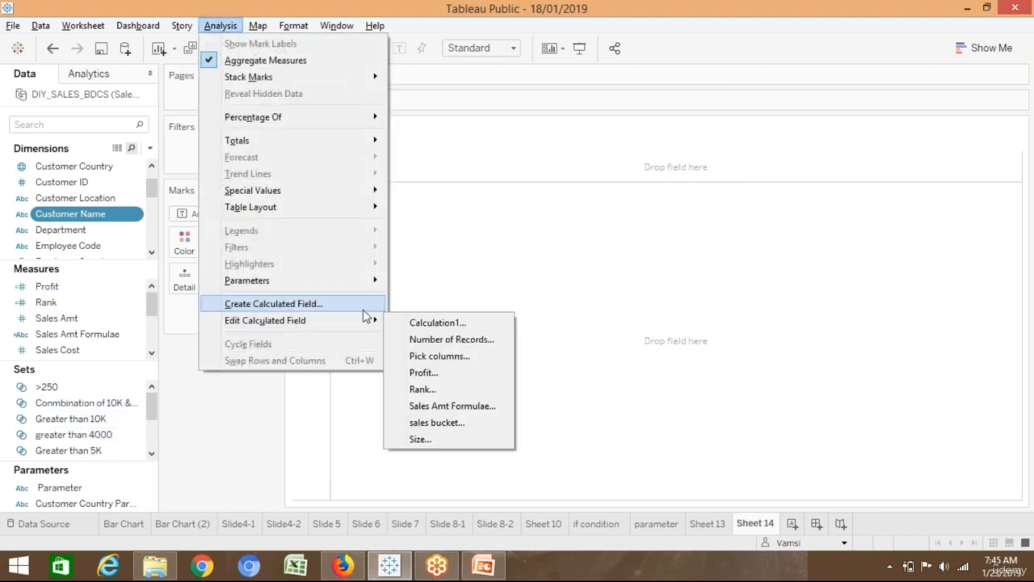
pyautogui.click(420, 323)
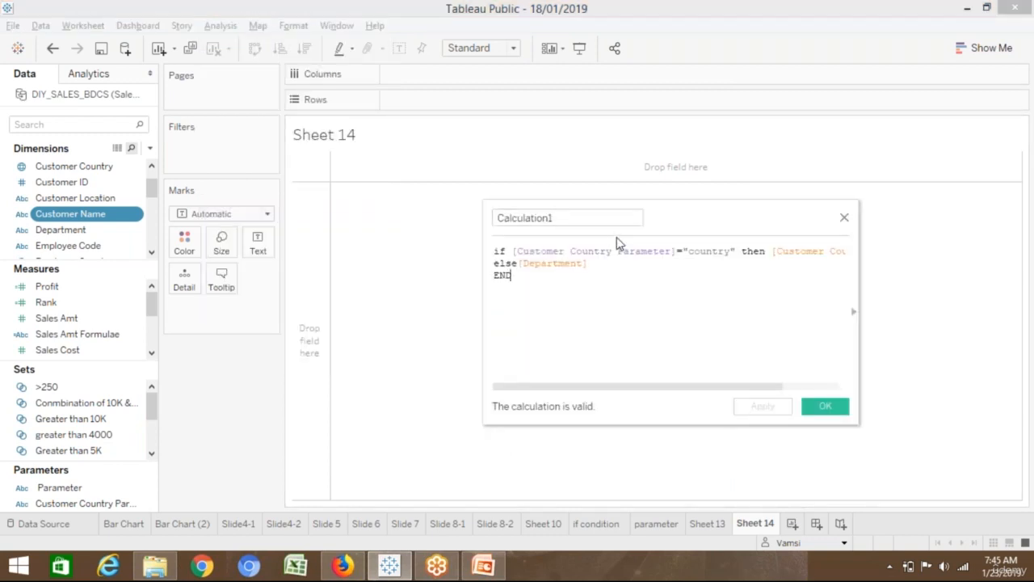
pyautogui.click(844, 218)
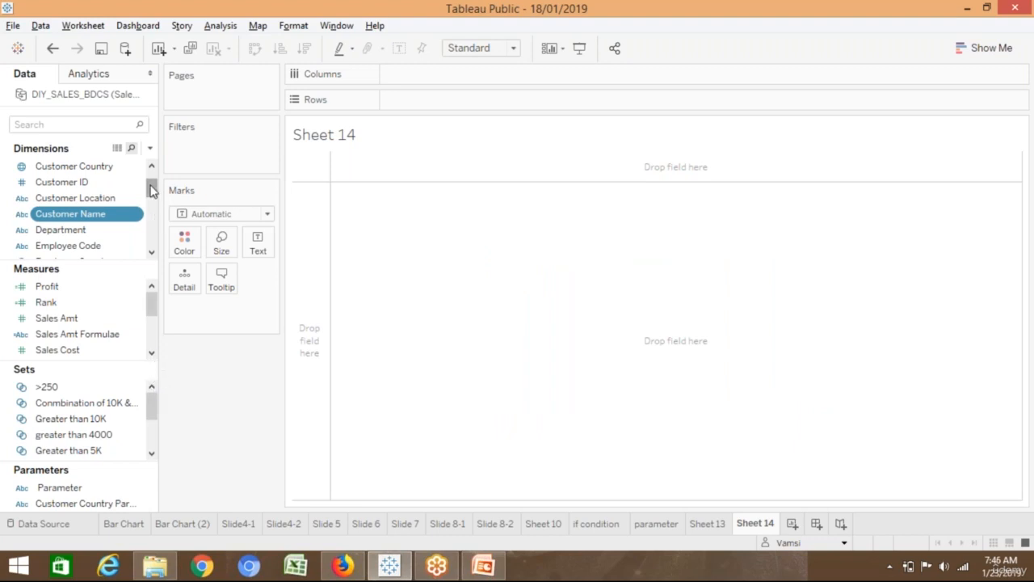
pyautogui.rightClick(93, 501)
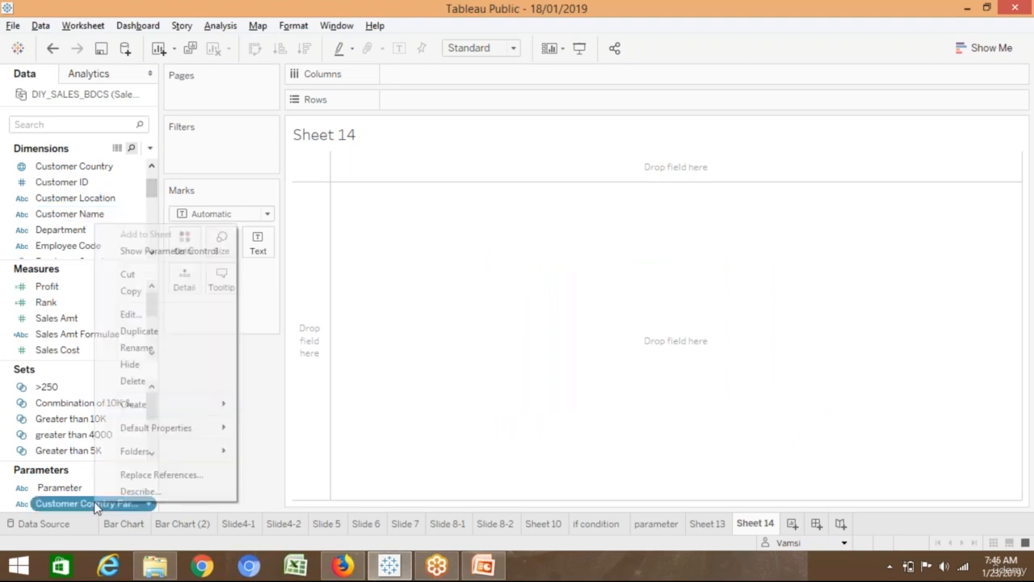
pyautogui.click(167, 315)
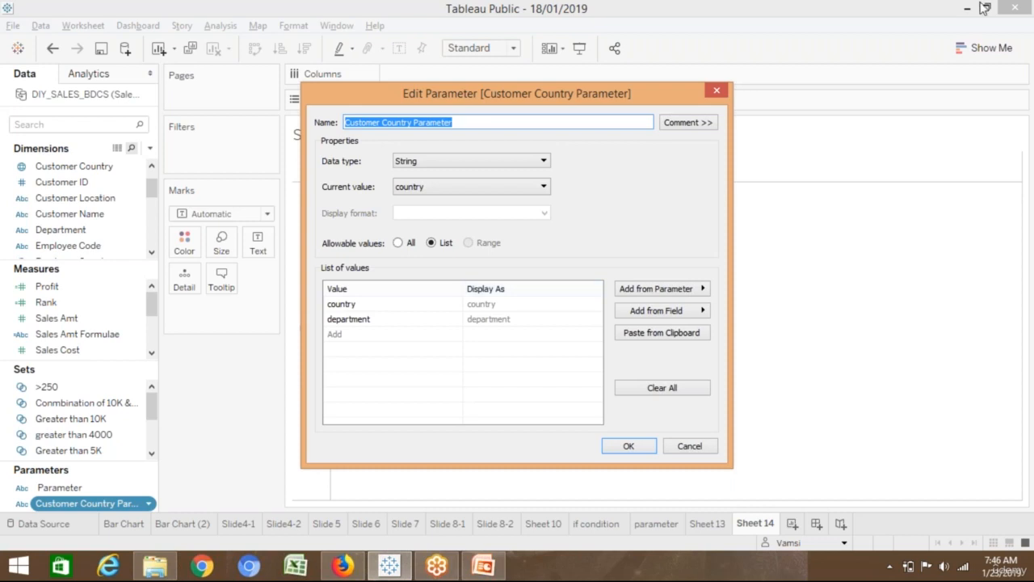
pyautogui.click(883, 24)
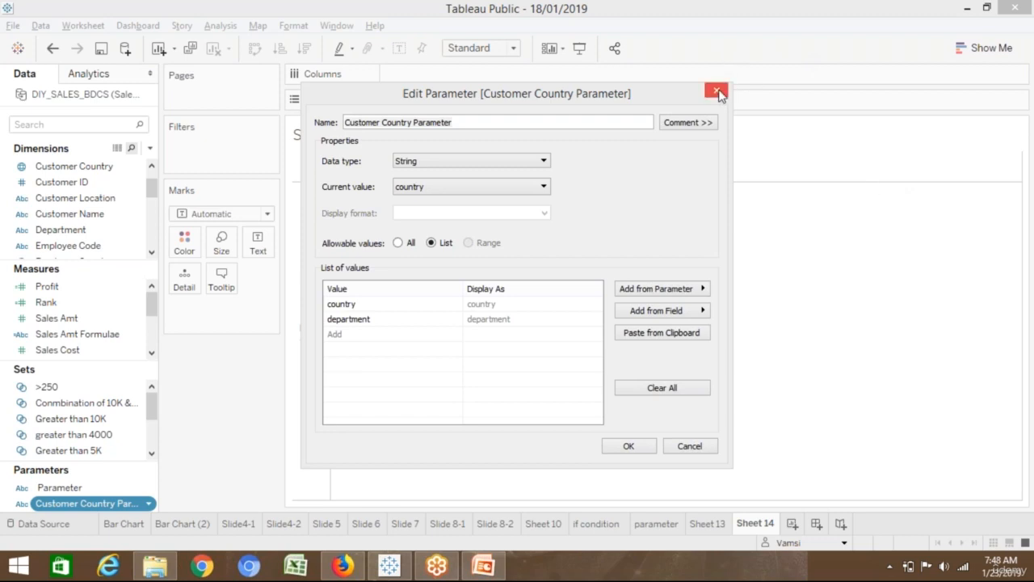
pyautogui.click(638, 445)
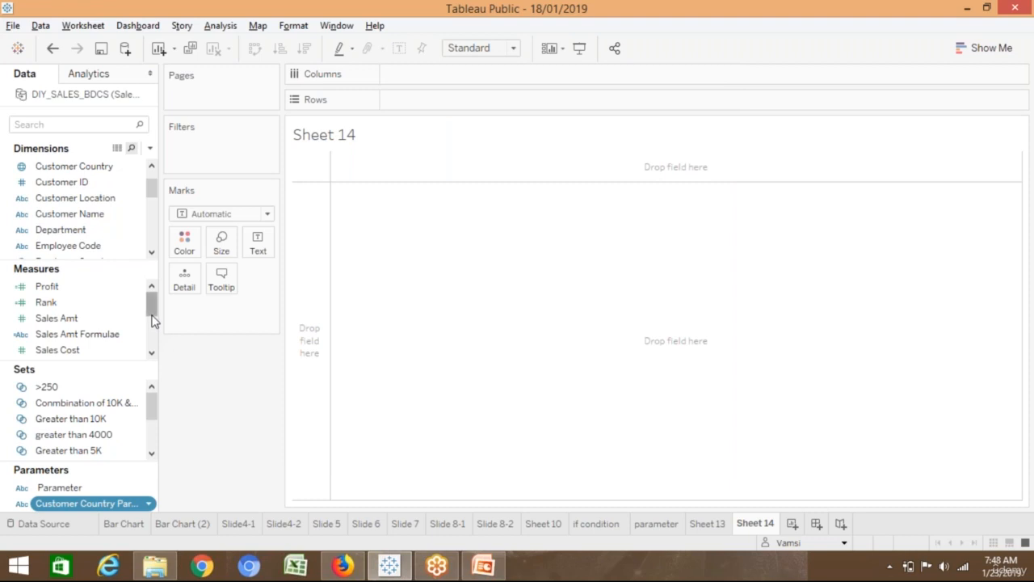
# Step: Start renaming the Parameter field but keep its name as Parameter
pyautogui.click(81, 487)
pyautogui.rightClick(81, 487)
pyautogui.click(121, 332)
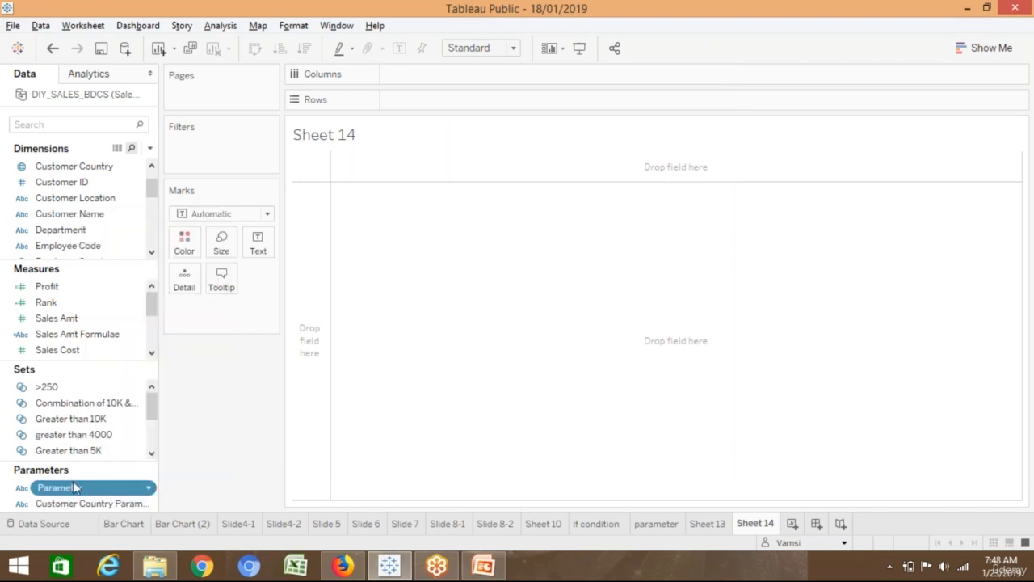
pyautogui.click(200, 490)
# Step: Show the Customer Country Parameter control on Sheet 14, leaving it set to country
pyautogui.click(113, 504)
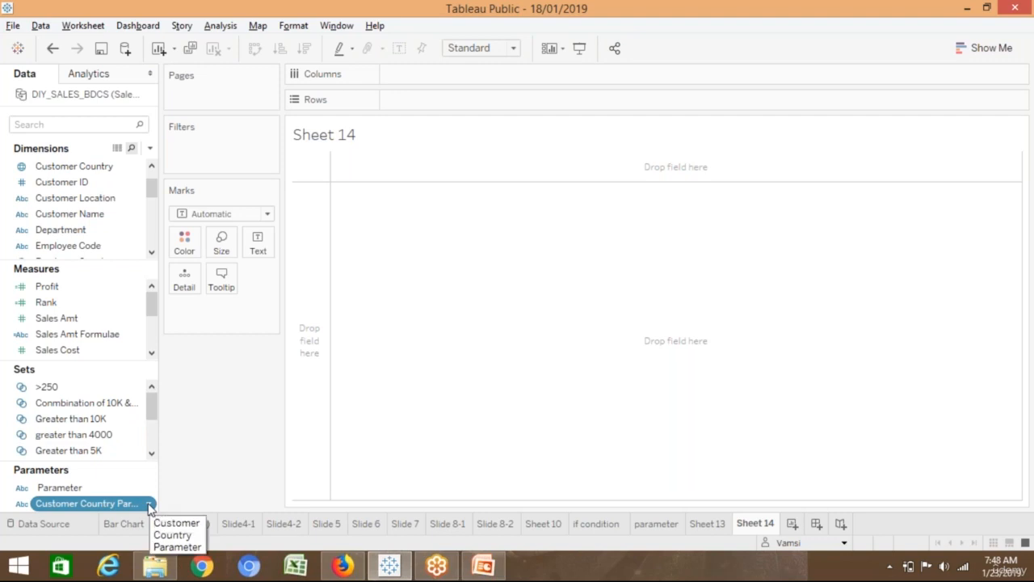
pyautogui.click(150, 504)
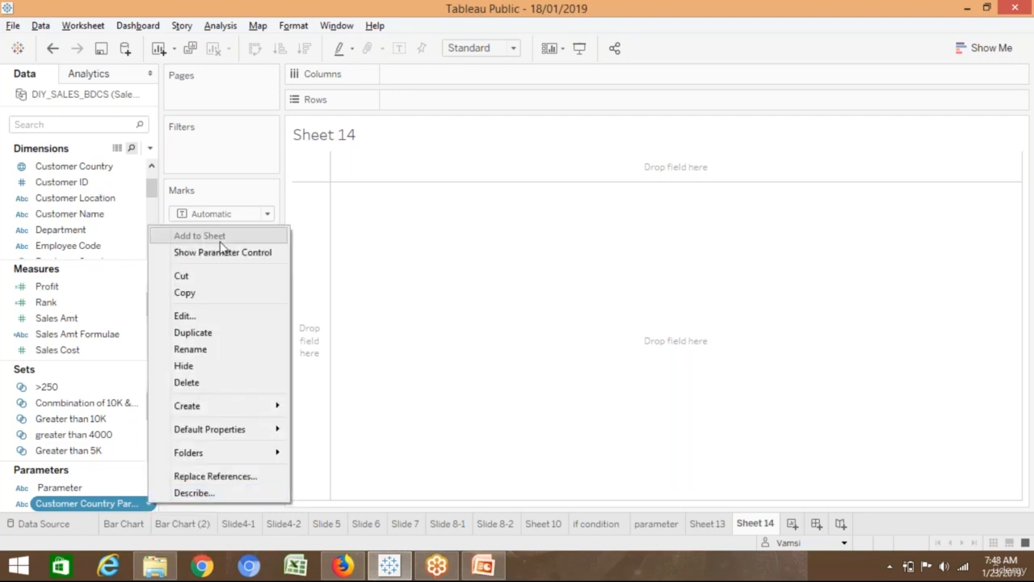
pyautogui.click(222, 253)
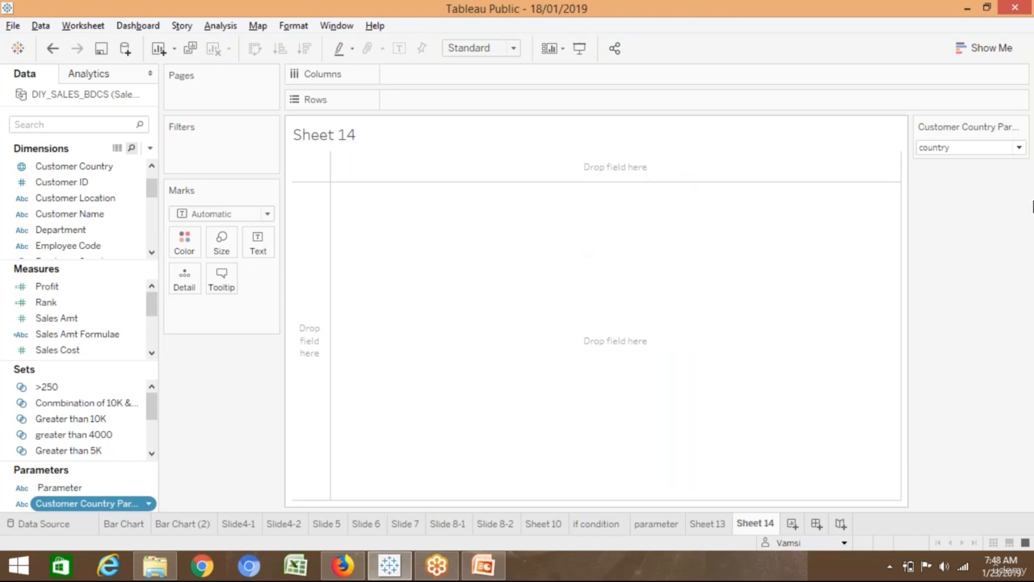
pyautogui.click(1019, 149)
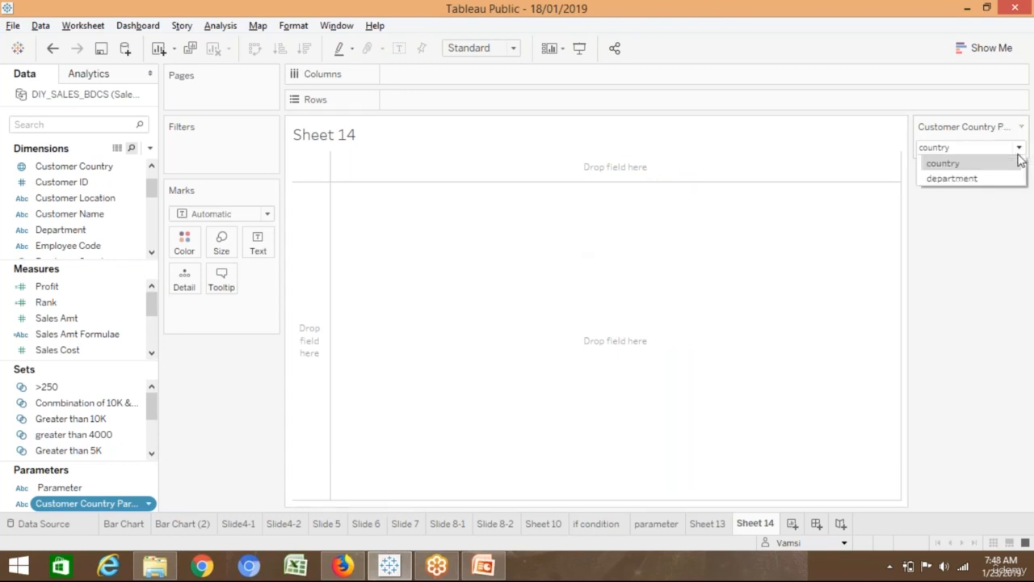
pyautogui.click(1020, 160)
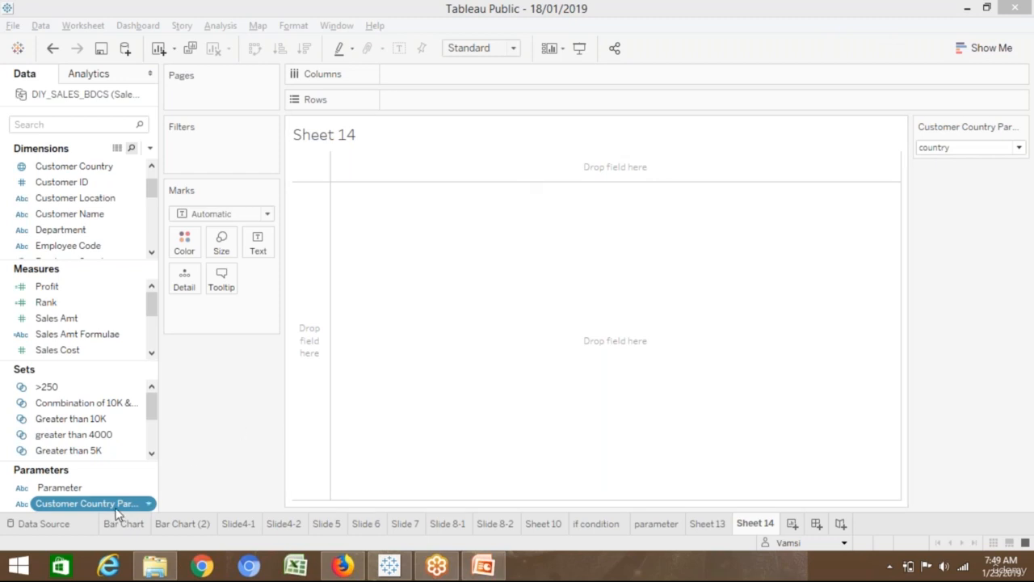
# Step: Chart SUM(Profit) as vertical bars for Customer Country IN, UK and US
pyautogui.moveTo(116, 509); pyautogui.dragTo(222, 315)
pyautogui.moveTo(103, 167)
pyautogui.mouseDown()
pyautogui.moveTo(462, 98)
pyautogui.moveTo(394, 99)
pyautogui.mouseUp()
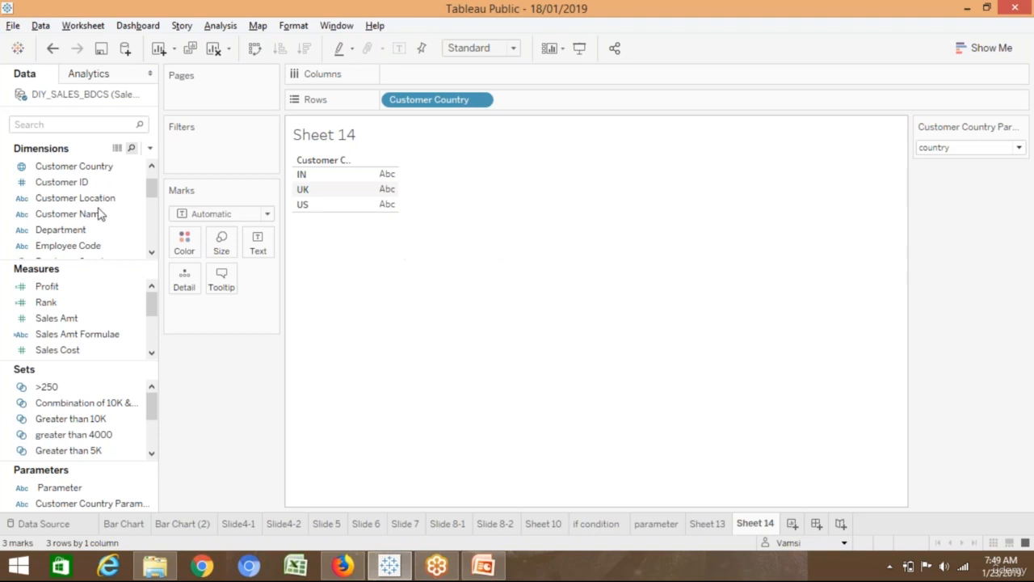
pyautogui.click(64, 288)
pyautogui.moveTo(94, 276); pyautogui.dragTo(388, 74)
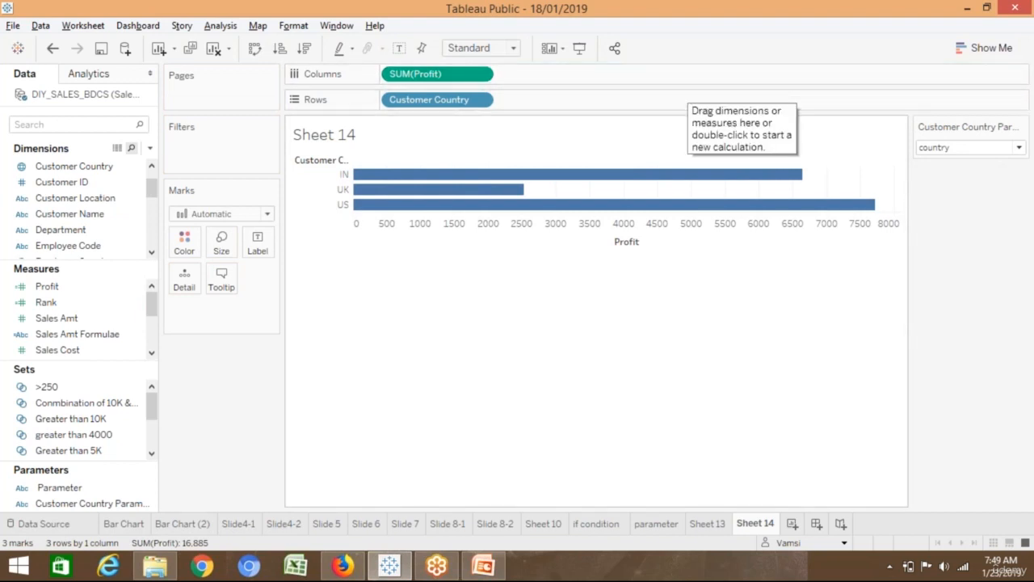
pyautogui.click(254, 50)
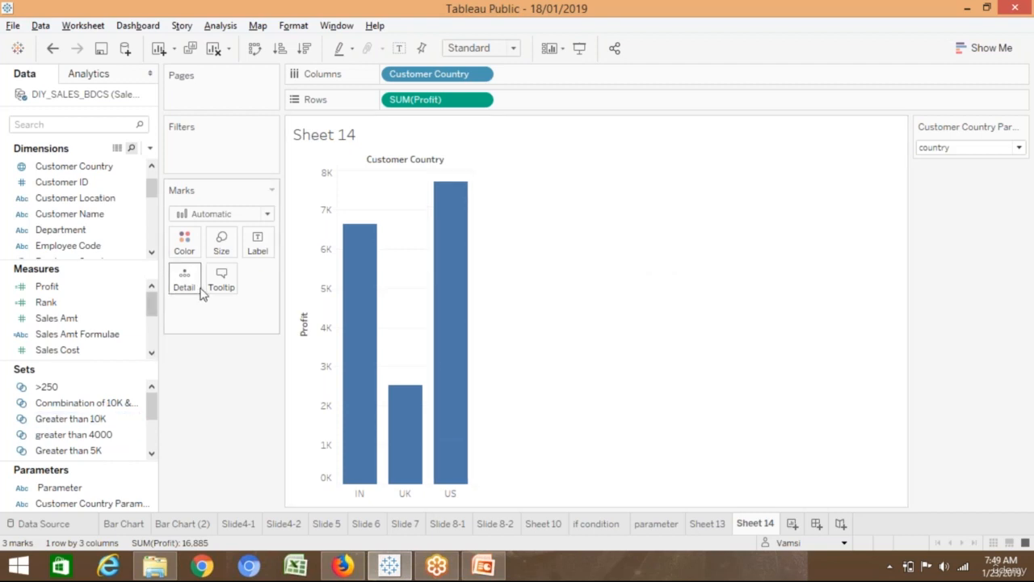
pyautogui.click(109, 500)
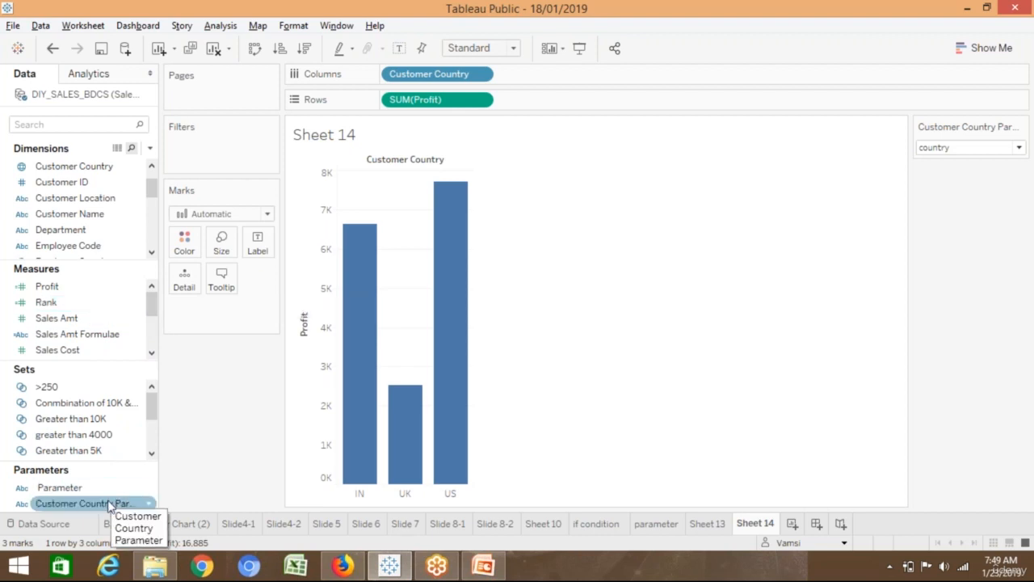
# Step: Switch the Customer Country Parameter to department, back to country, then department again
pyautogui.click(127, 259)
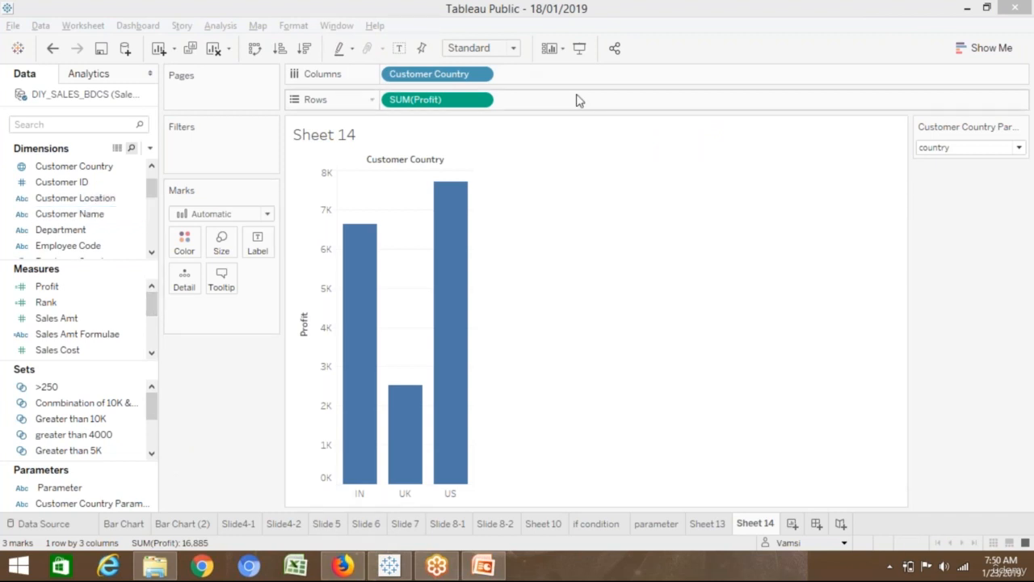
pyautogui.click(1021, 151)
pyautogui.click(1021, 150)
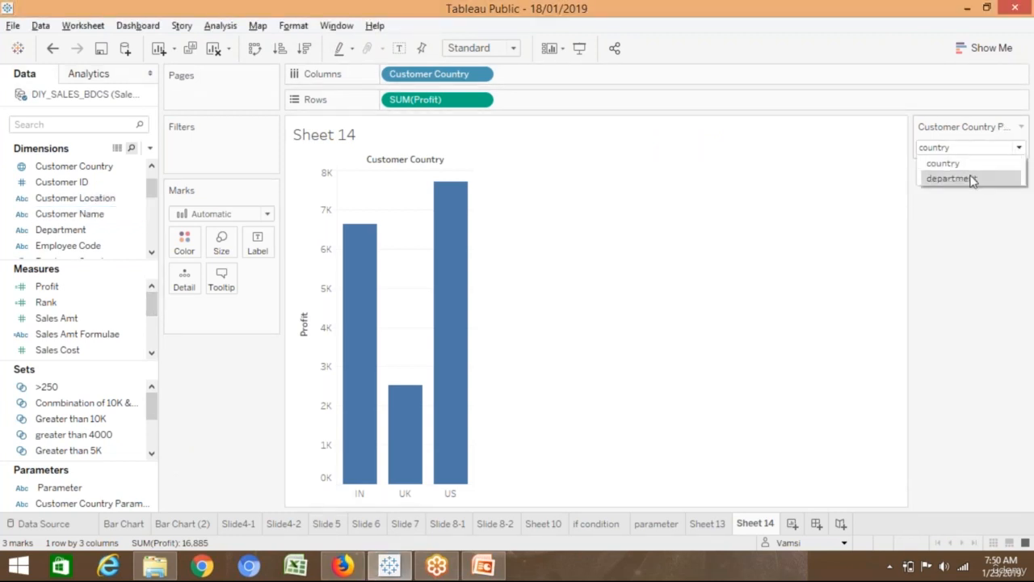
pyautogui.click(971, 178)
pyautogui.click(1020, 148)
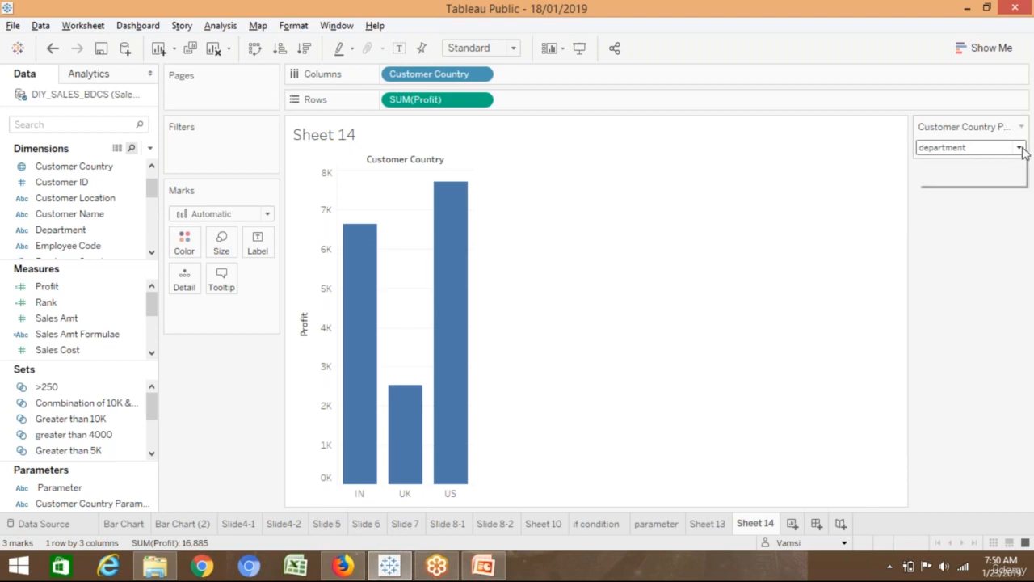
pyautogui.click(941, 163)
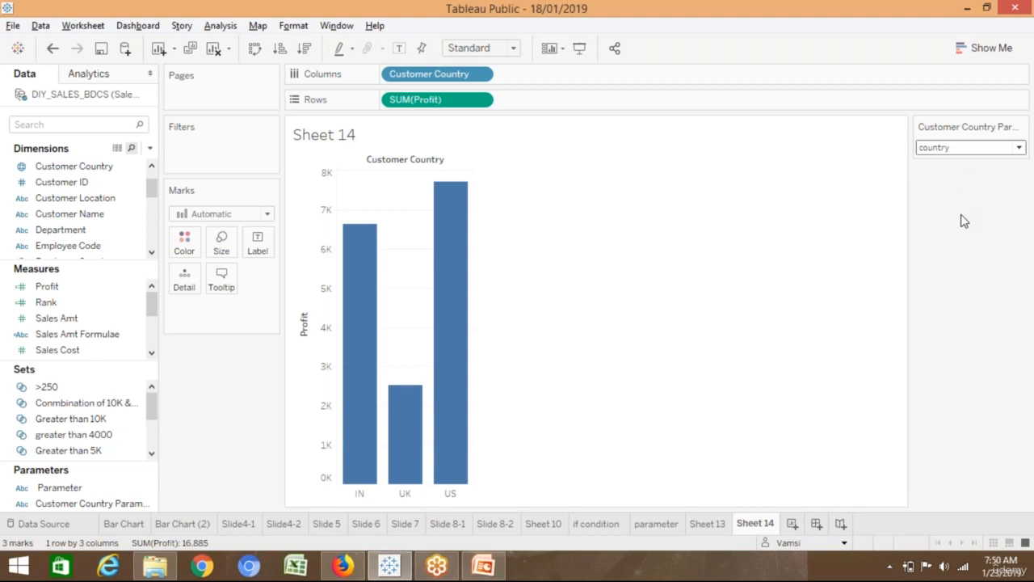
pyautogui.click(1019, 147)
pyautogui.click(975, 178)
pyautogui.moveTo(151, 314)
pyautogui.mouseDown()
pyautogui.moveTo(151, 340)
pyautogui.moveTo(152, 314)
pyautogui.mouseUp()
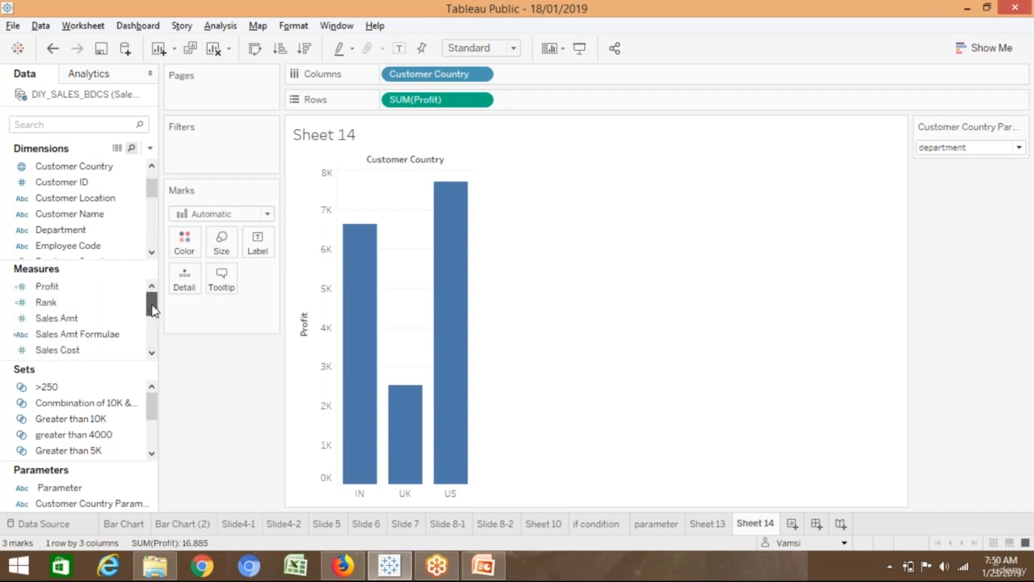
pyautogui.moveTo(152, 188); pyautogui.dragTo(151, 239)
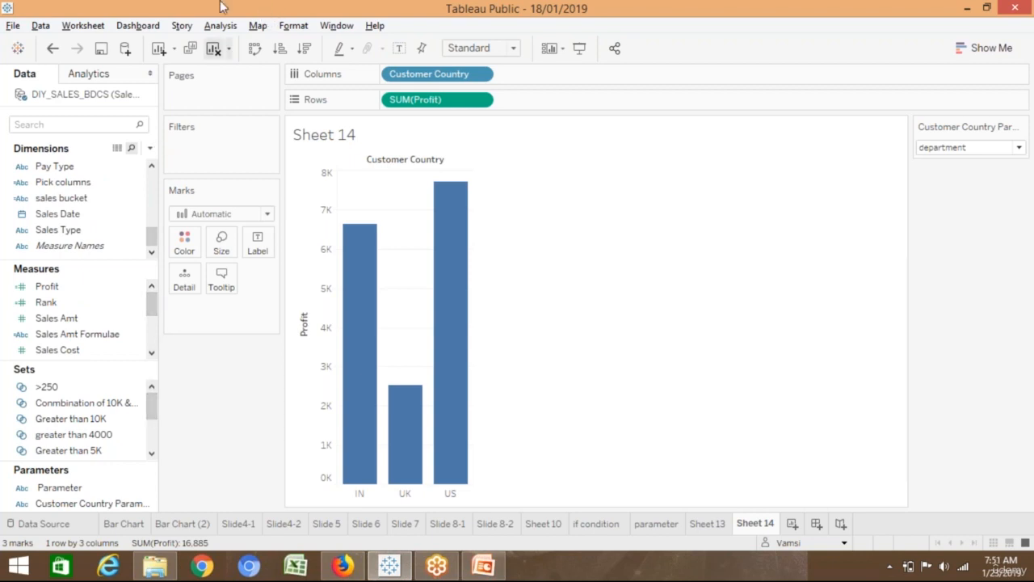
# Step: Open Calculation1 through Analysis > Edit Calculated Field
pyautogui.click(220, 26)
pyautogui.moveTo(344, 337)
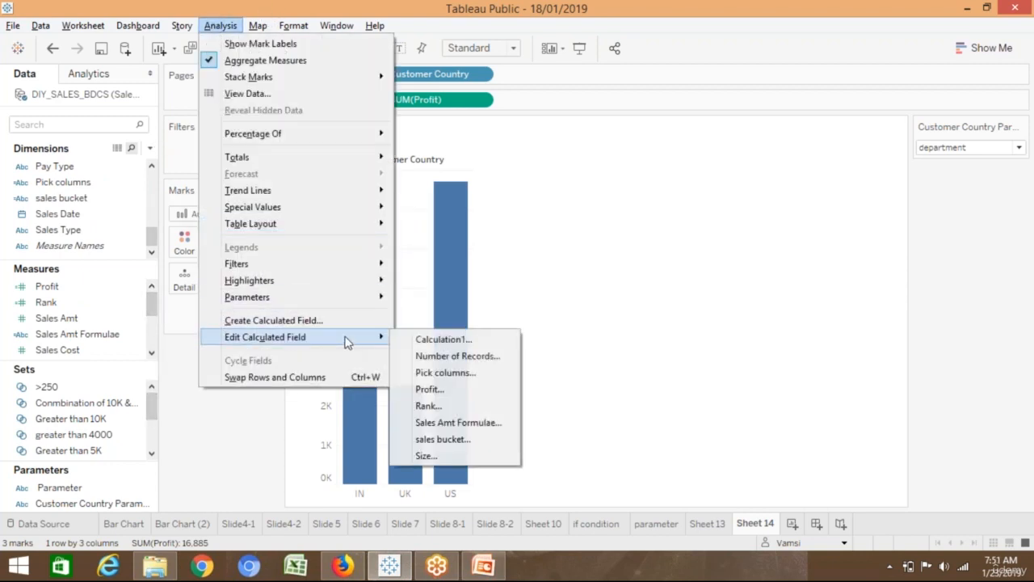
pyautogui.click(445, 344)
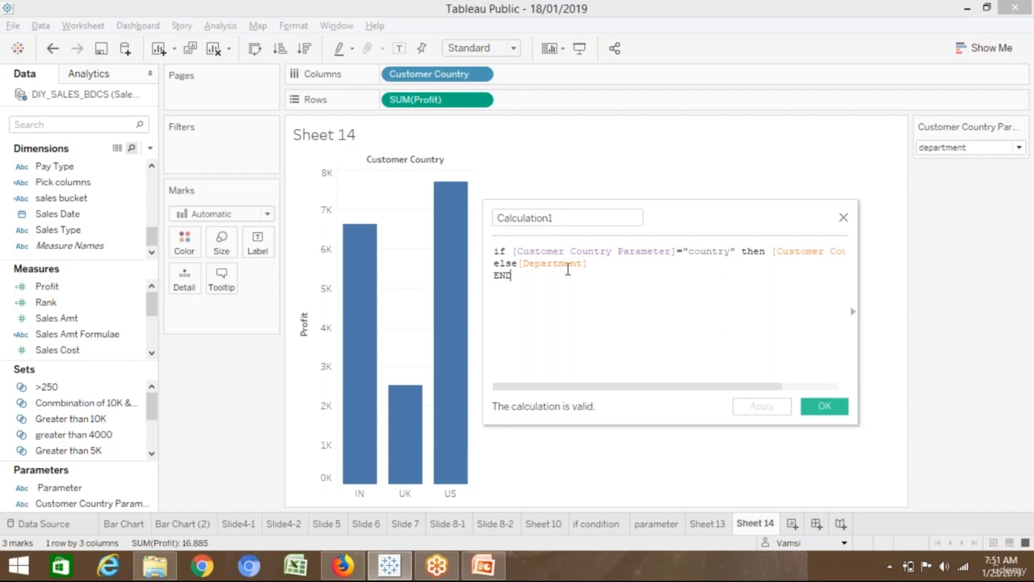
# Step: Rename the calculated field to customer_country_parameter and save it
pyautogui.click(565, 217)
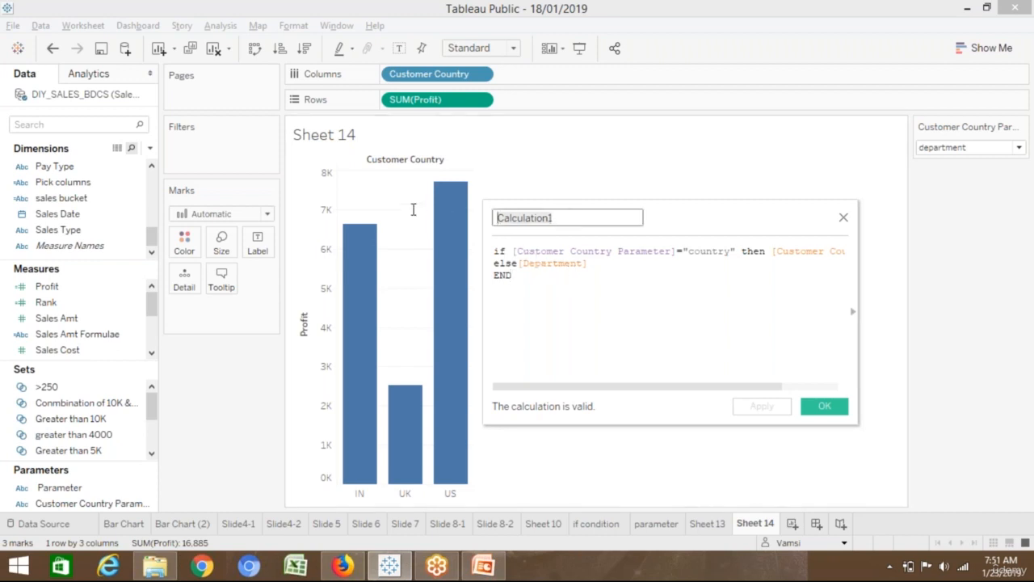
pyautogui.write('custoemr')
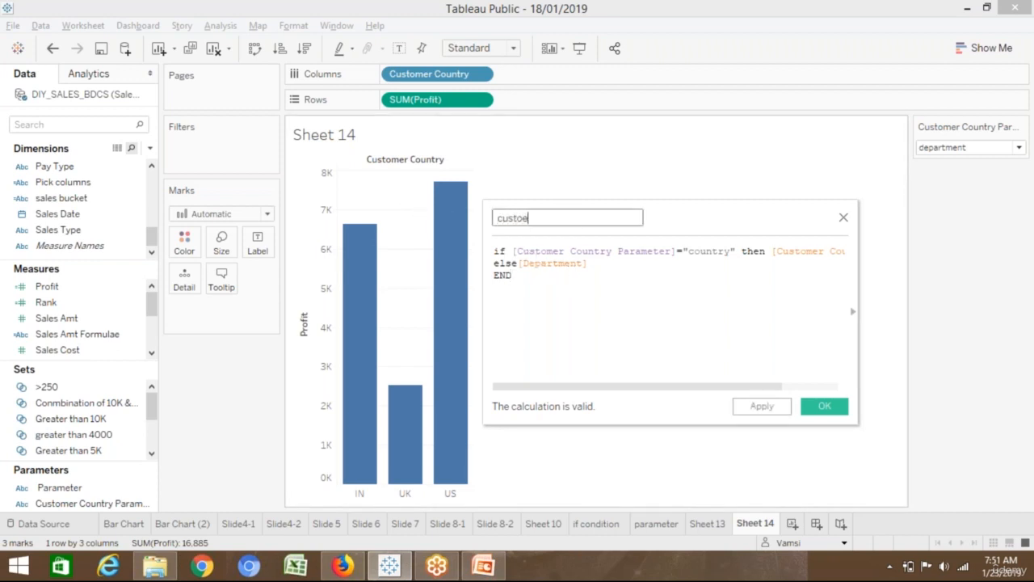
pyautogui.press('BackSpace')
pyautogui.press('BackSpace')
pyautogui.press('BackSpace')
pyautogui.write('mer_co')
pyautogui.press('BackSpace')
pyautogui.press('BackSpace')
pyautogui.write('vountry')
pyautogui.press('BackSpace')
pyautogui.press('BackSpace')
pyautogui.press('BackSpace')
pyautogui.press('BackSpace')
pyautogui.press('BackSpace')
pyautogui.press('BackSpace')
pyautogui.press('BackSpace')
pyautogui.write('country_pst')
pyautogui.press('BackSpace')
pyautogui.press('BackSpace')
pyautogui.press('BackSpace')
pyautogui.write('para')
pyautogui.write('meter')
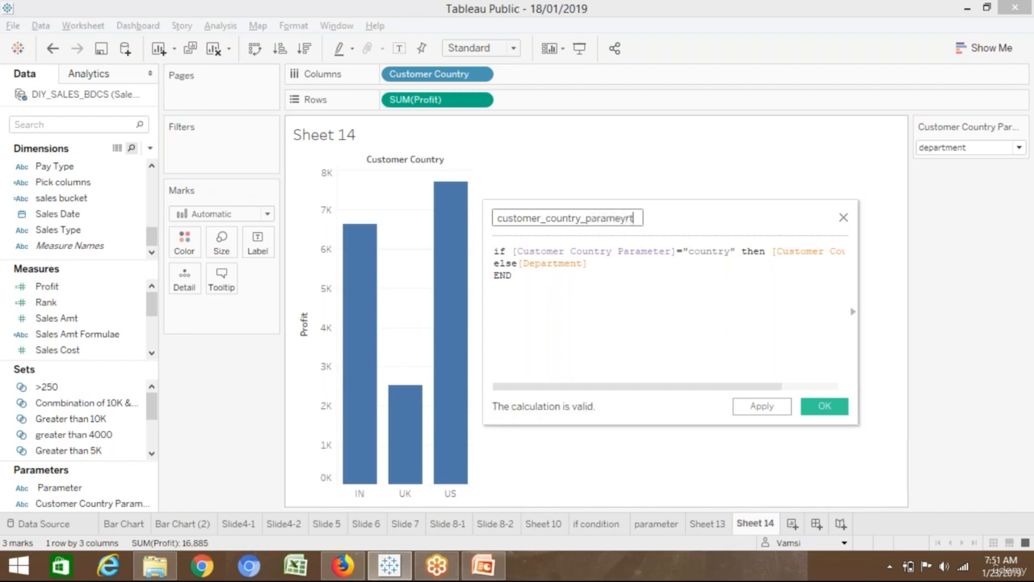
pyautogui.press('BackSpace')
pyautogui.press('BackSpace')
pyautogui.press('BackSpace')
pyautogui.write('ter')
pyautogui.click(823, 407)
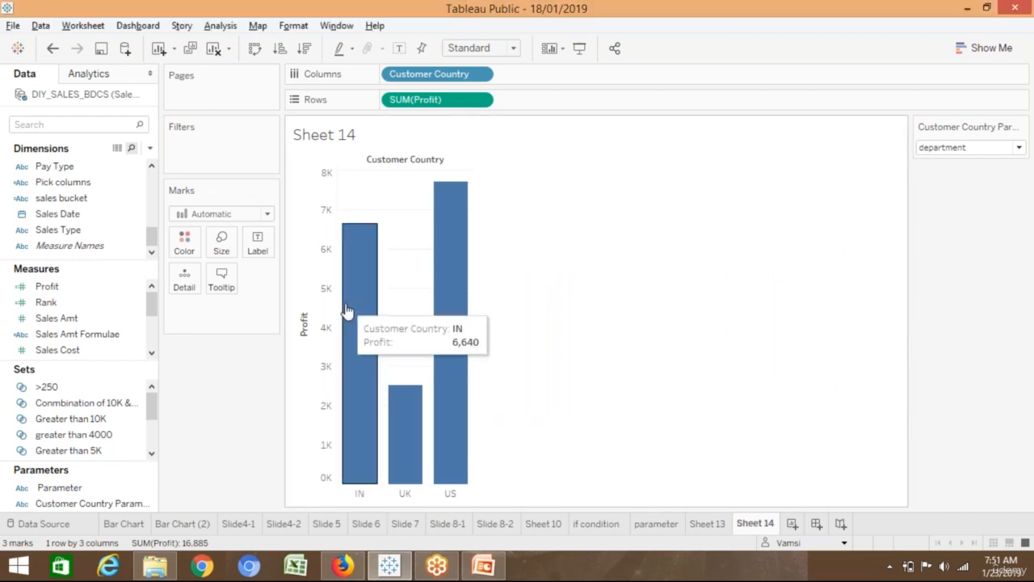
# Step: Find customer_country_parameter in the Dimensions list and open its formula with Edit..
pyautogui.scroll(2, 153, 301)
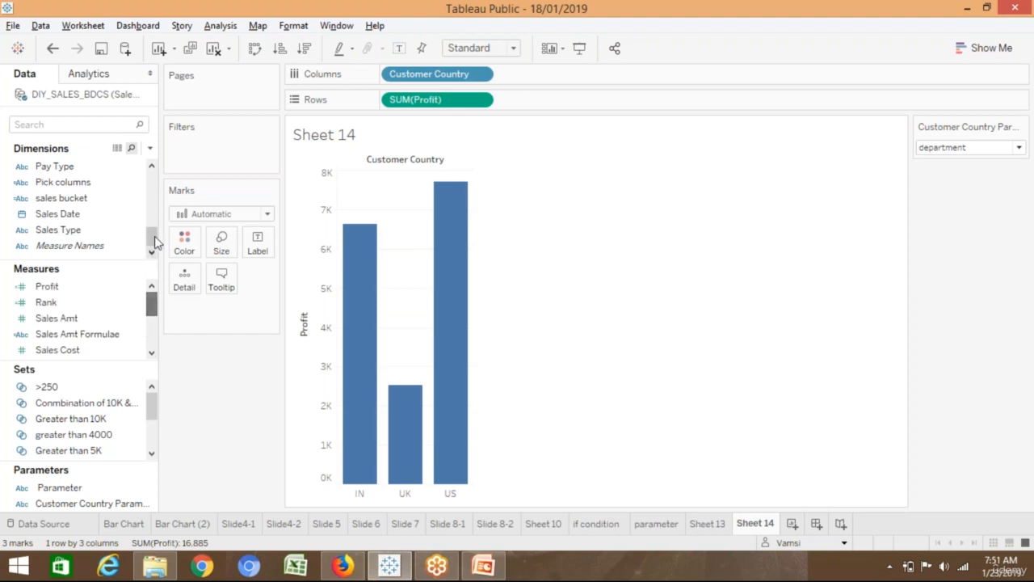
pyautogui.scroll(2, 152, 225)
pyautogui.moveTo(152, 225); pyautogui.dragTo(156, 182)
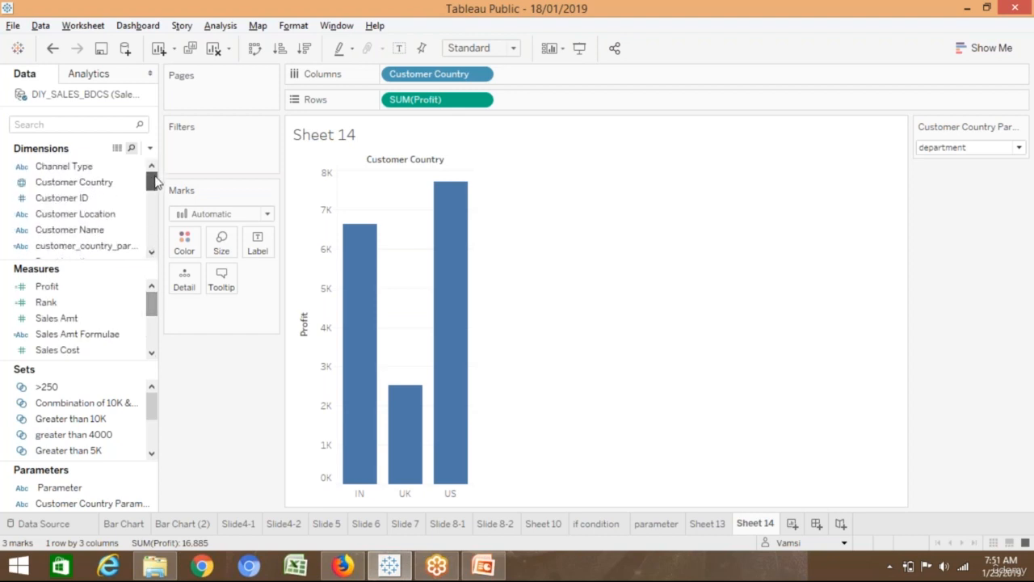
pyautogui.click(92, 246)
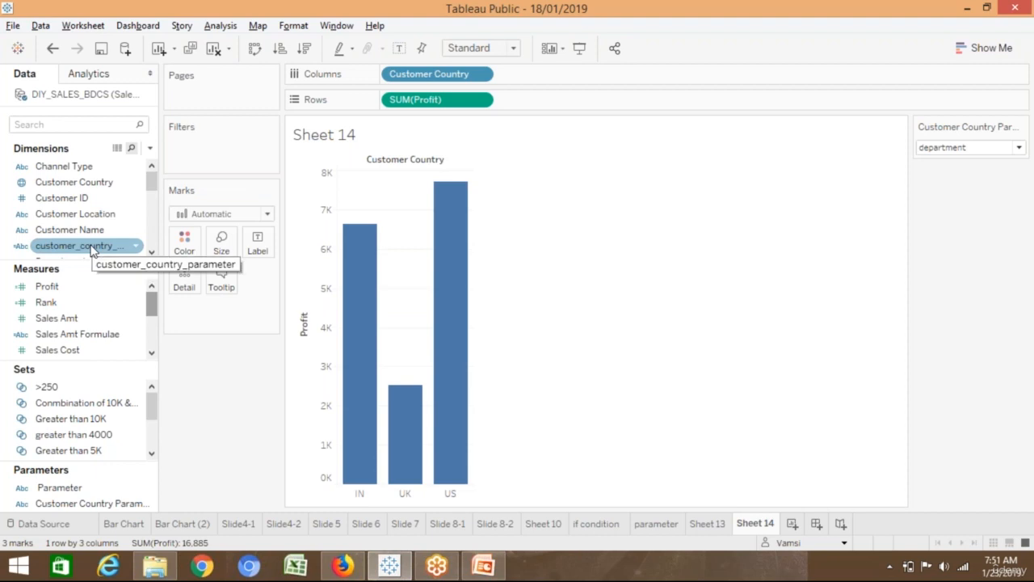
pyautogui.click(91, 246)
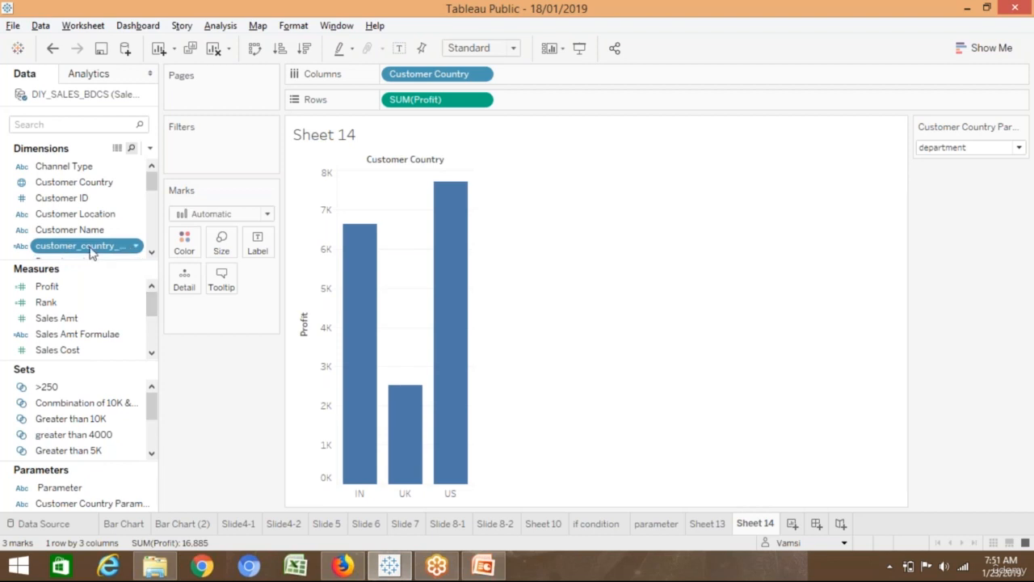
pyautogui.rightClick(92, 246)
pyautogui.click(185, 93)
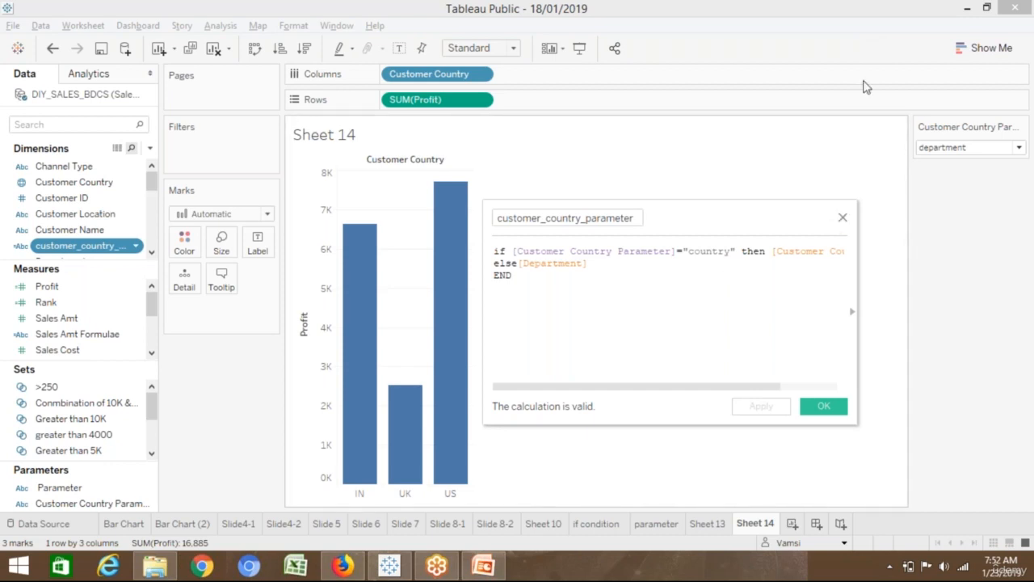
# Step: Place the cursor after else to add a space before [Department]
pyautogui.click(516, 262)
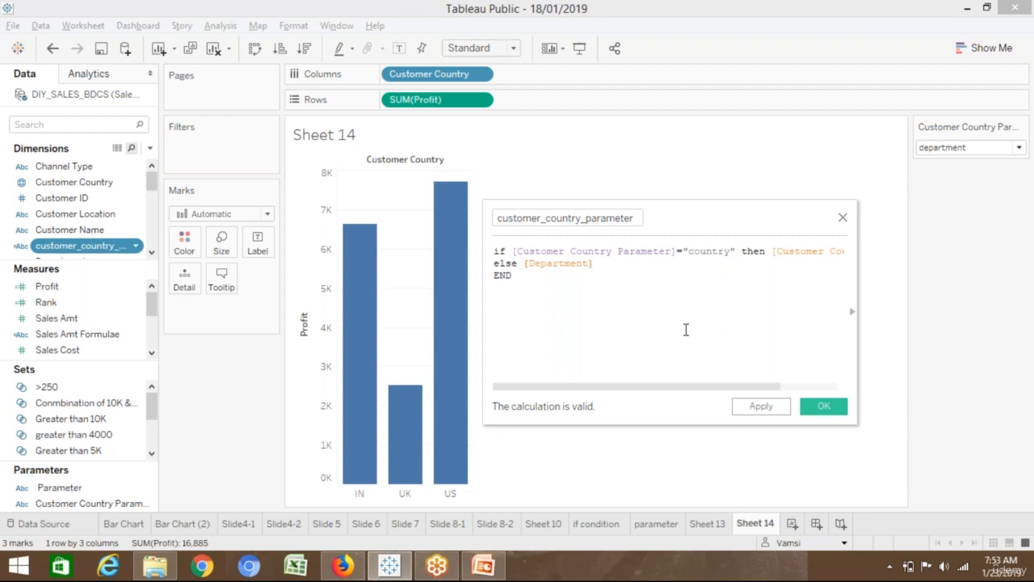
# Step: Review the customer_country_parameter formula and confirm it with OK
pyautogui.click(854, 316)
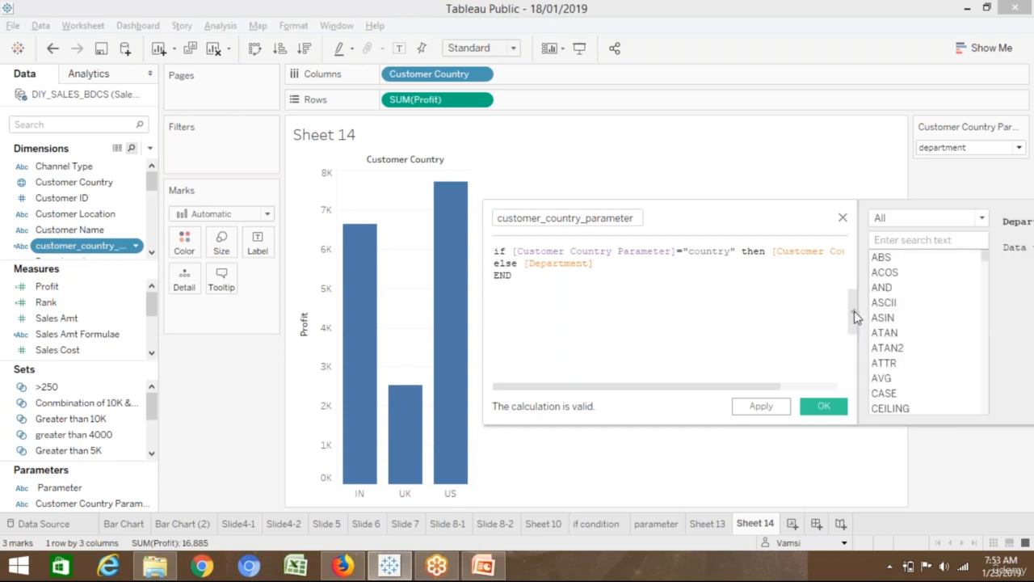
pyautogui.click(855, 317)
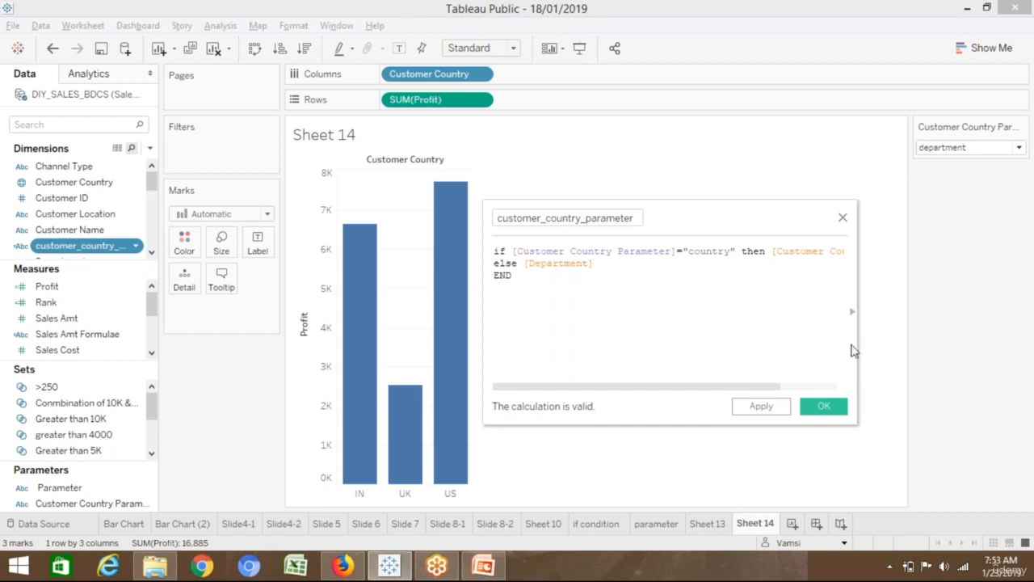
pyautogui.moveTo(736, 395); pyautogui.dragTo(967, 352)
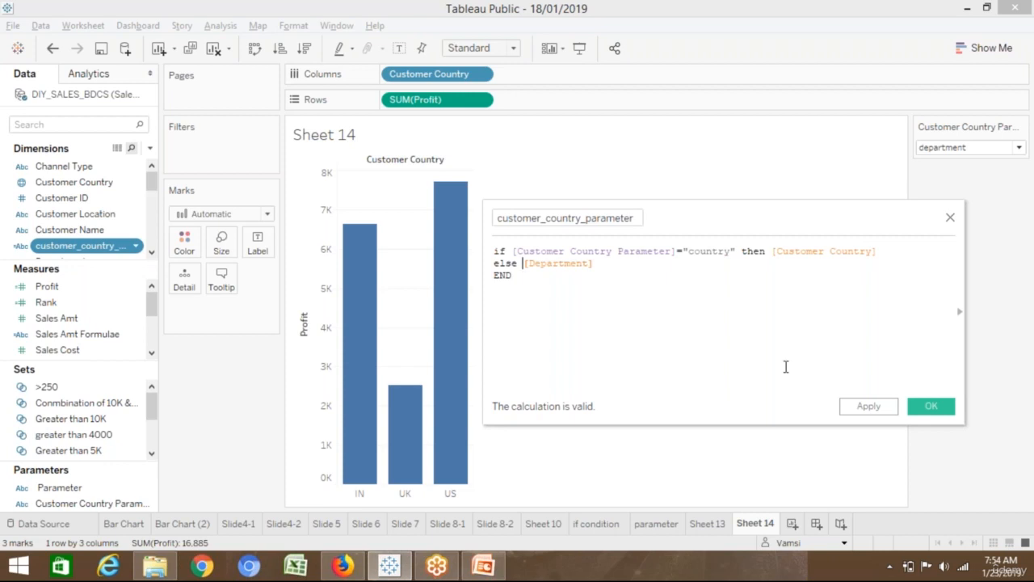
pyautogui.click(930, 407)
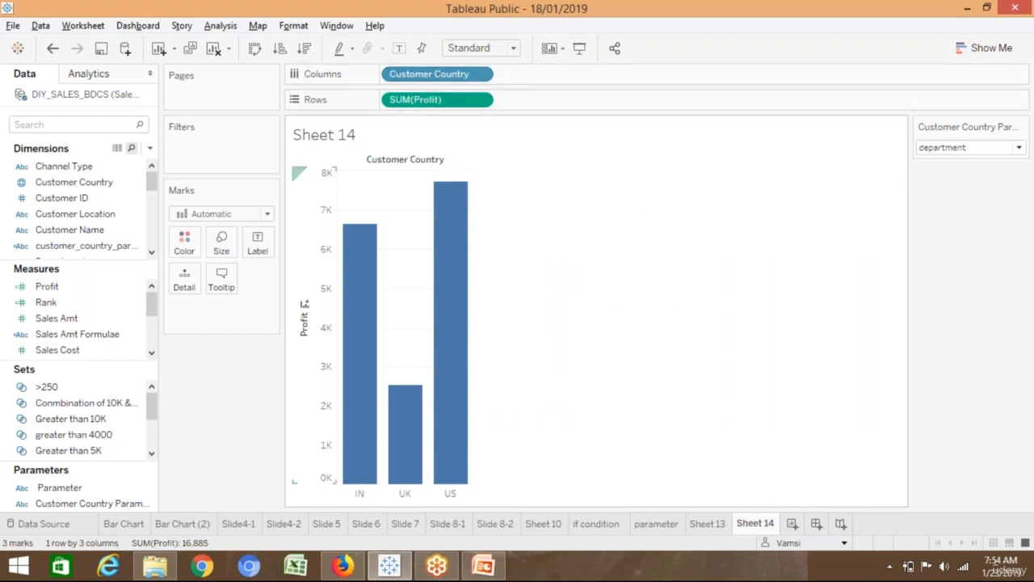
# Step: Drop down the Customer Country Parameter's country and department choices
pyautogui.click(1018, 149)
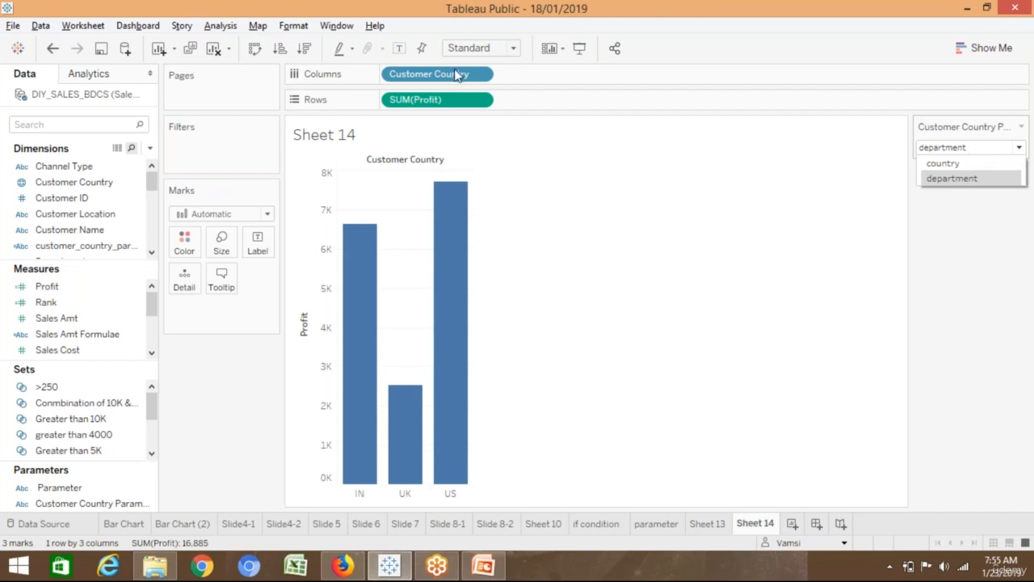
# Step: Start dragging the Customer Country pill off the Columns shelf
pyautogui.moveTo(458, 73); pyautogui.dragTo(221, 393)
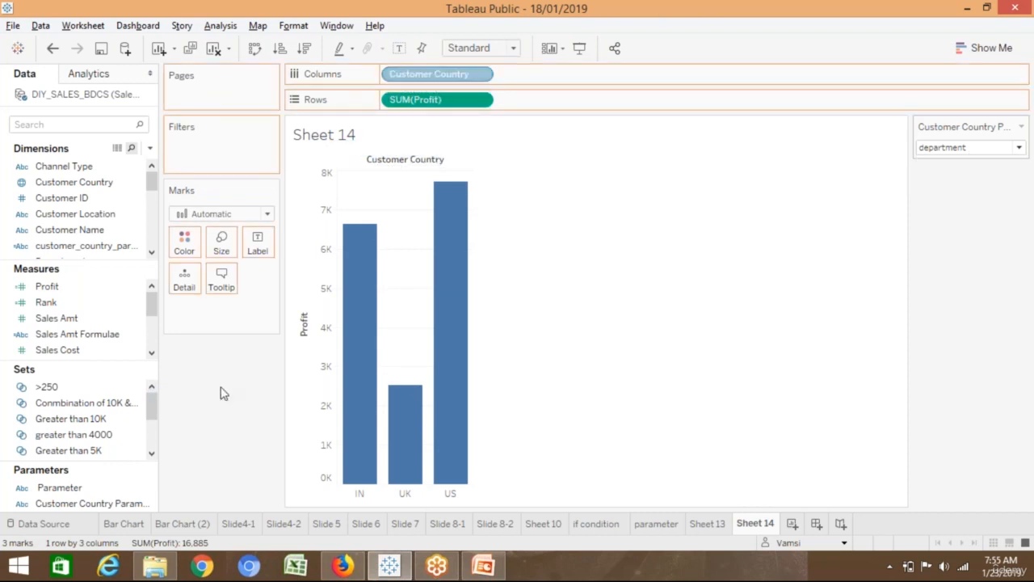
# Step: Replace Customer Country on Columns with customer_country_parameter to drive the Profit bars
pyautogui.click(102, 247)
pyautogui.moveTo(103, 247); pyautogui.dragTo(390, 74)
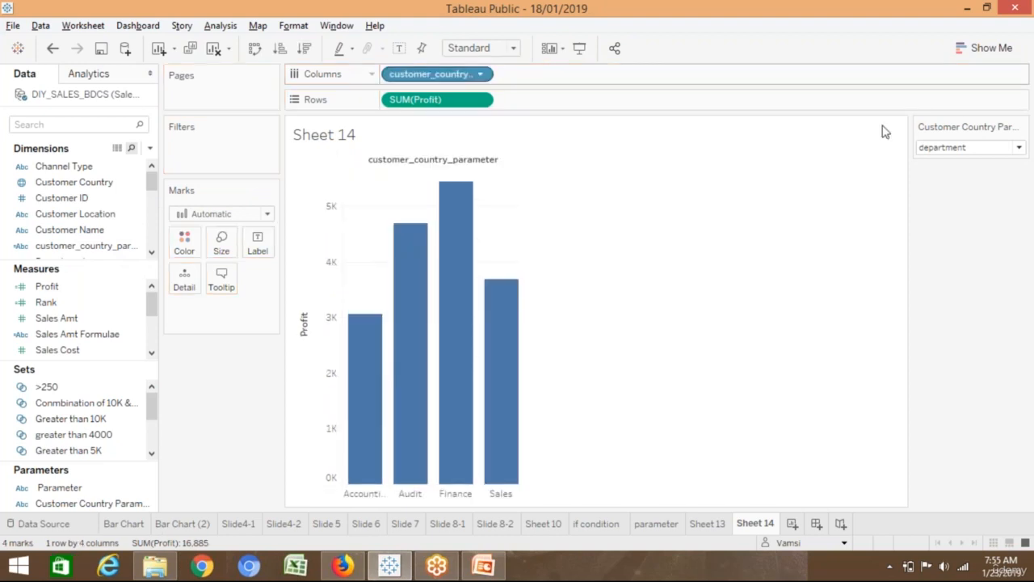
pyautogui.click(1019, 147)
# Step: Toggle the parameter between country and department, leaving it on department (Accounting, Audit, Finance, Sales)
pyautogui.click(985, 164)
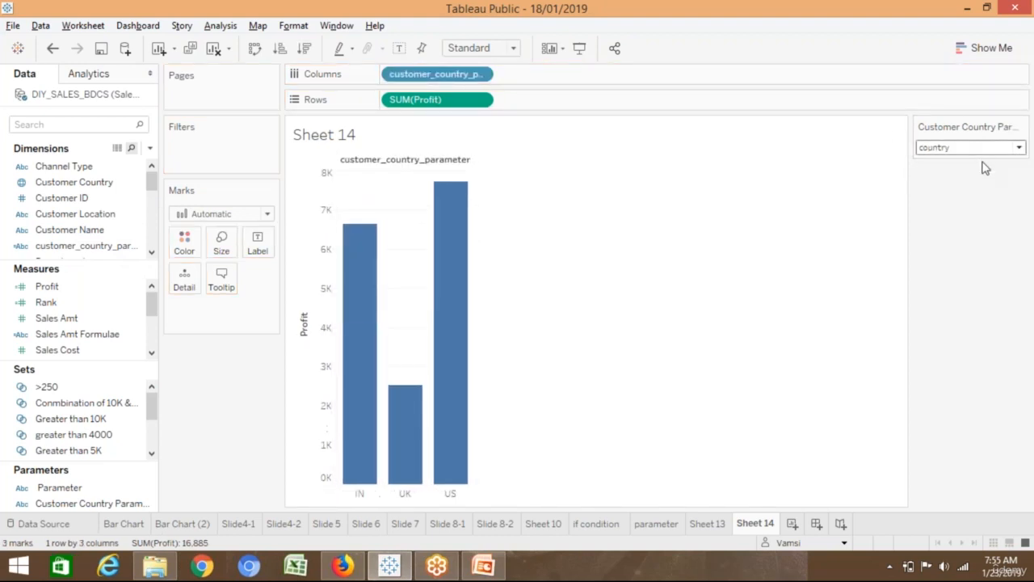
pyautogui.click(1019, 150)
pyautogui.click(984, 176)
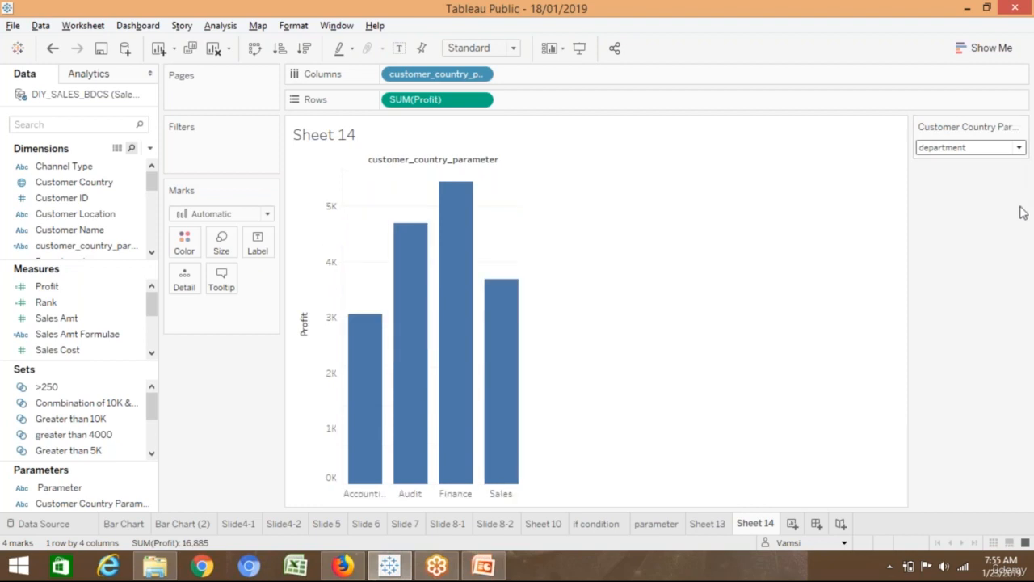
pyautogui.click(1019, 148)
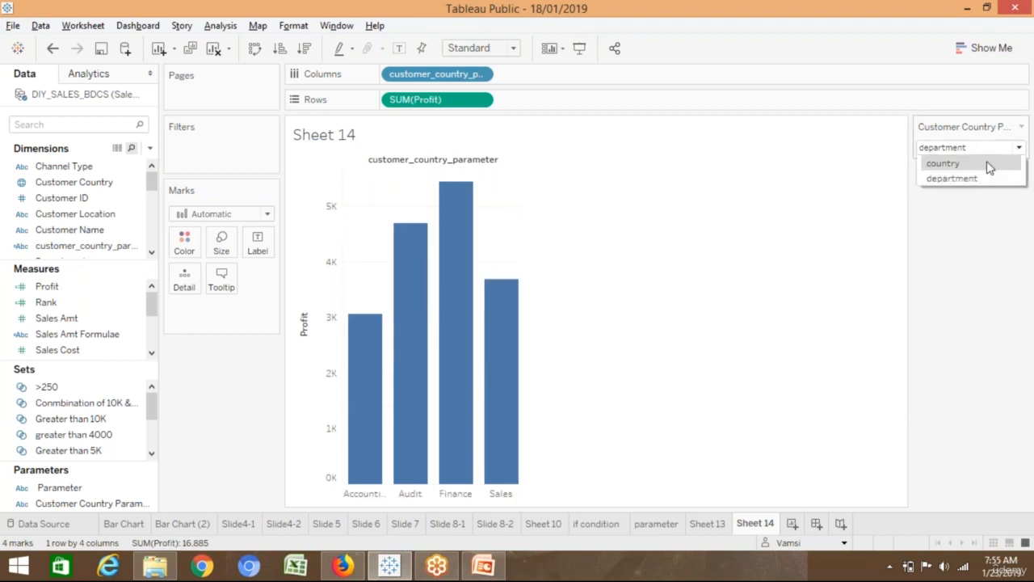
pyautogui.click(988, 165)
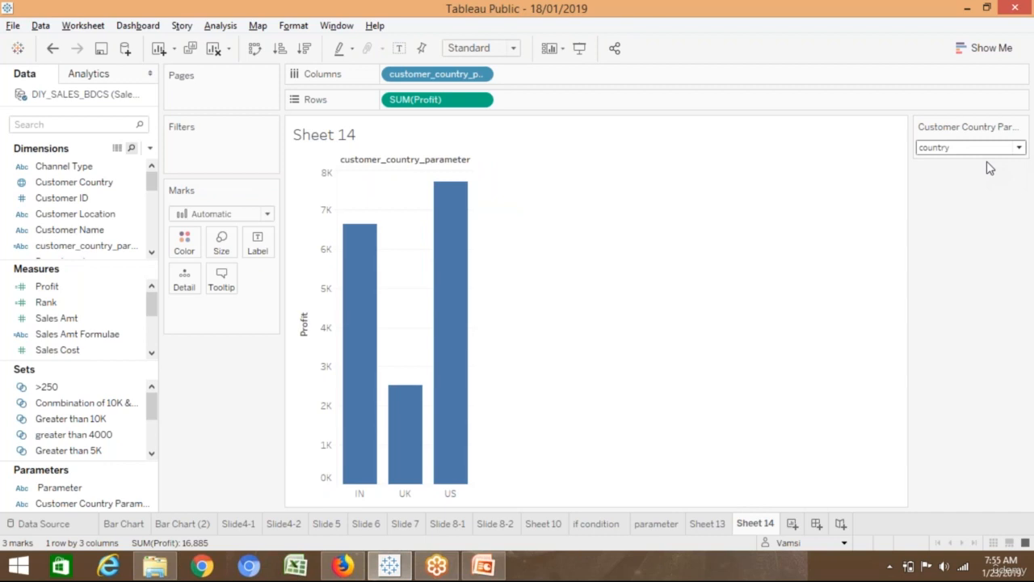
pyautogui.click(1020, 149)
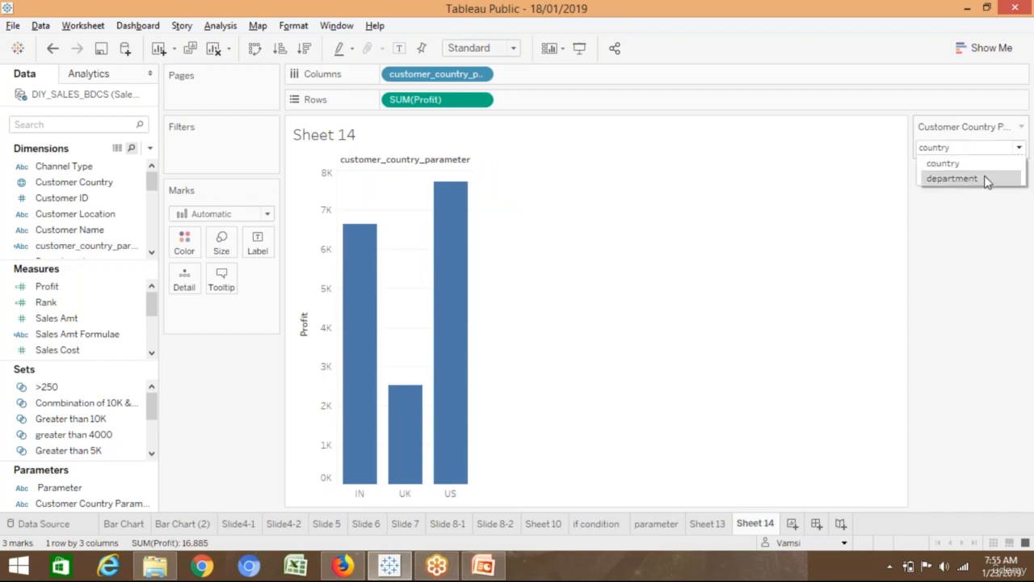
pyautogui.click(987, 179)
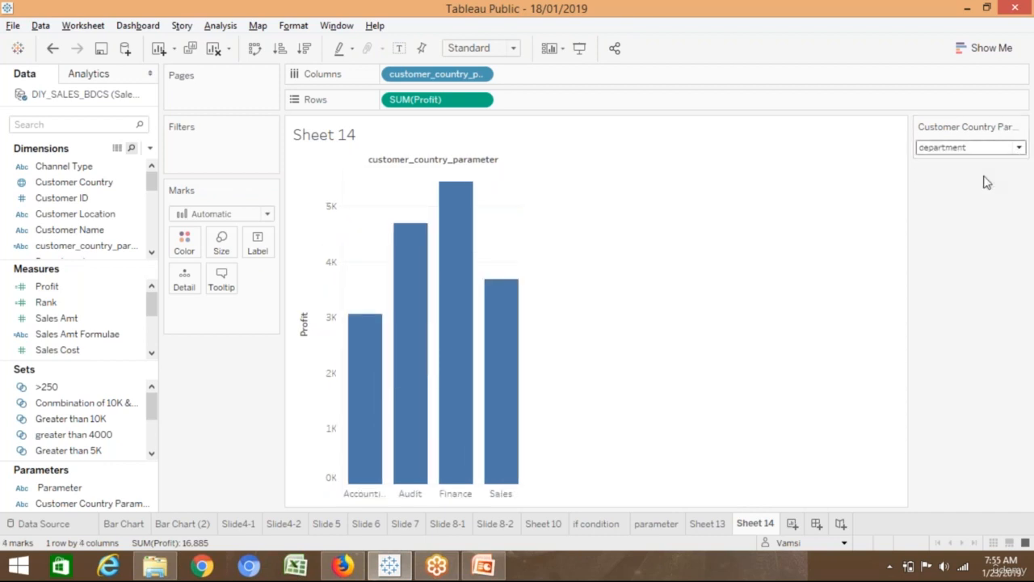
pyautogui.moveTo(523, 378)
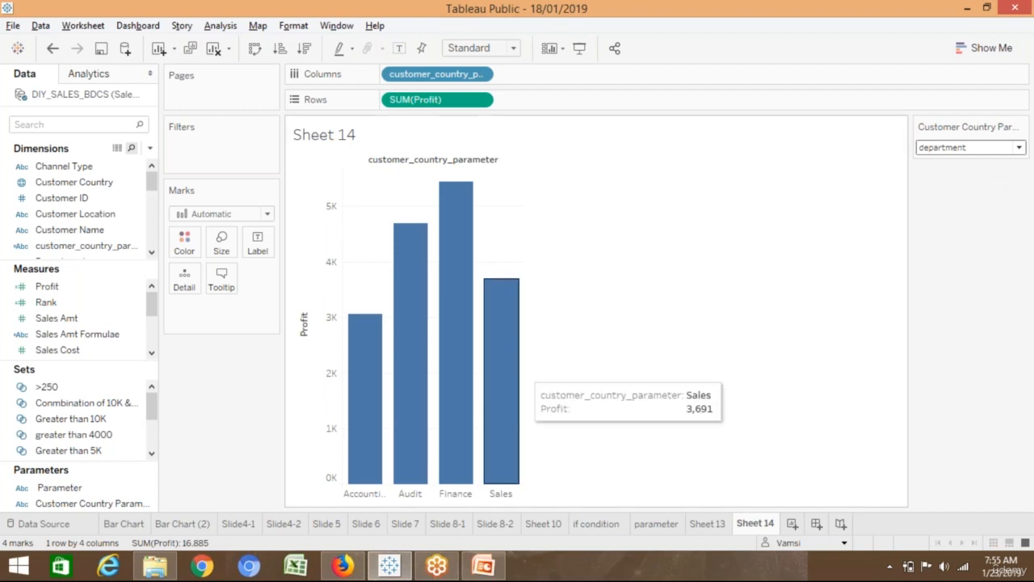
# Step: Widen the Accounting, Audit, Finance and Sales bars so the Accounting label shows in full
pyautogui.moveTo(600, 379); pyautogui.dragTo(602, 380)
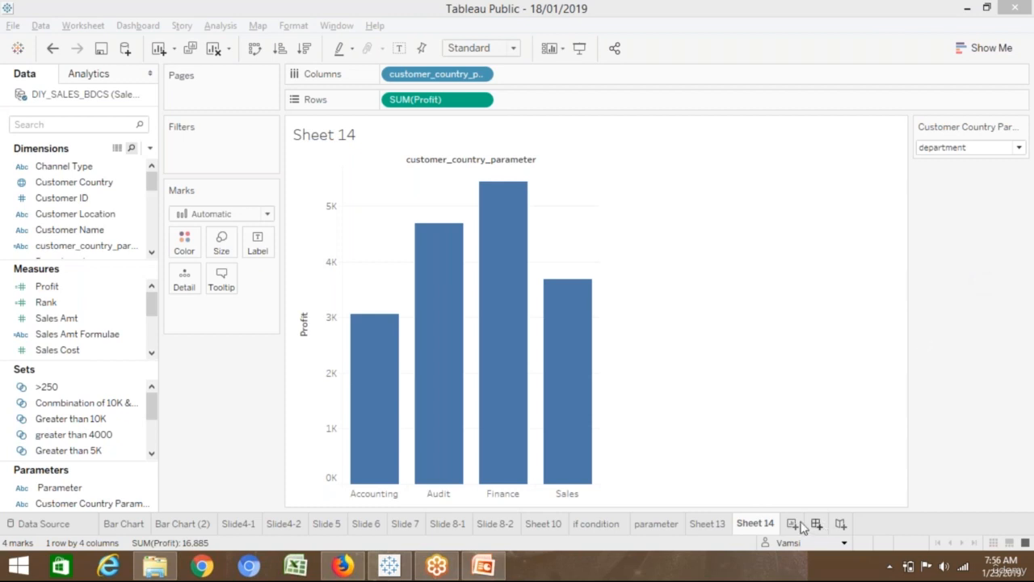
# Step: Rename the Sheet 14 tab to 'parameter 2'
pyautogui.click(750, 527)
pyautogui.doubleClick(763, 523)
pyautogui.write('param')
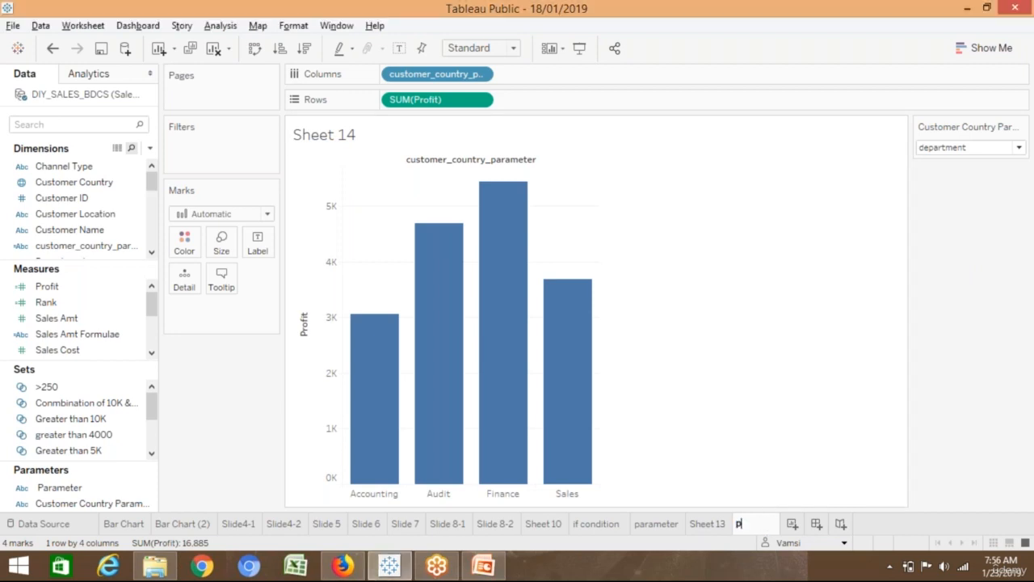
pyautogui.press('BackSpace')
pyautogui.press('BackSpace')
pyautogui.press('BackSpace')
pyautogui.write('rame')
pyautogui.press('BackSpace')
pyautogui.write('eter 2')
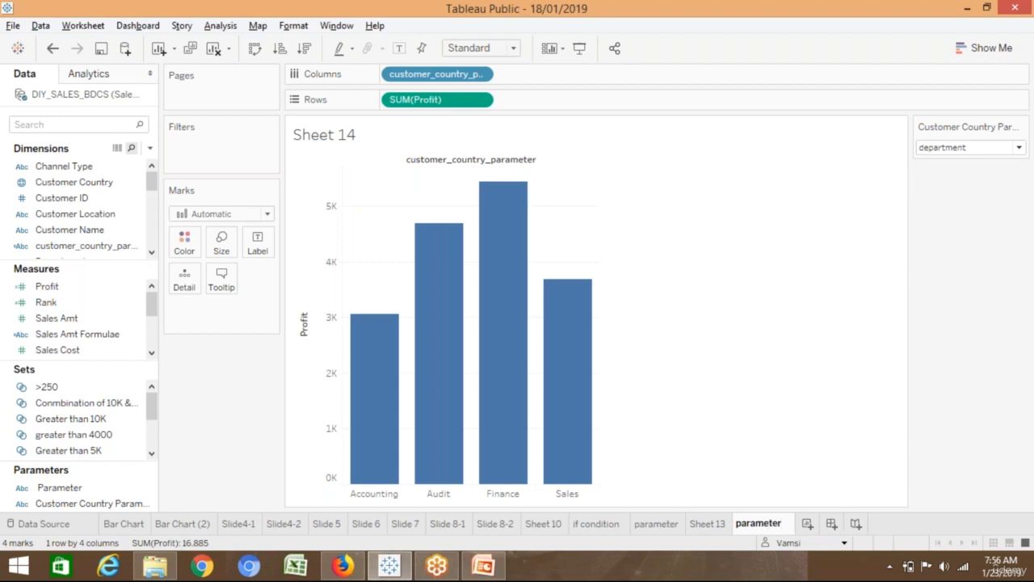
pyautogui.press('Return')
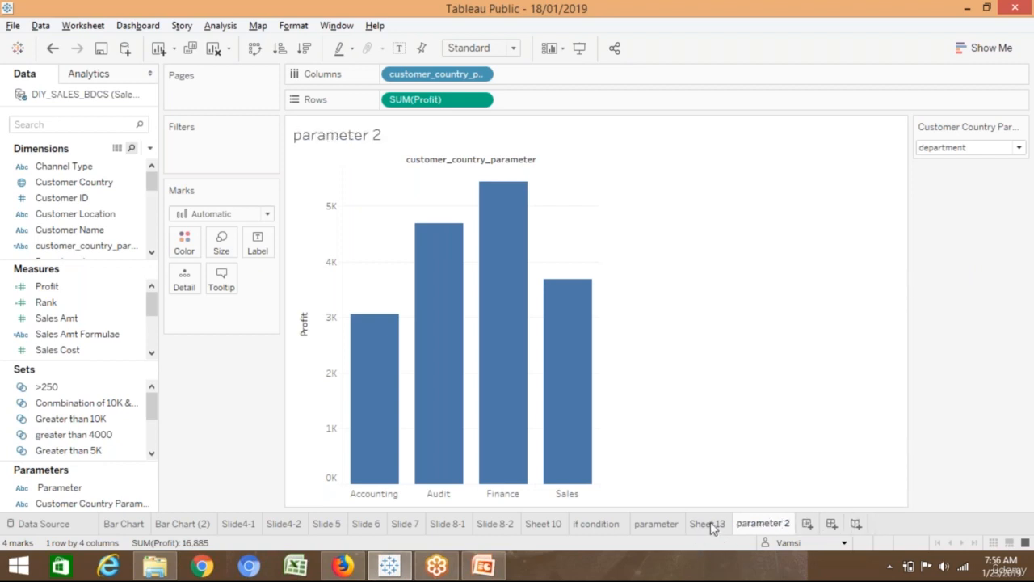
# Step: Rename Sheet 13 to 'if condition 2' and return to the parameter 2 sheet
pyautogui.click(711, 527)
pyautogui.doubleClick(712, 527)
pyautogui.write('if con')
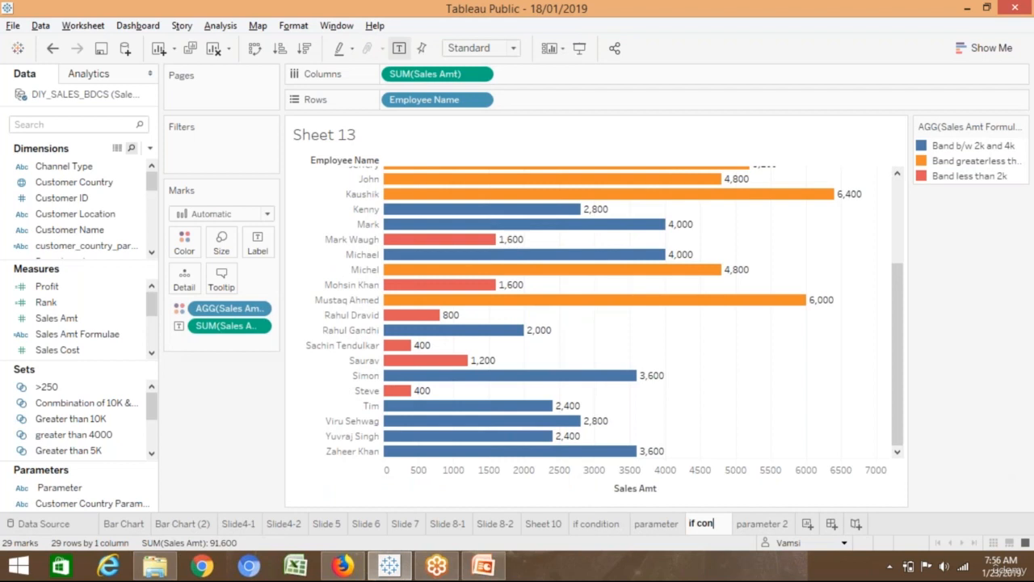
pyautogui.write('dition 2')
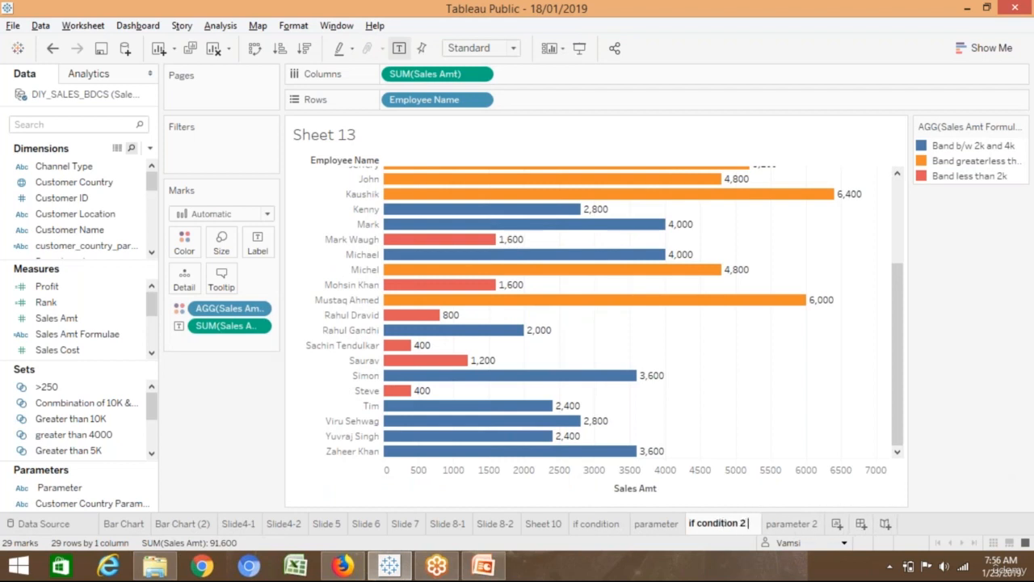
pyautogui.click(797, 522)
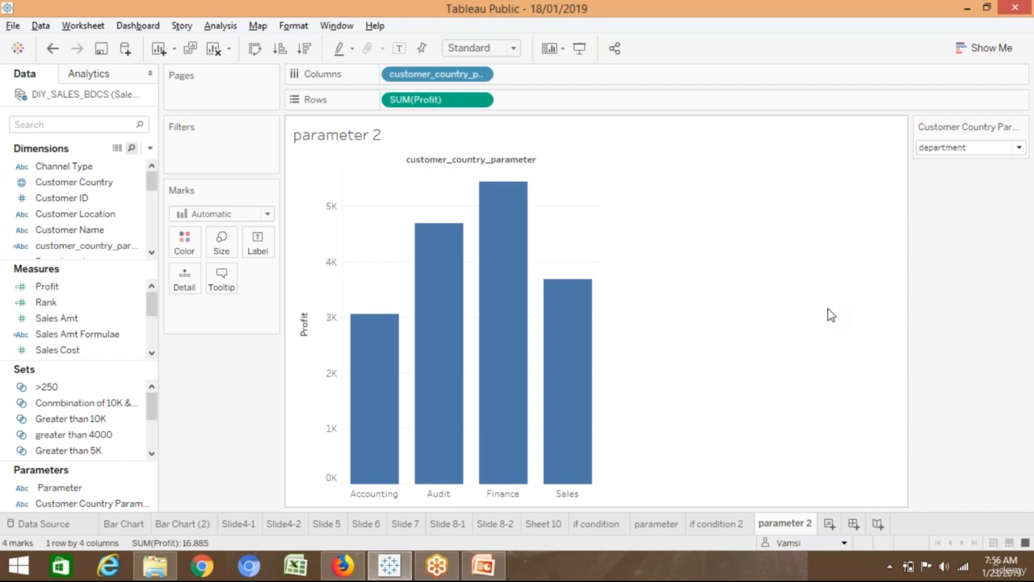
pyautogui.click(218, 25)
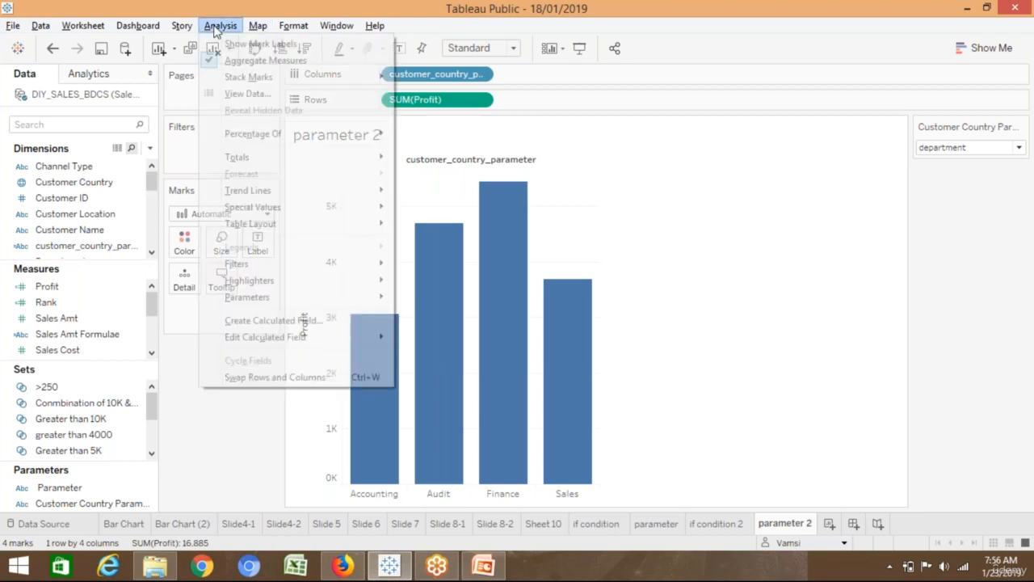
pyautogui.moveTo(374, 346)
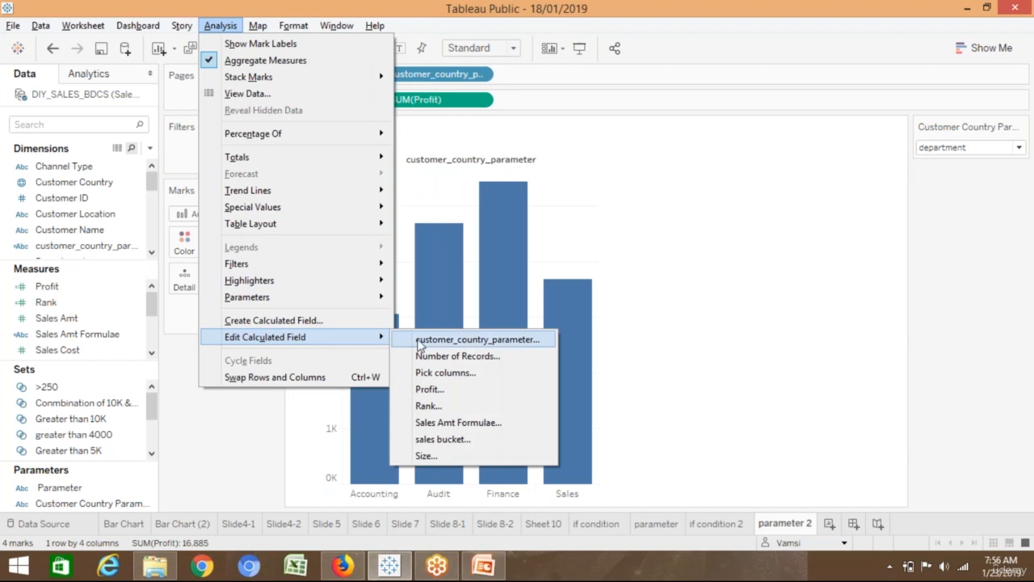
pyautogui.click(452, 339)
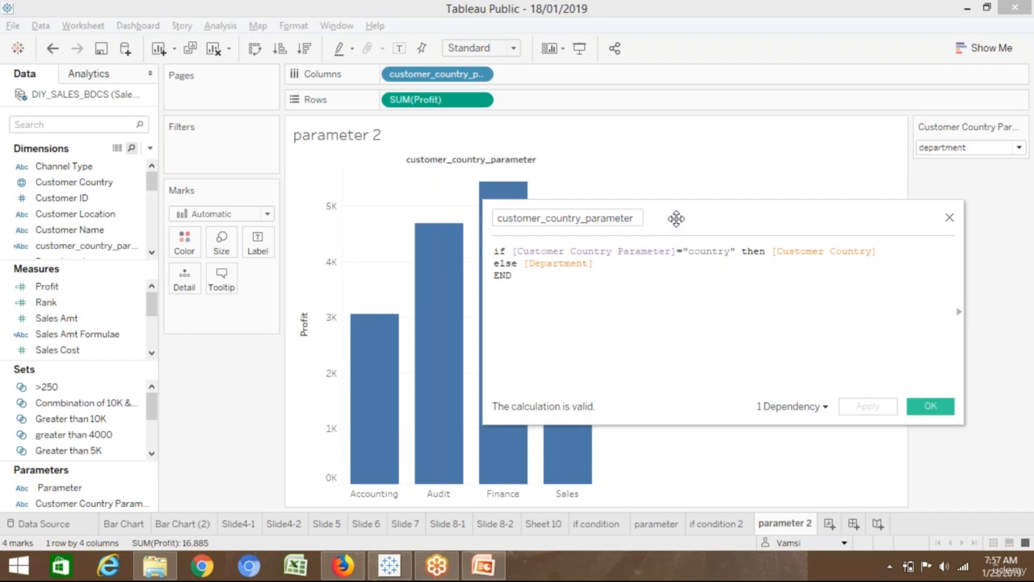
pyautogui.click(930, 406)
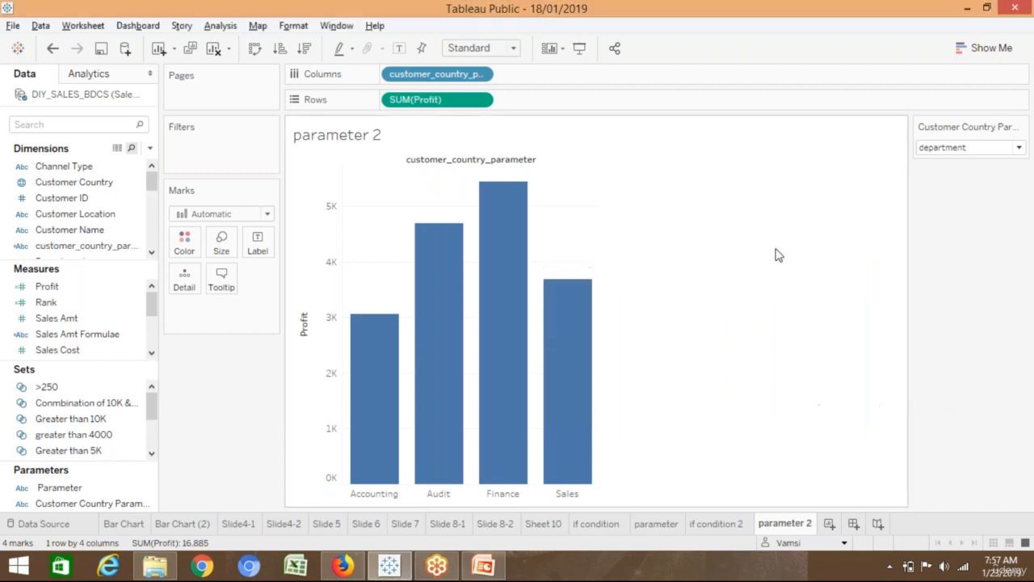